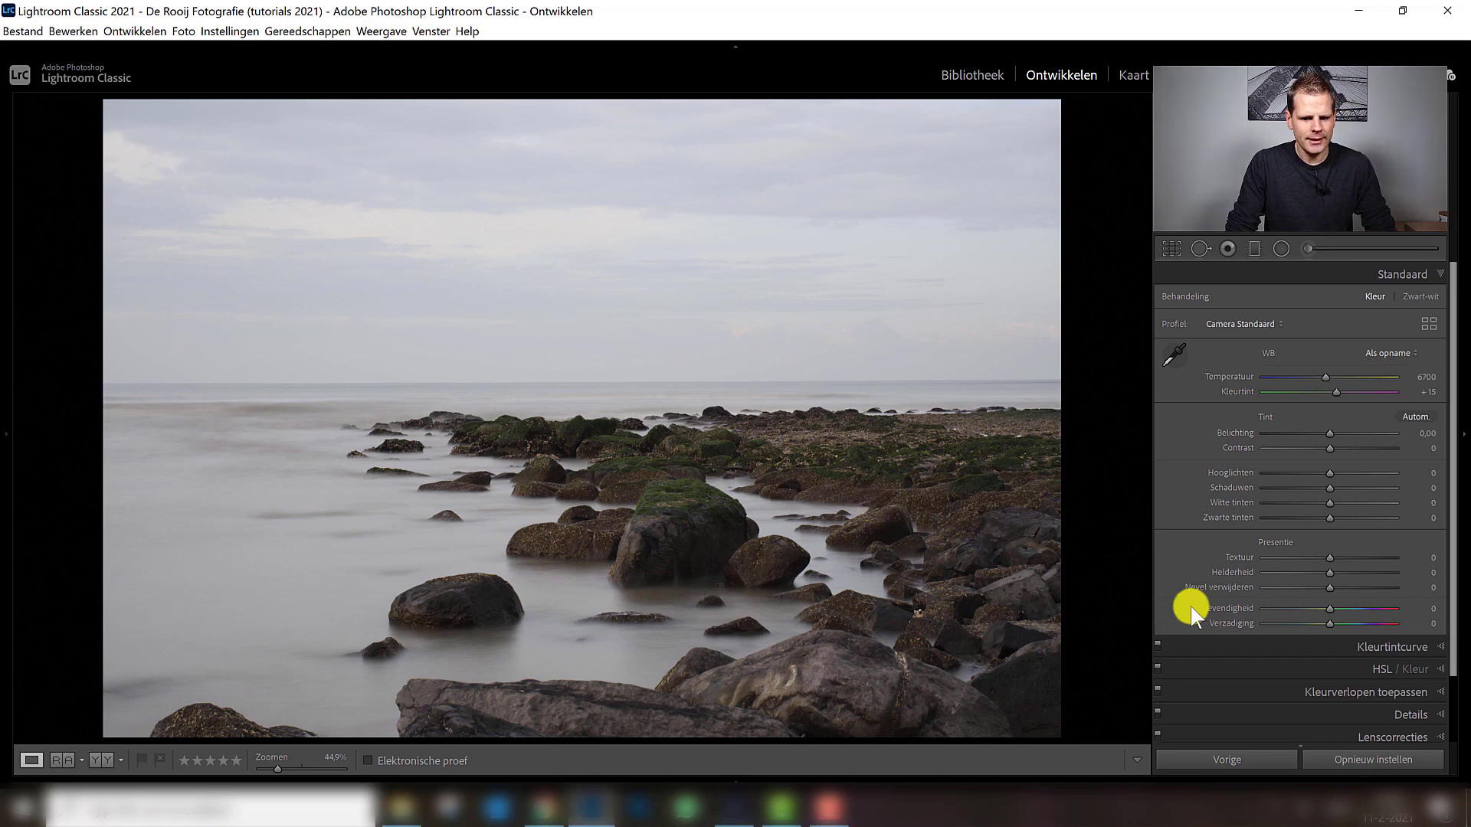
Test and reduce vibrance, then convert the photo to black and white with contrast +46
{"action": "left_click_drag", "start_coordinate": [1326, 607], "coordinate": [1419, 607]}
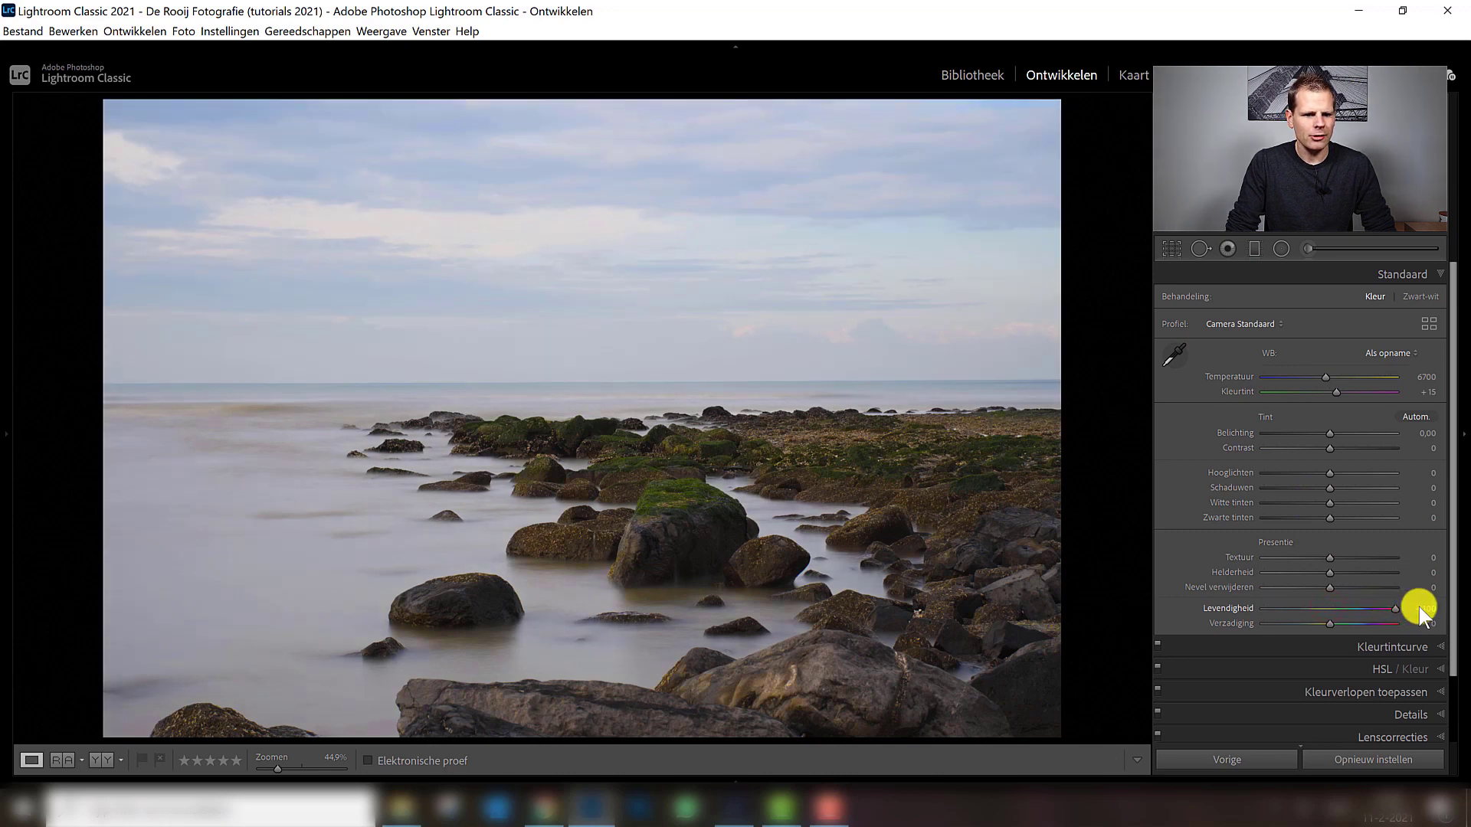
{"action": "left_click_drag", "start_coordinate": [1396, 611], "coordinate": [1393, 611]}
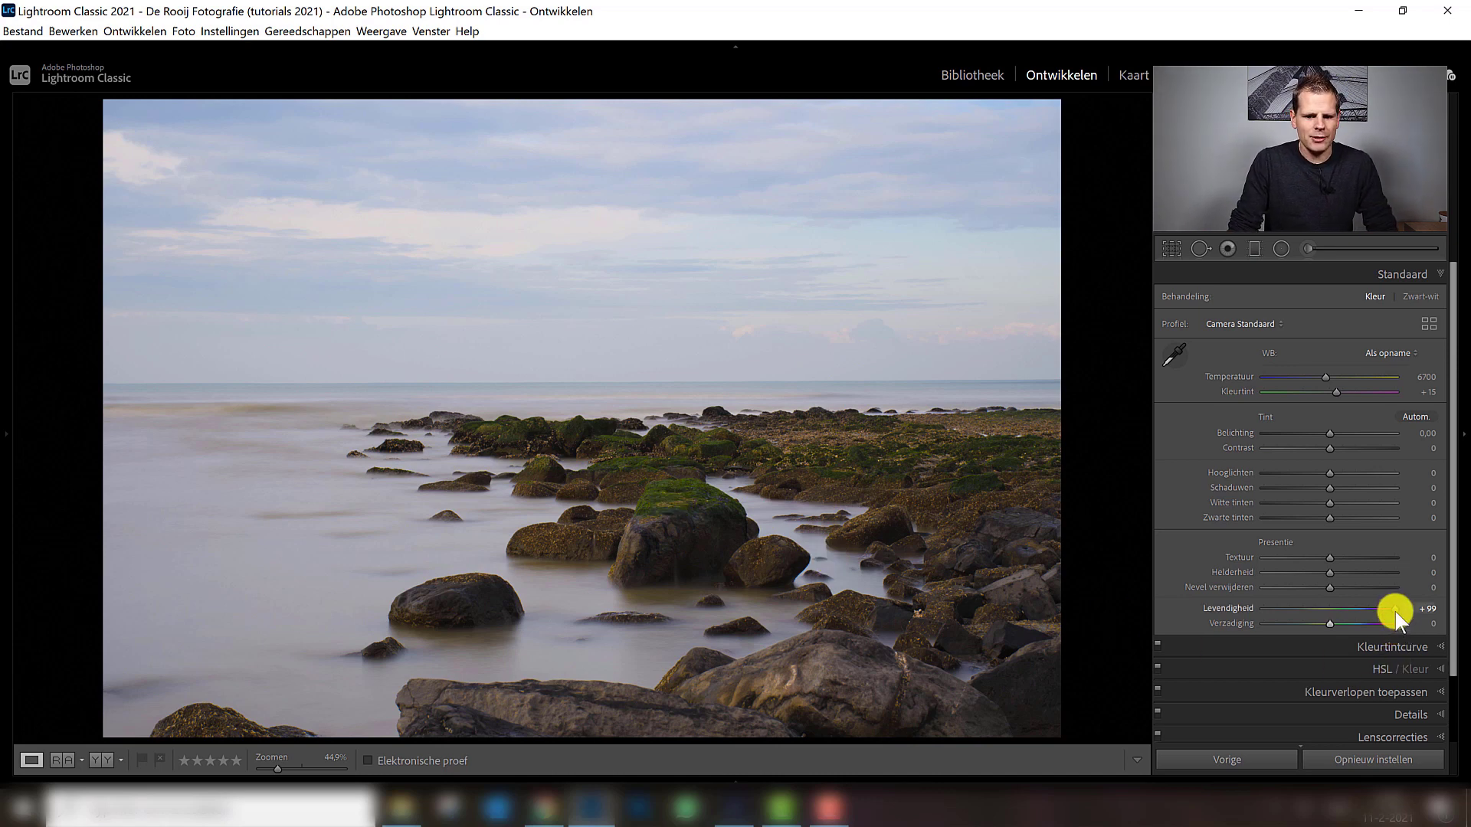
{"action": "left_click_drag", "start_coordinate": [1395, 611], "coordinate": [1344, 617]}
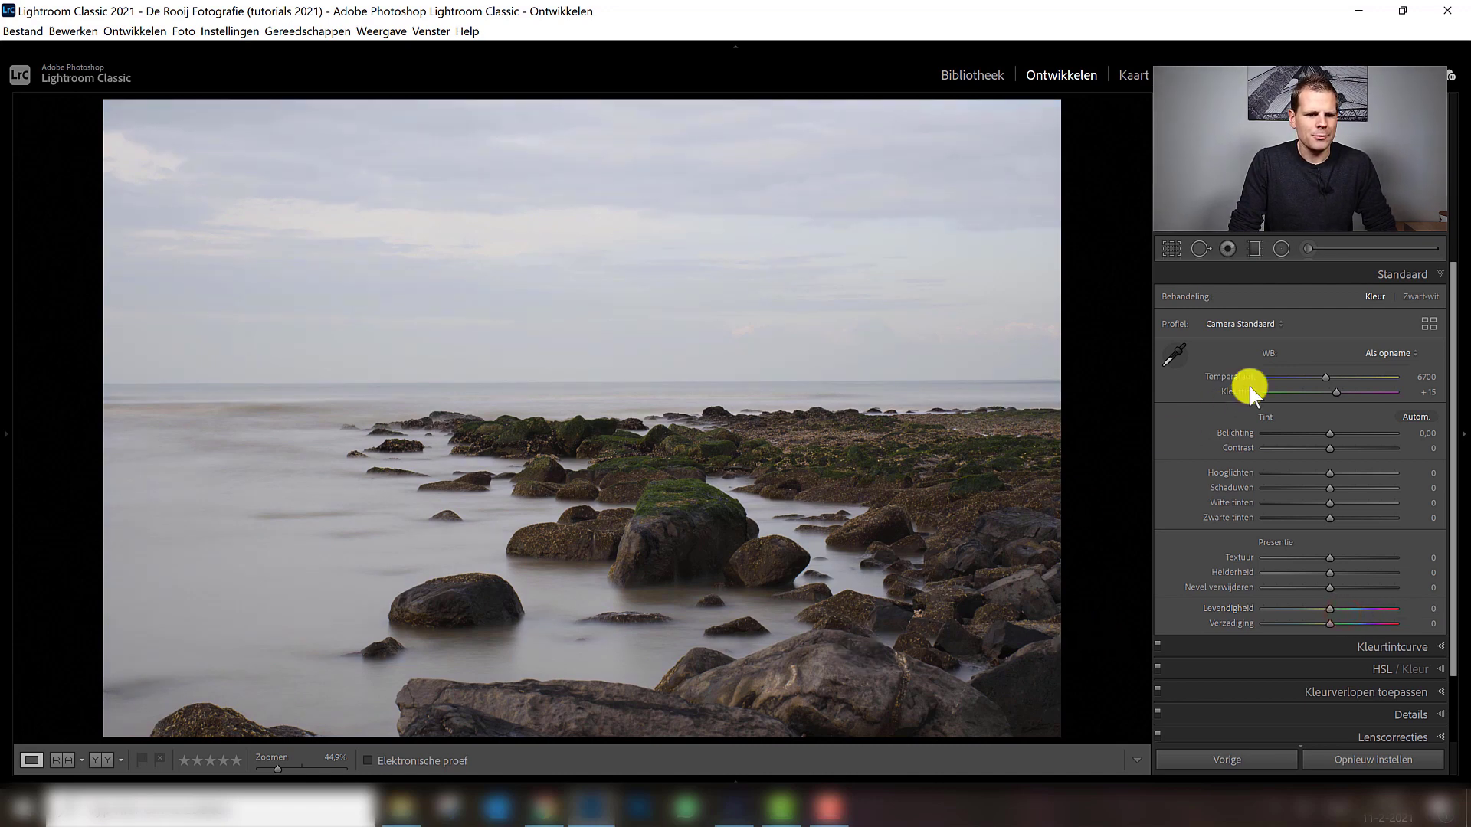
{"action": "left_click", "coordinate": [1419, 296]}
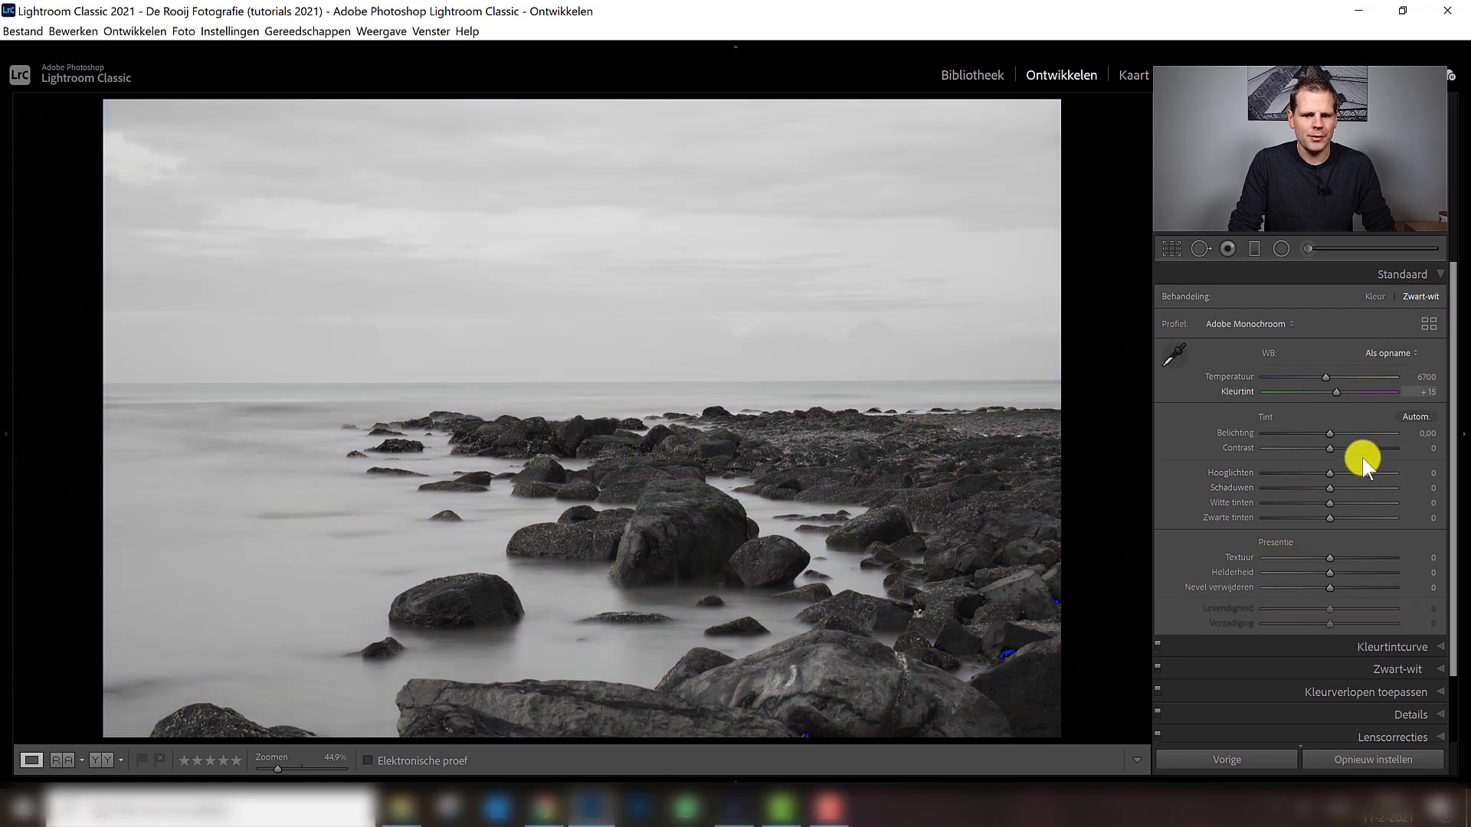
{"action": "left_click_drag", "start_coordinate": [1329, 448], "coordinate": [1358, 448]}
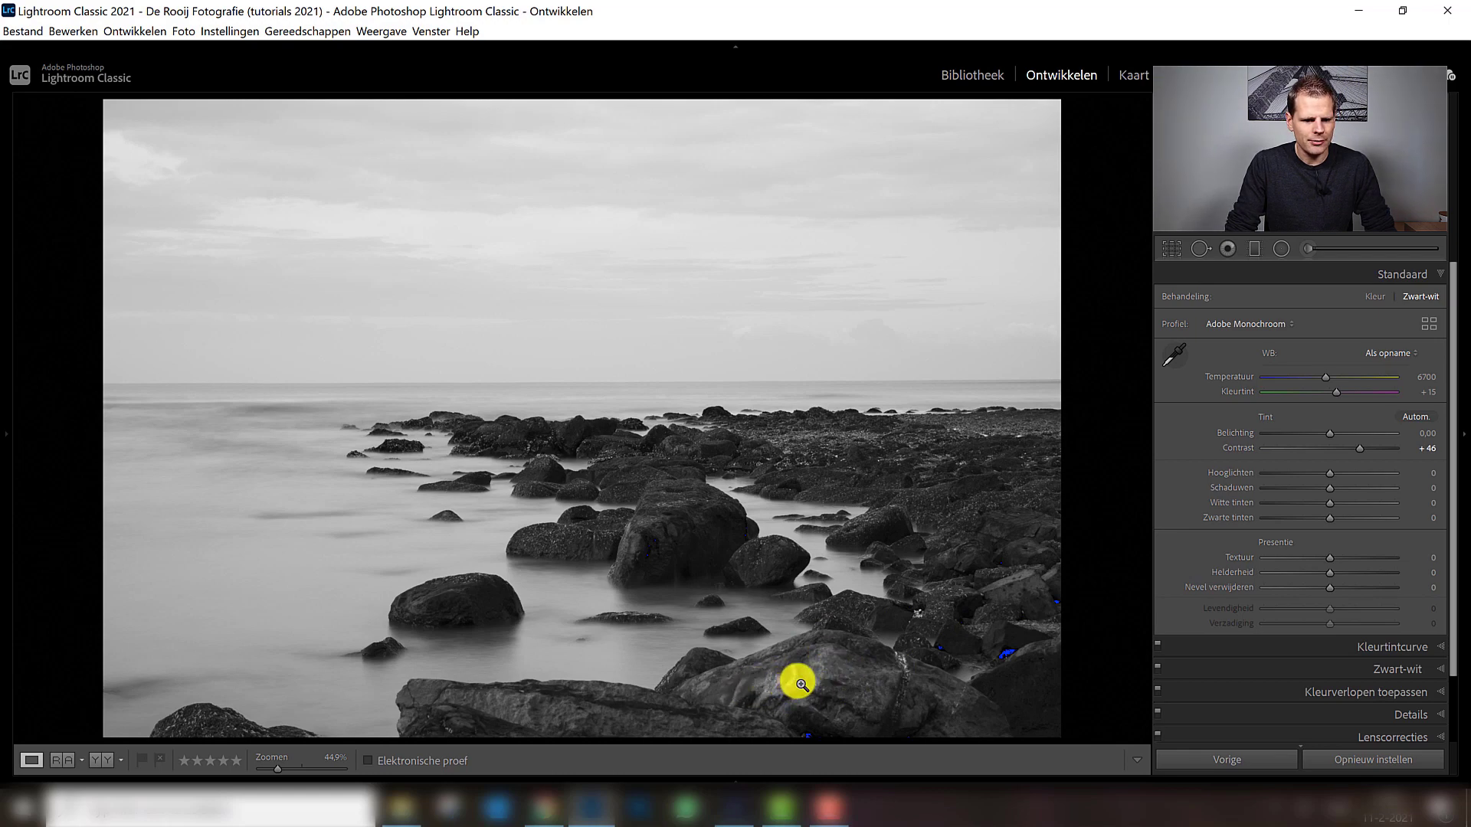
Check the foreground rock at 200%, then lower contrast to +25 and raise whites to +43
{"action": "left_click", "coordinate": [801, 684]}
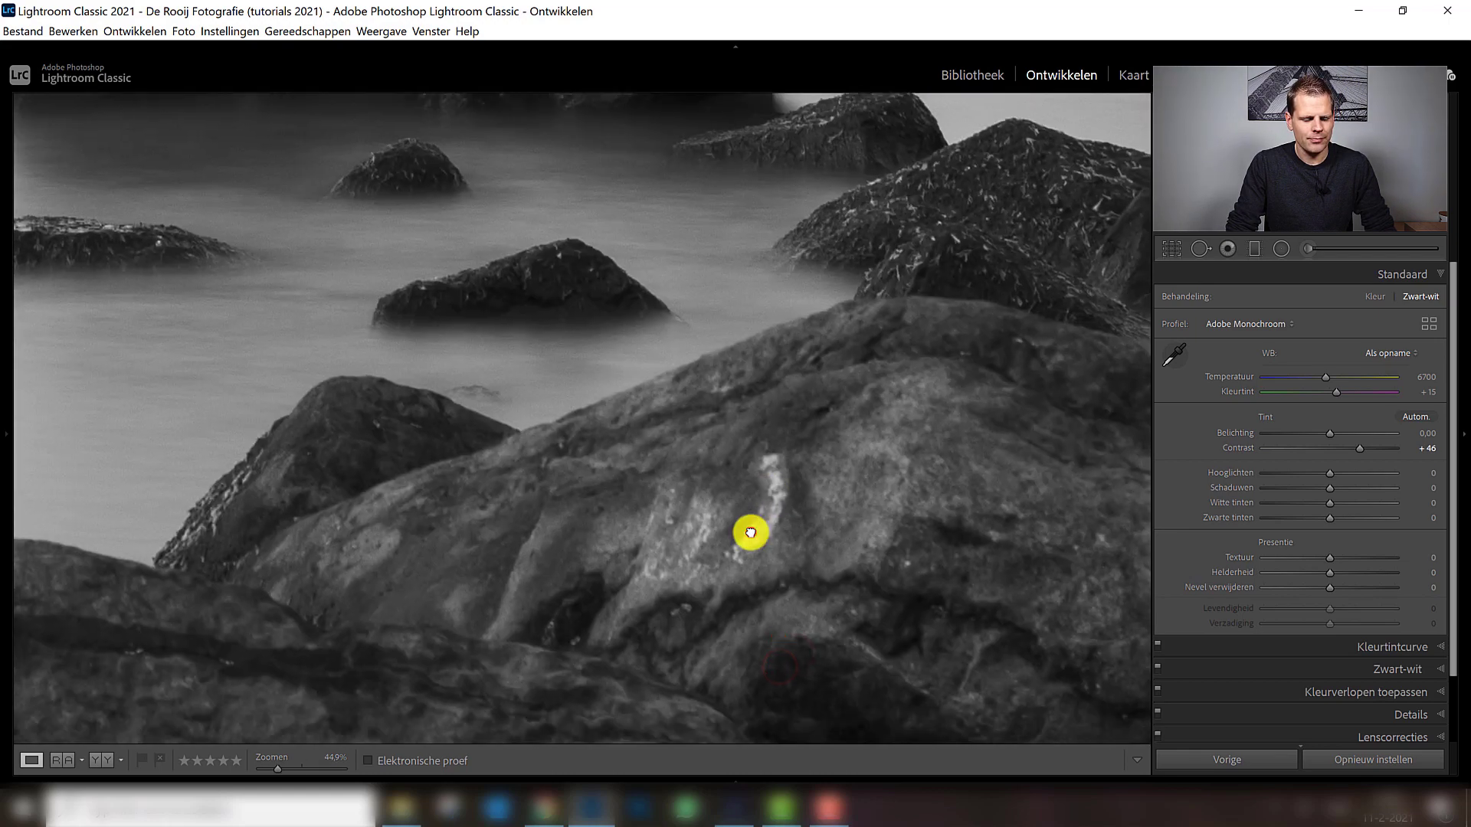
{"action": "left_click", "coordinate": [750, 532]}
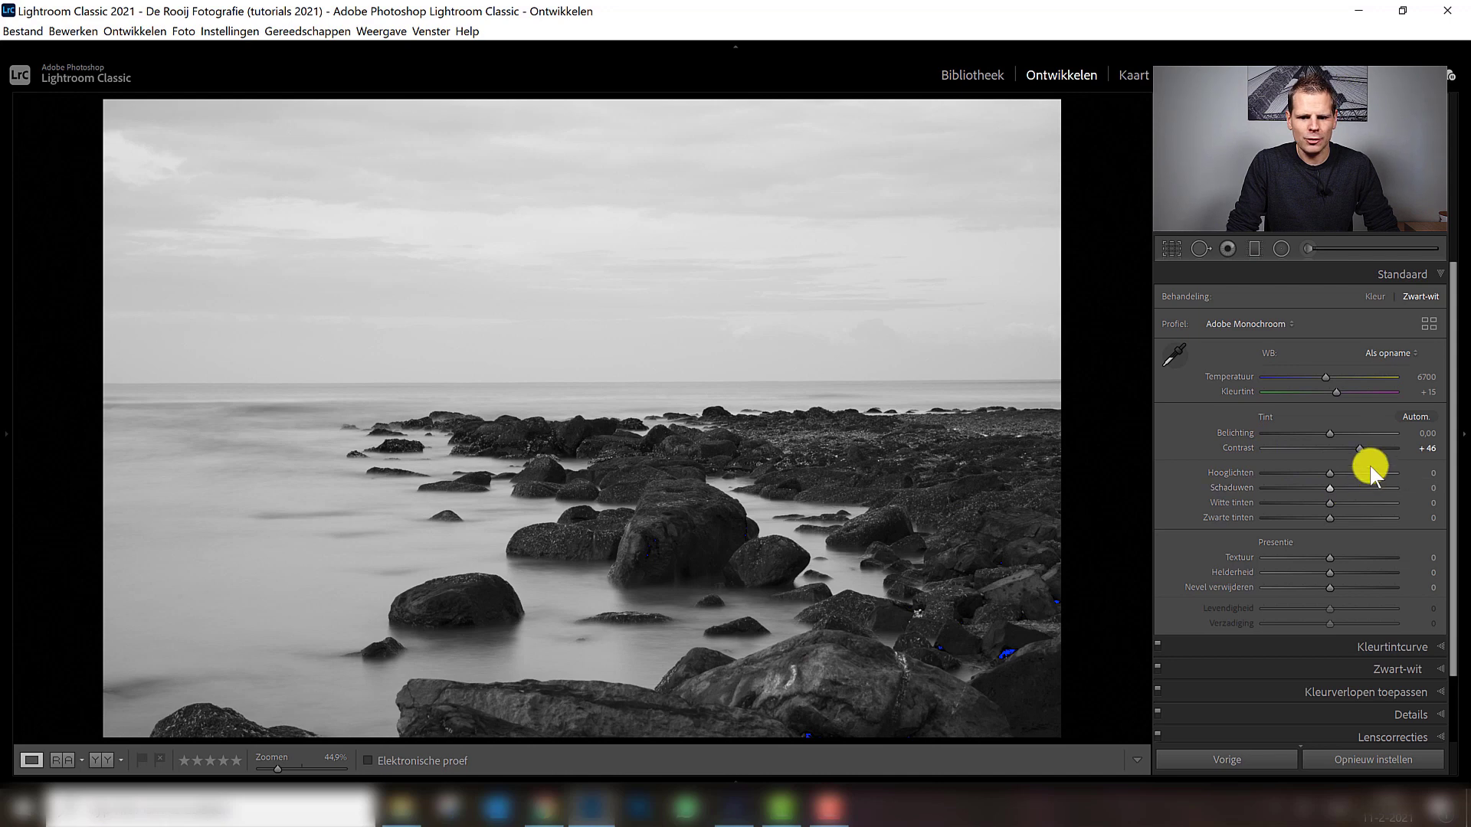
{"action": "left_click_drag", "start_coordinate": [1362, 449], "coordinate": [1356, 452]}
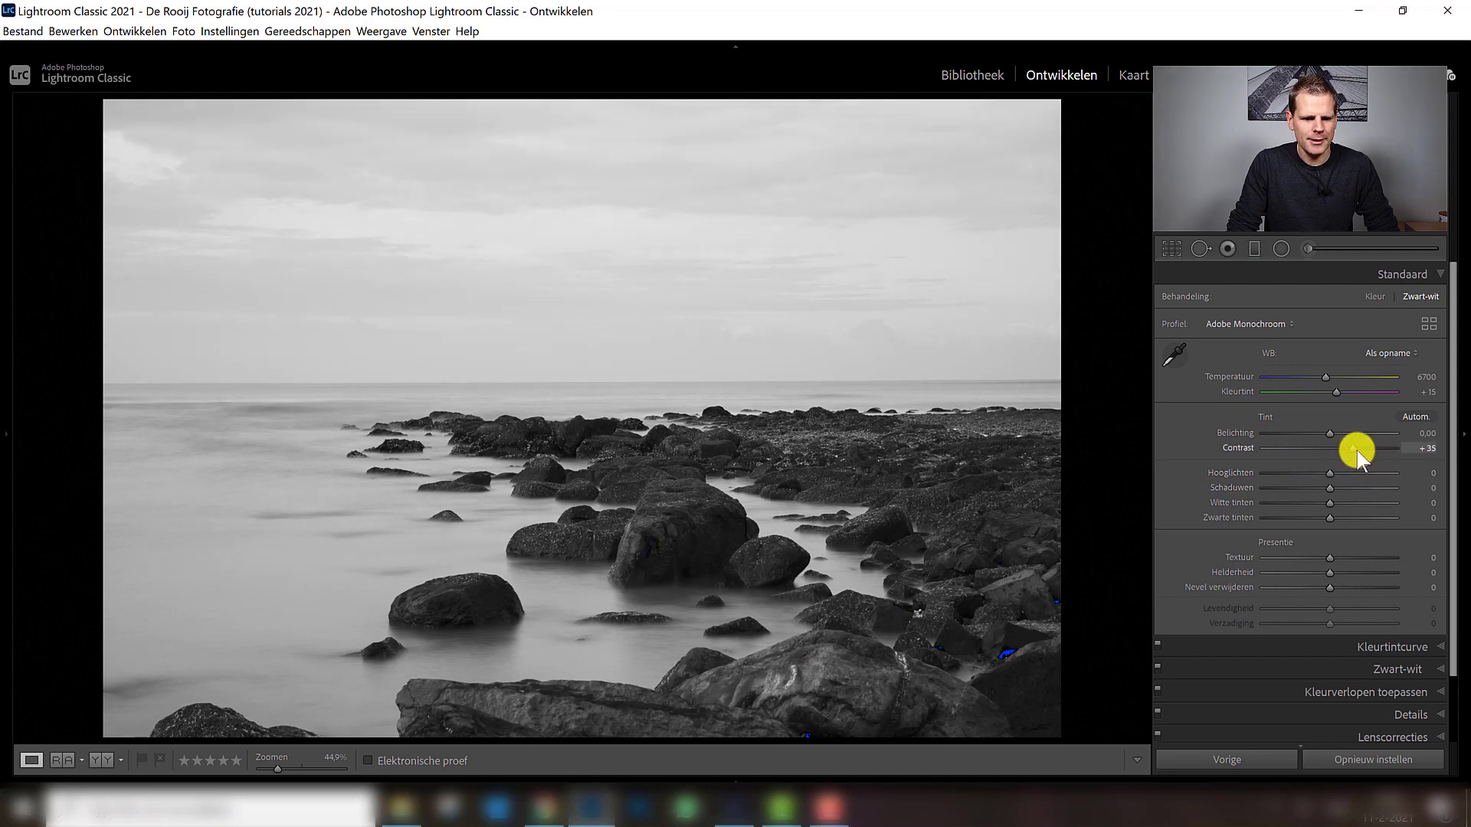
{"action": "left_click_drag", "start_coordinate": [1352, 452], "coordinate": [1348, 452]}
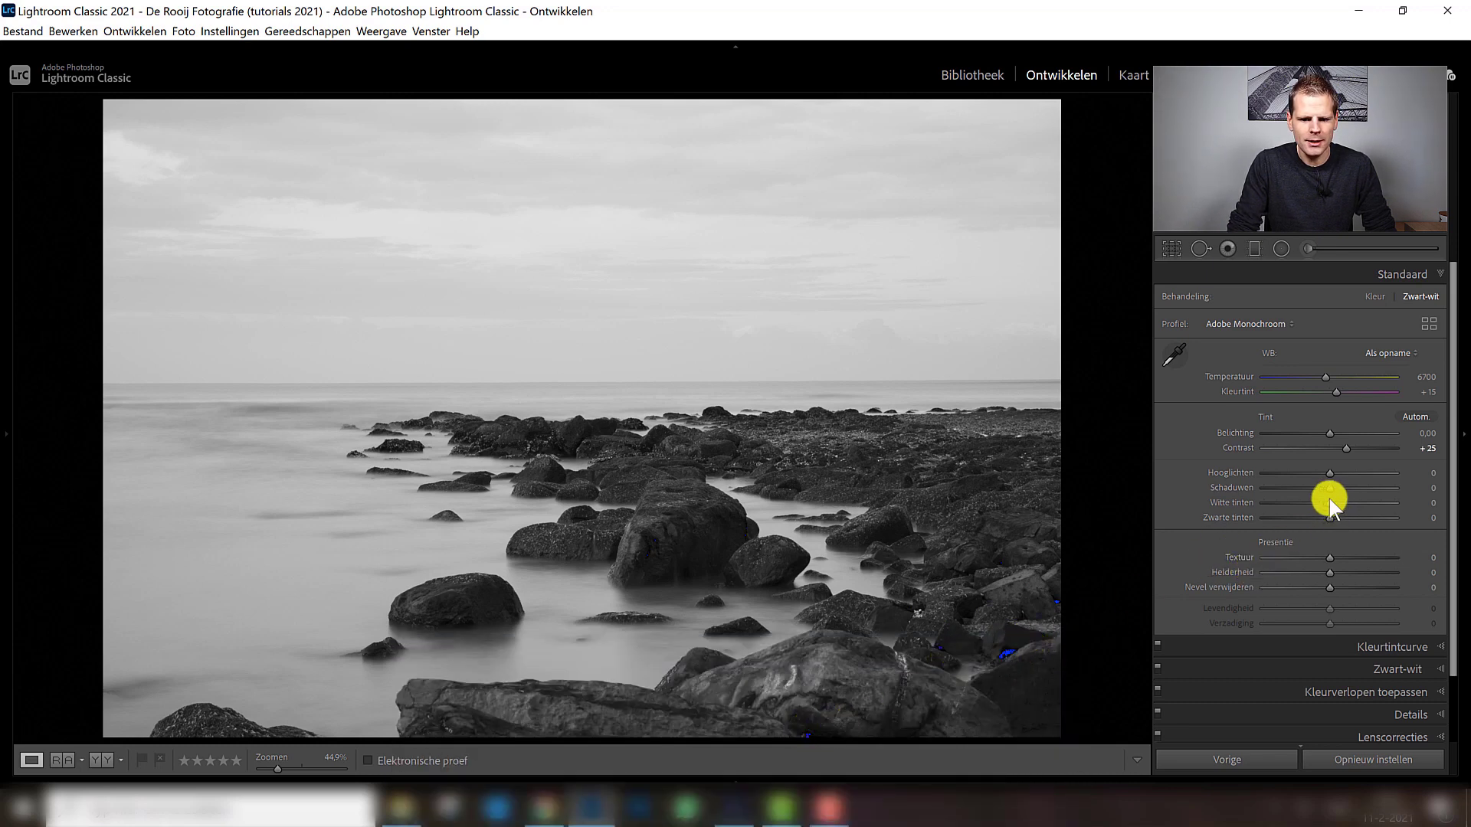
{"action": "left_click_drag", "start_coordinate": [1344, 503], "coordinate": [1360, 503]}
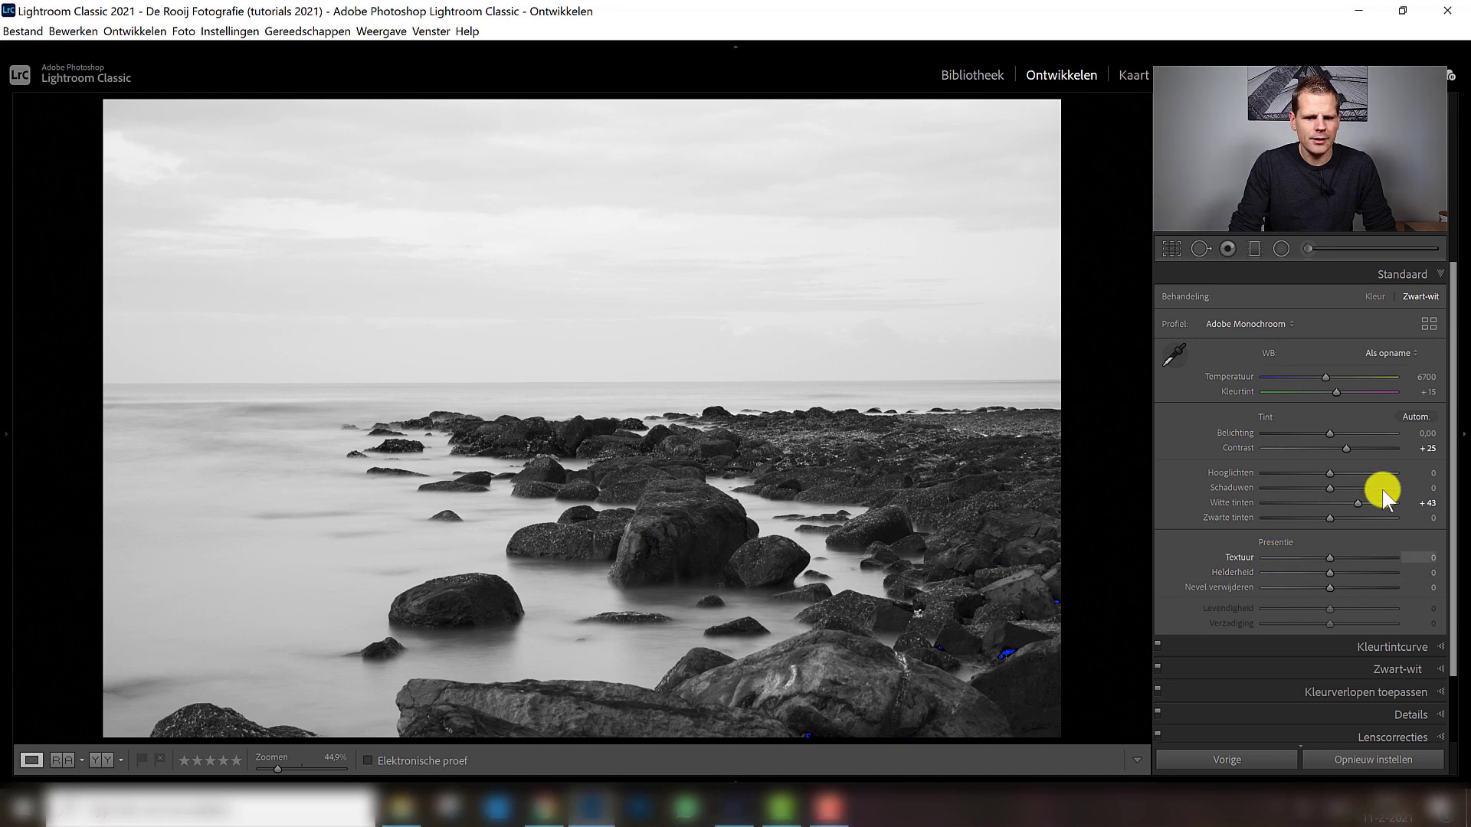
Reset whites and raise them to +47, keep highlights at 0, and set blacks to -6
{"action": "double_click", "coordinate": [1360, 500]}
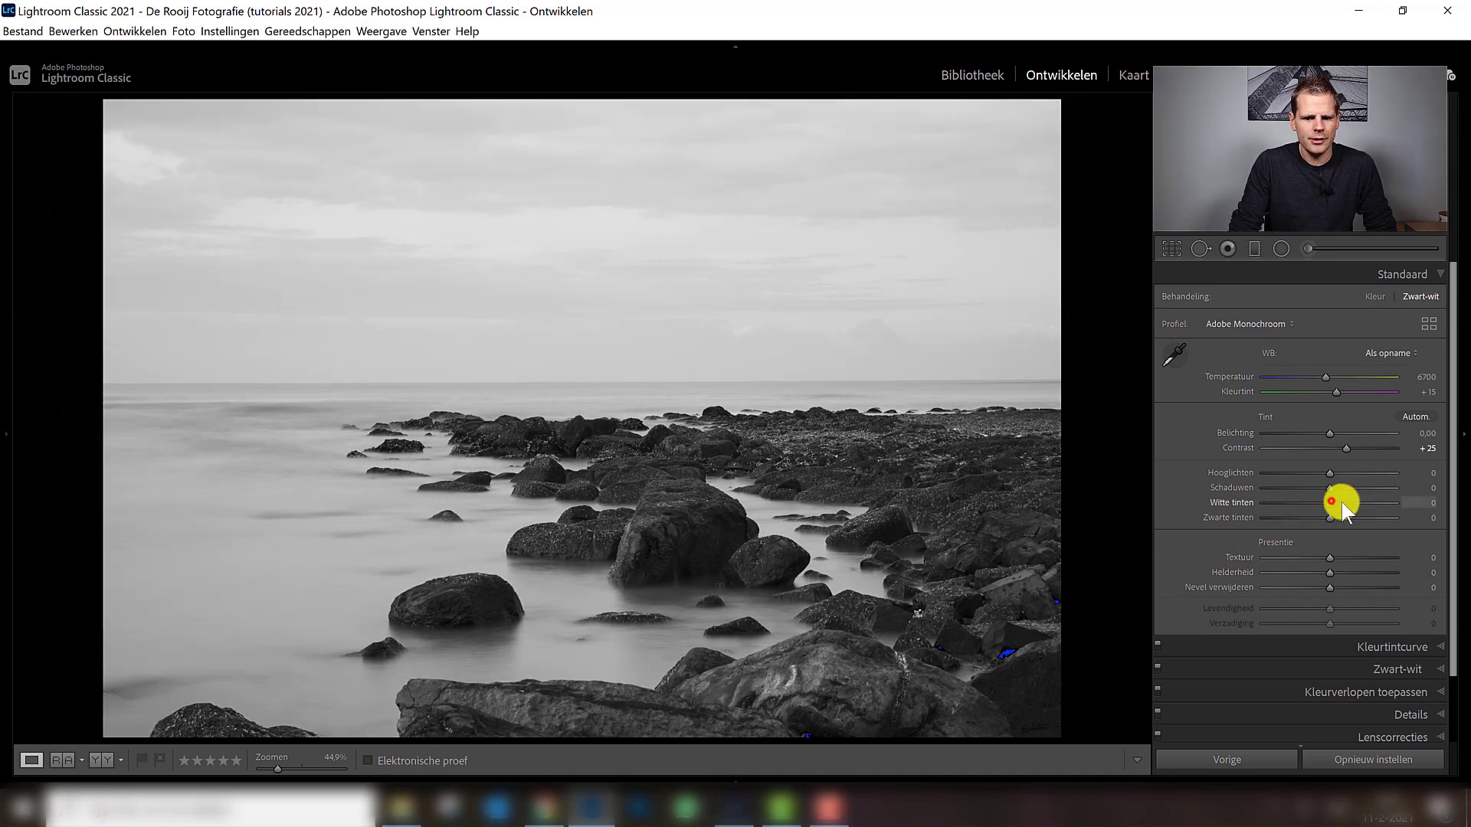
{"action": "left_click_drag", "start_coordinate": [1341, 503], "coordinate": [1364, 505]}
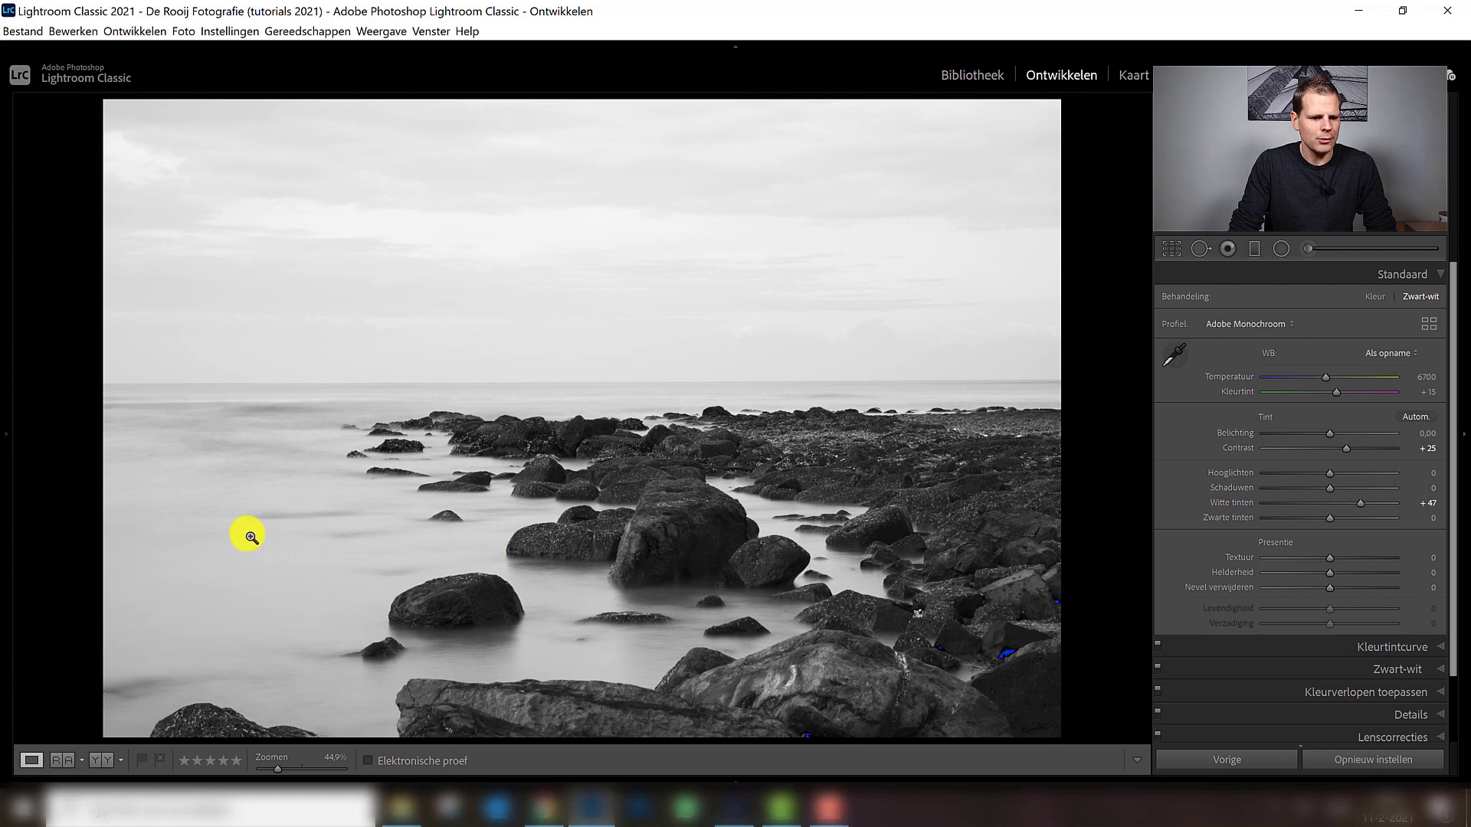
{"action": "left_click_drag", "start_coordinate": [1330, 472], "coordinate": [1291, 472]}
{"action": "double_click", "coordinate": [1332, 471]}
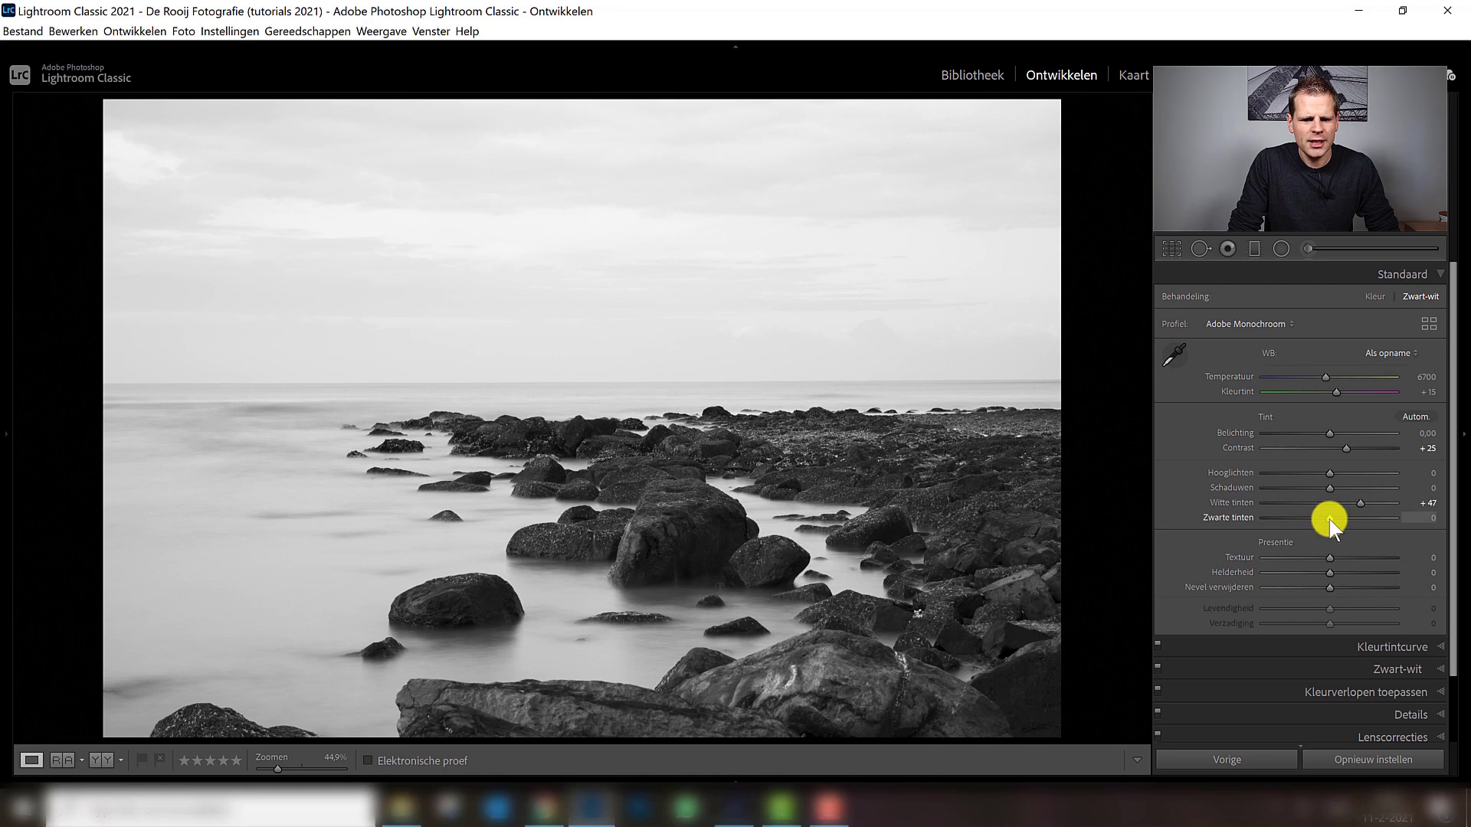
{"action": "mouse_move", "coordinate": [1322, 520]}
{"action": "left_mouse_down"}
{"action": "mouse_move", "coordinate": [1307, 521]}
{"action": "mouse_move", "coordinate": [1329, 520]}
{"action": "left_mouse_up"}
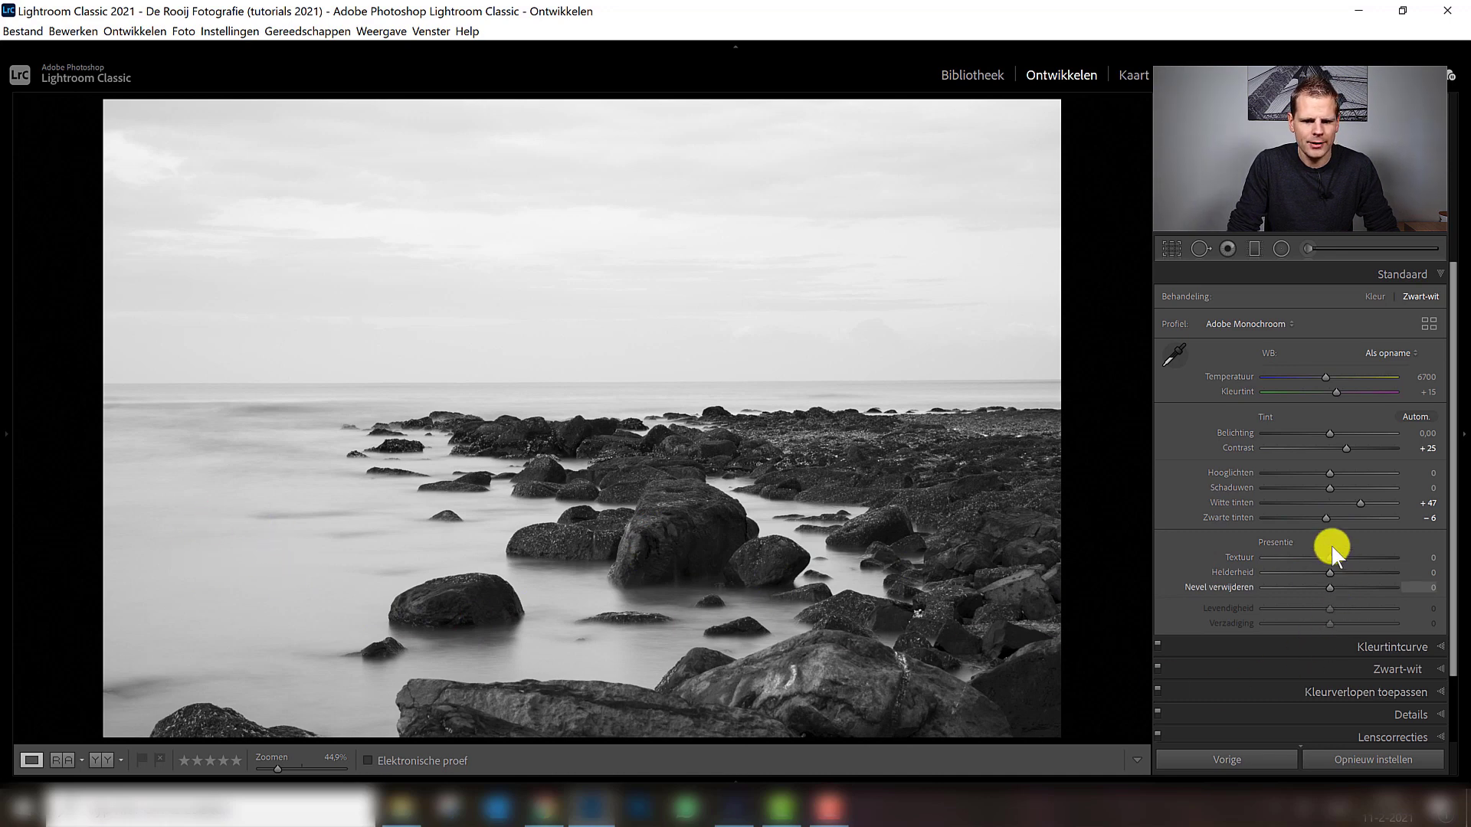
{"action": "left_click_drag", "start_coordinate": [1330, 558], "coordinate": [1374, 559]}
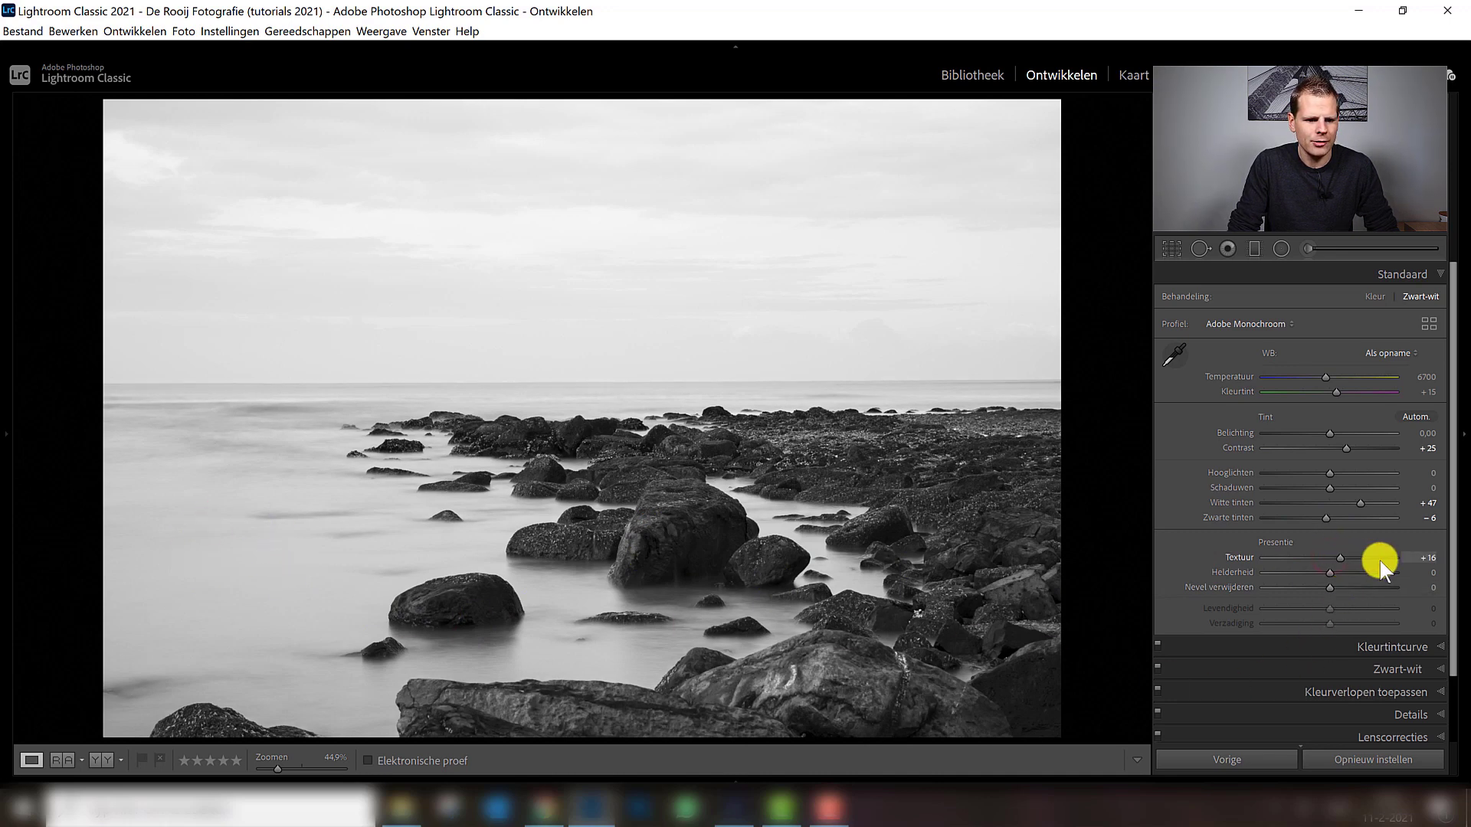
{"action": "left_click", "coordinate": [1384, 560]}
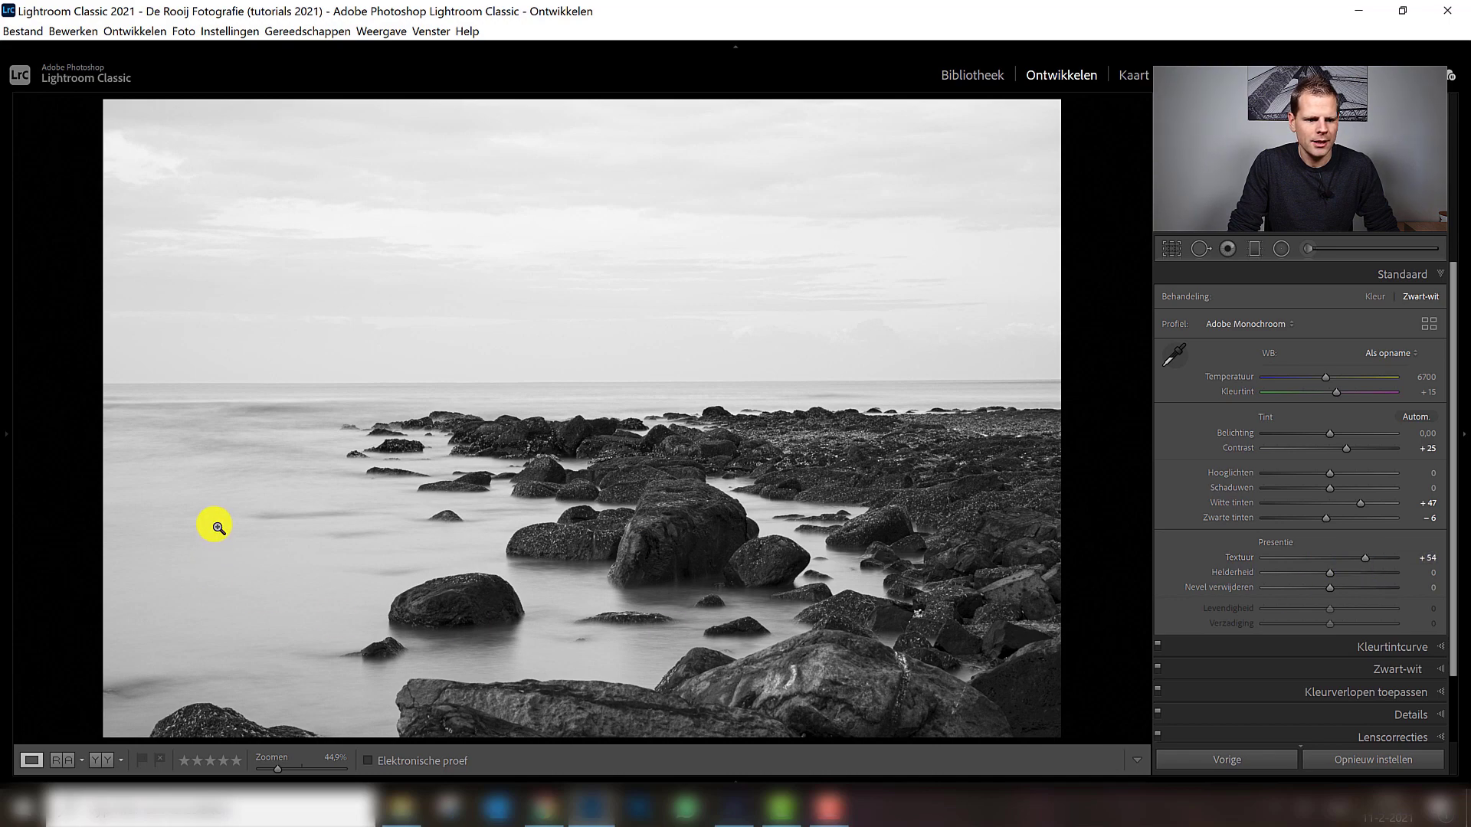
{"action": "left_click", "coordinate": [270, 518]}
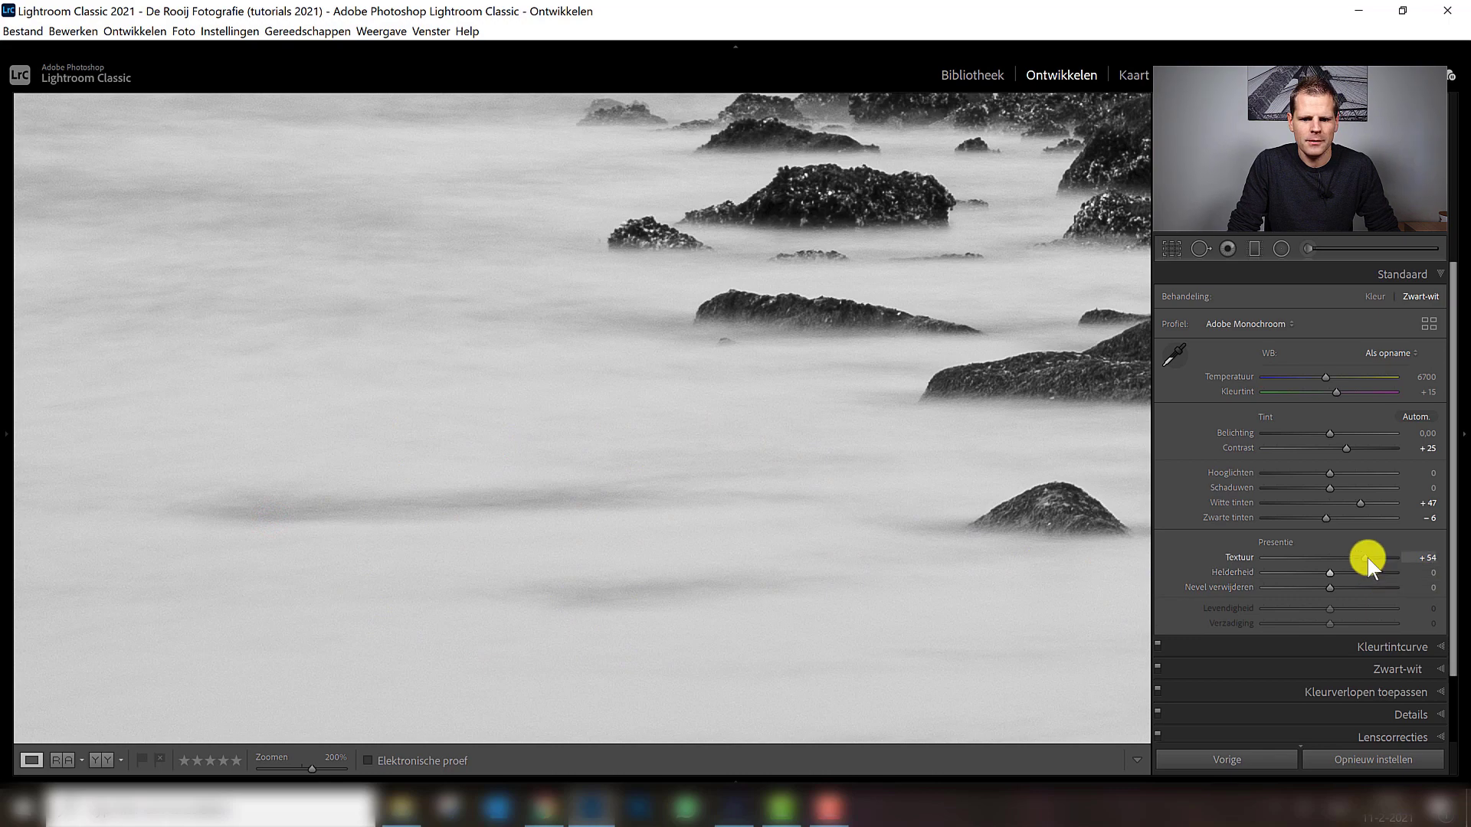
{"action": "double_click", "coordinate": [1367, 558]}
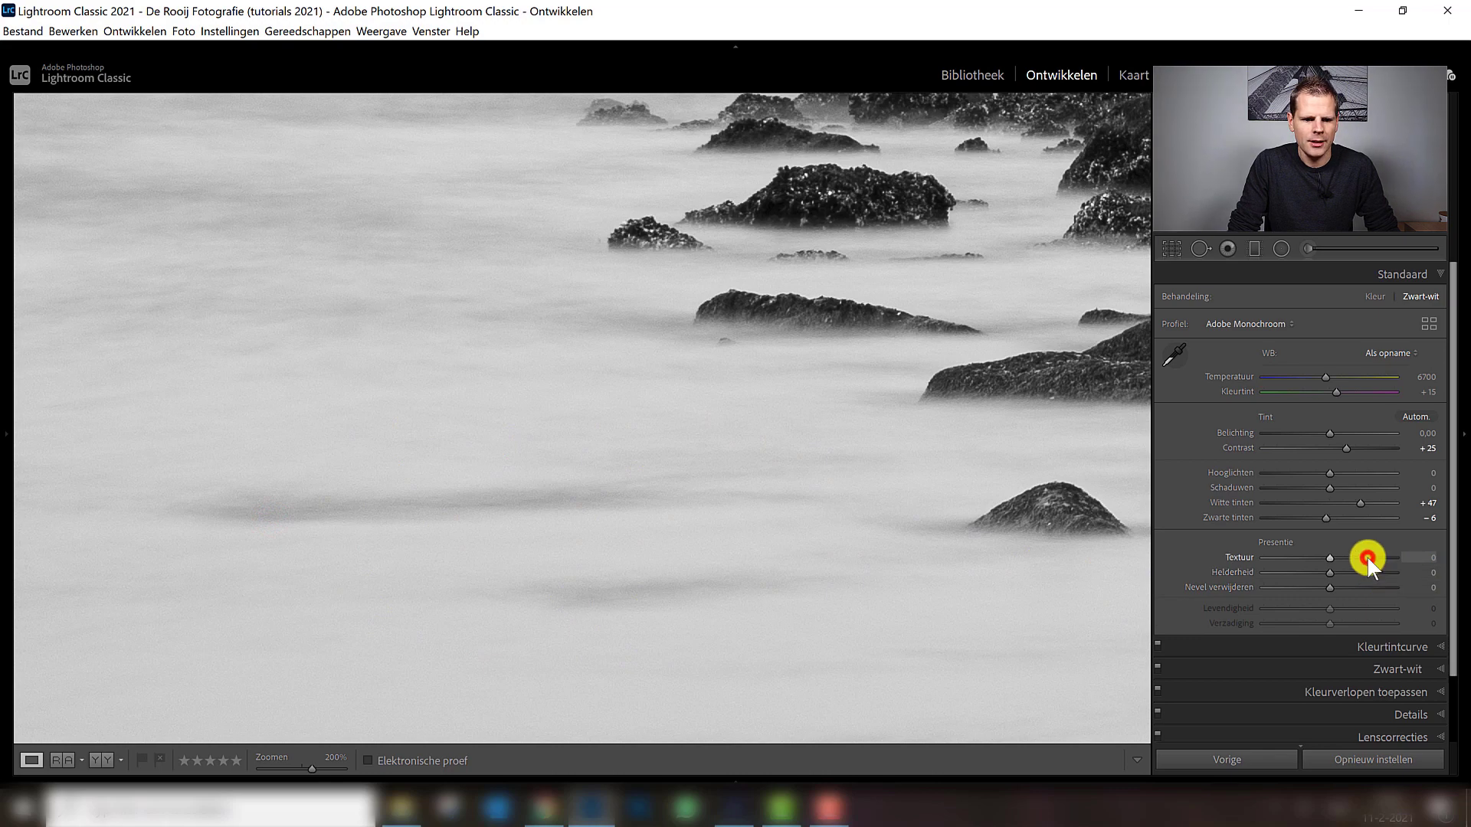
{"action": "left_click", "coordinate": [634, 510]}
{"action": "left_click_drag", "start_coordinate": [635, 511], "coordinate": [566, 532]}
{"action": "left_click", "coordinate": [565, 534]}
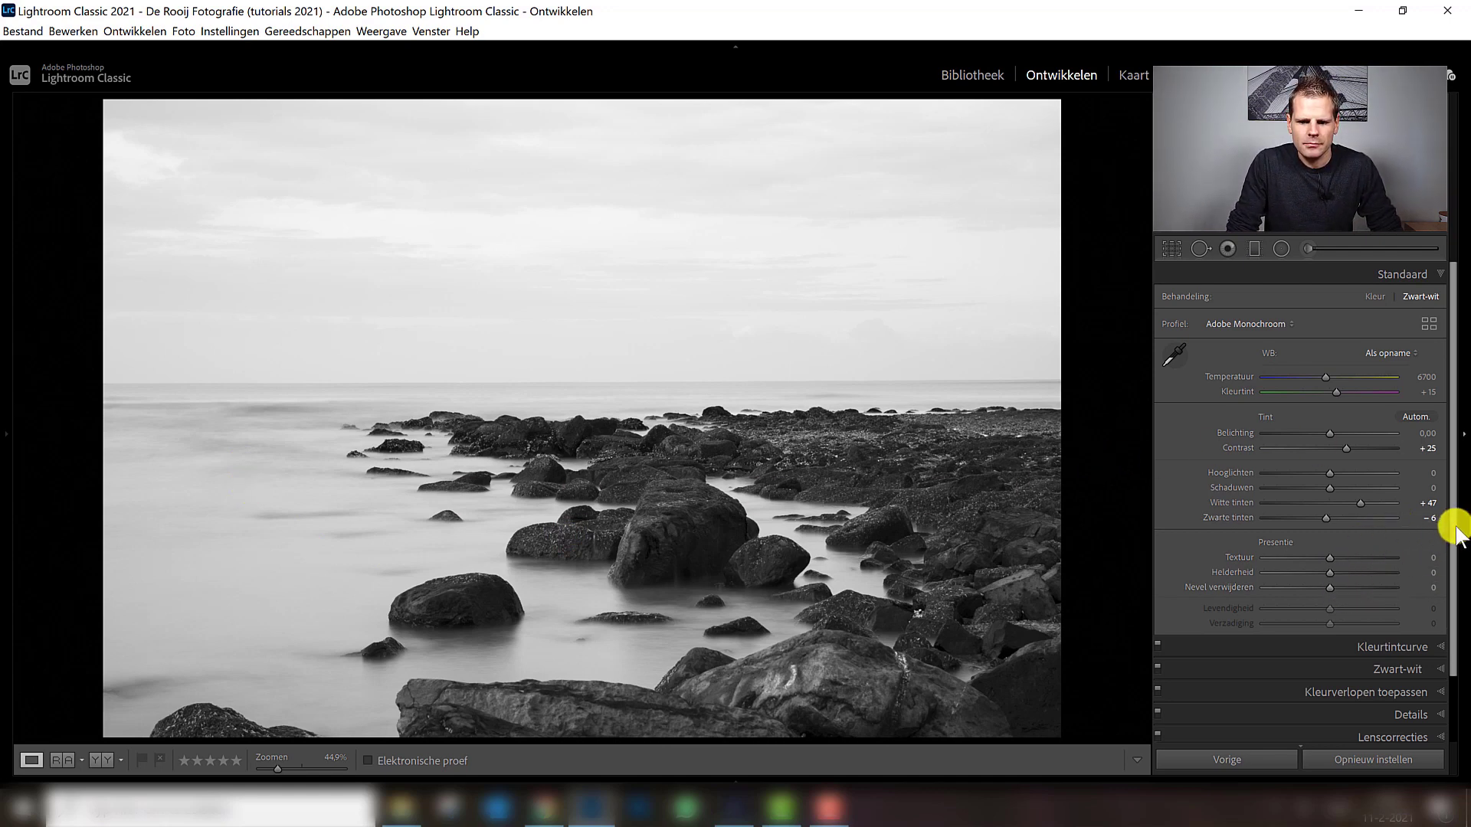
{"action": "left_click_drag", "start_coordinate": [1455, 526], "coordinate": [1455, 601]}
Set the black-and-white mix to Geel +30, Groen +70 and Blauw -59
{"action": "left_click", "coordinate": [1341, 595]}
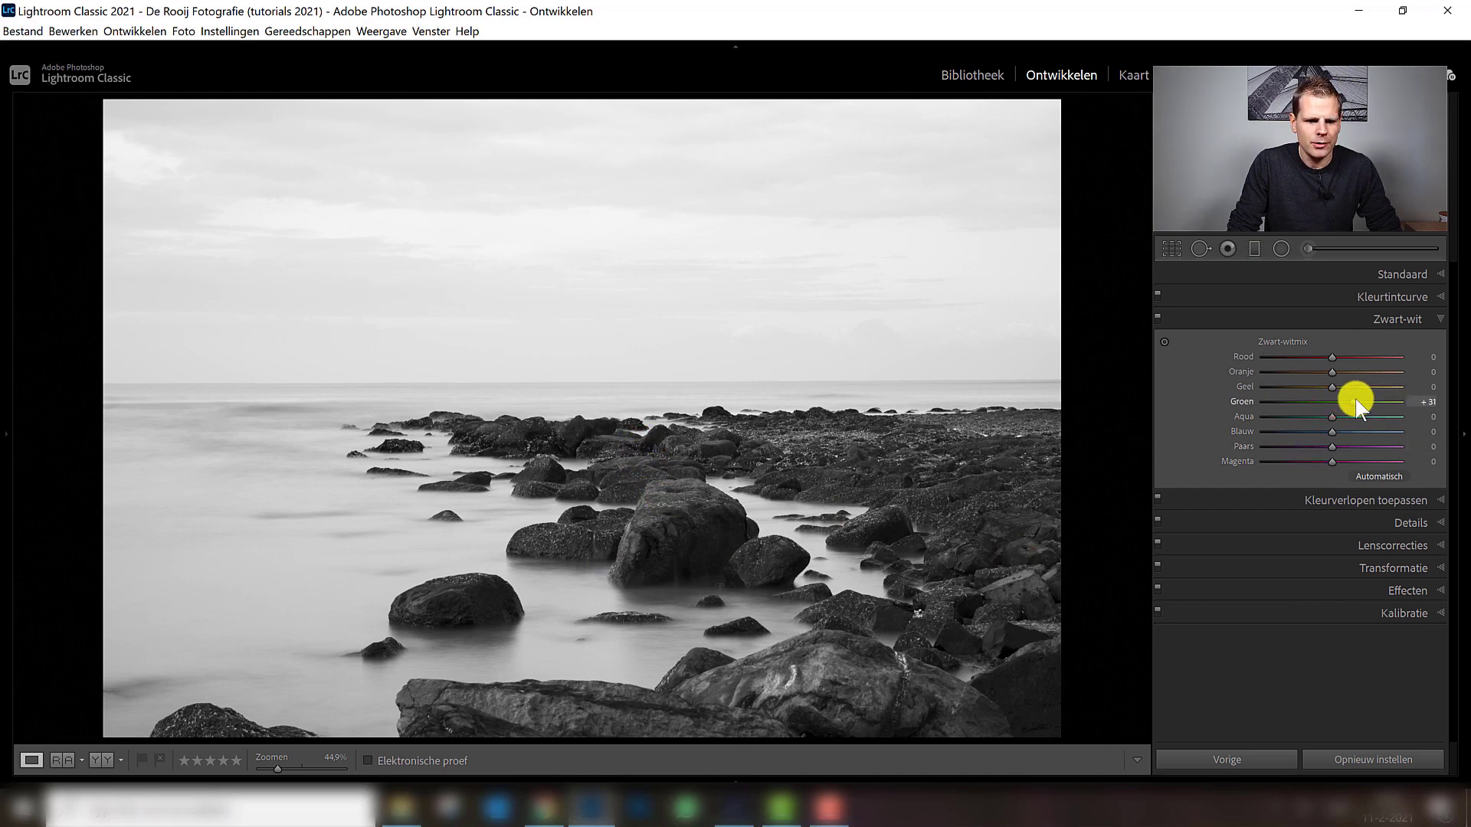
{"action": "mouse_move", "coordinate": [1354, 399]}
{"action": "left_mouse_down"}
{"action": "mouse_move", "coordinate": [1404, 403]}
{"action": "mouse_move", "coordinate": [1386, 392]}
{"action": "left_mouse_up"}
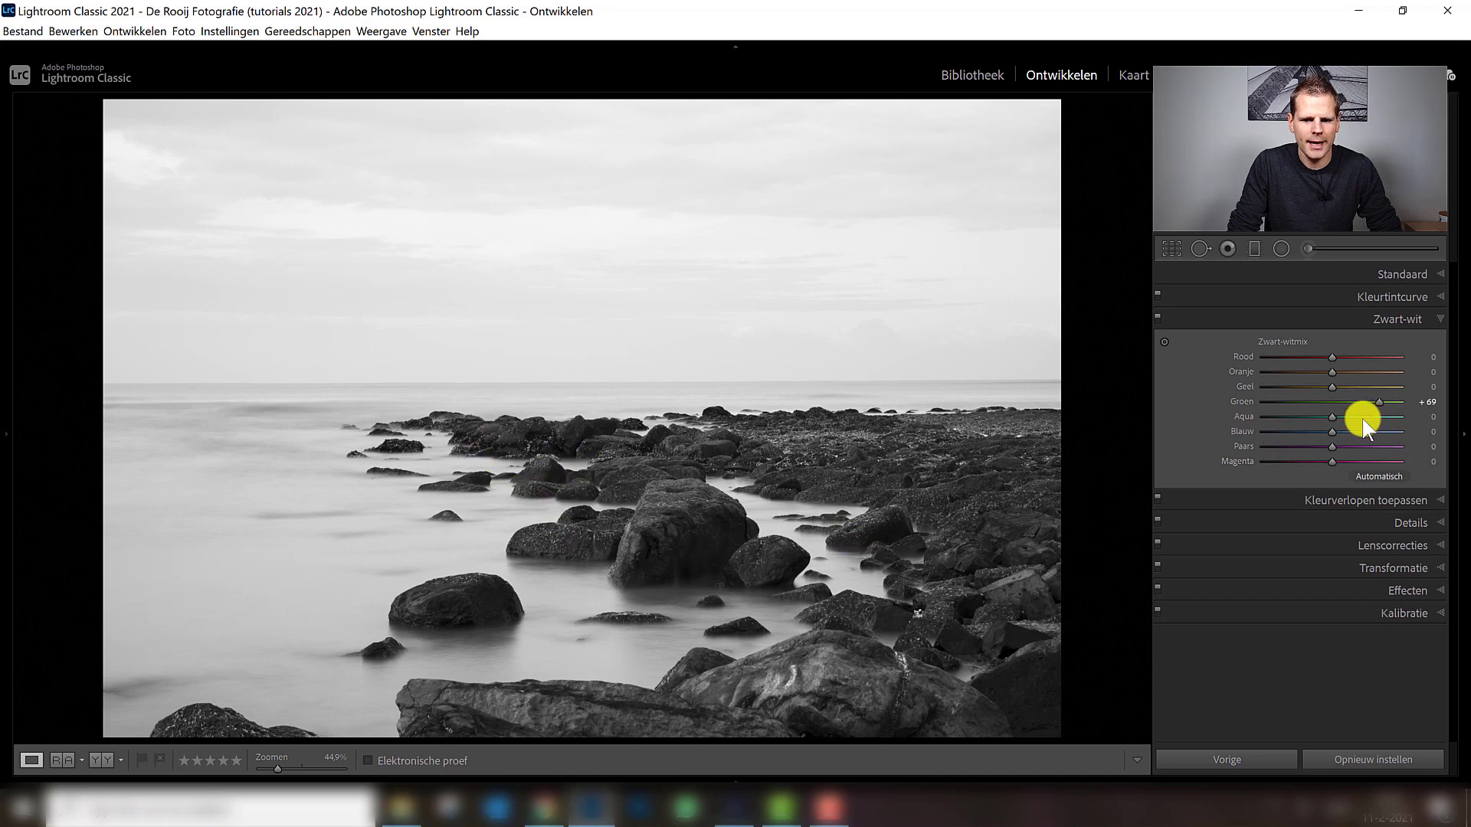
{"action": "left_click_drag", "start_coordinate": [1380, 402], "coordinate": [1347, 394]}
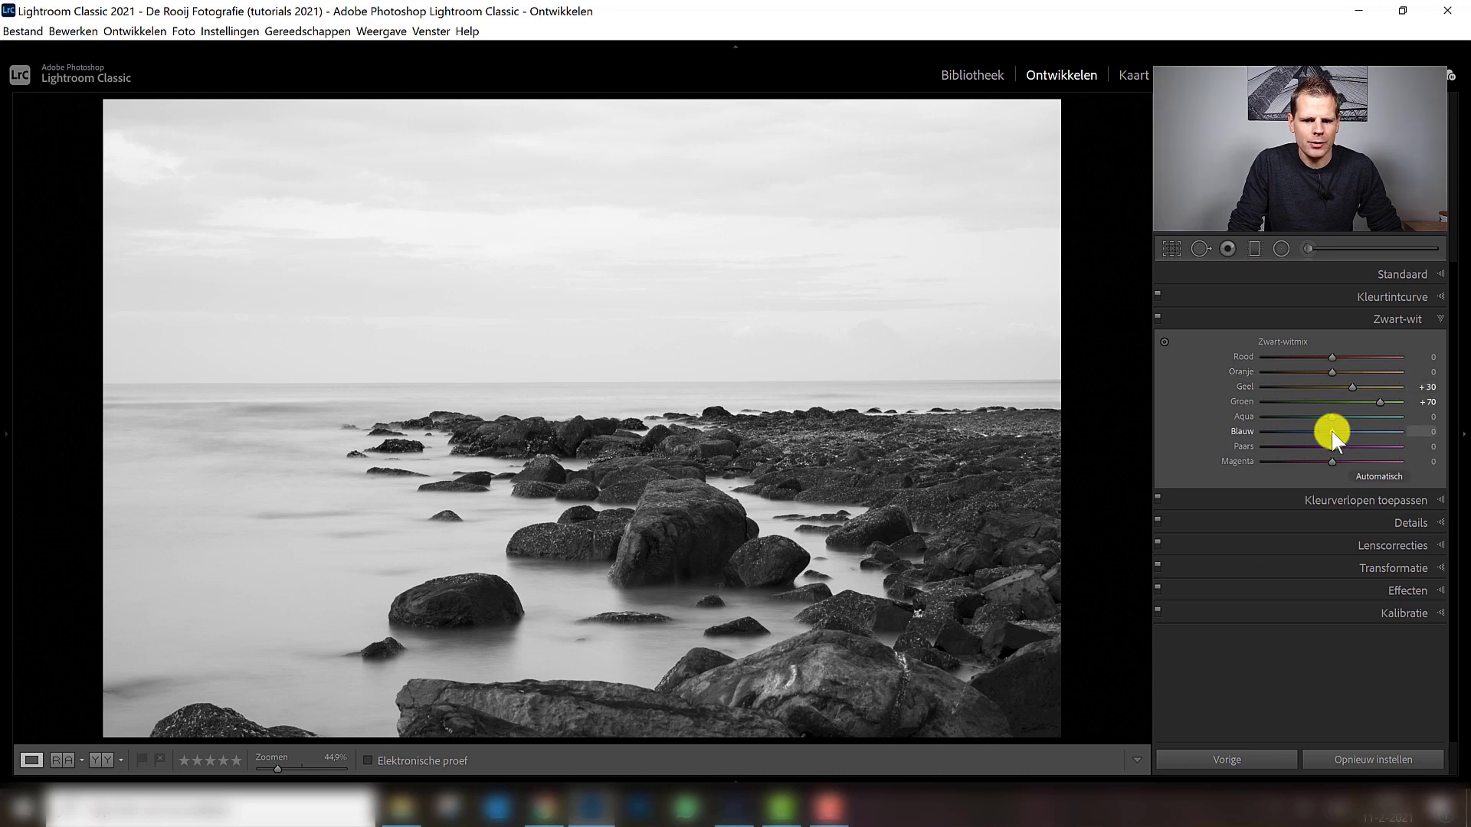
{"action": "mouse_move", "coordinate": [1302, 432]}
{"action": "left_mouse_down"}
{"action": "mouse_move", "coordinate": [1289, 434]}
{"action": "mouse_move", "coordinate": [1345, 434]}
{"action": "mouse_move", "coordinate": [1258, 441]}
{"action": "mouse_move", "coordinate": [1322, 434]}
{"action": "mouse_move", "coordinate": [1267, 434]}
{"action": "mouse_move", "coordinate": [1298, 433]}
{"action": "left_mouse_up"}
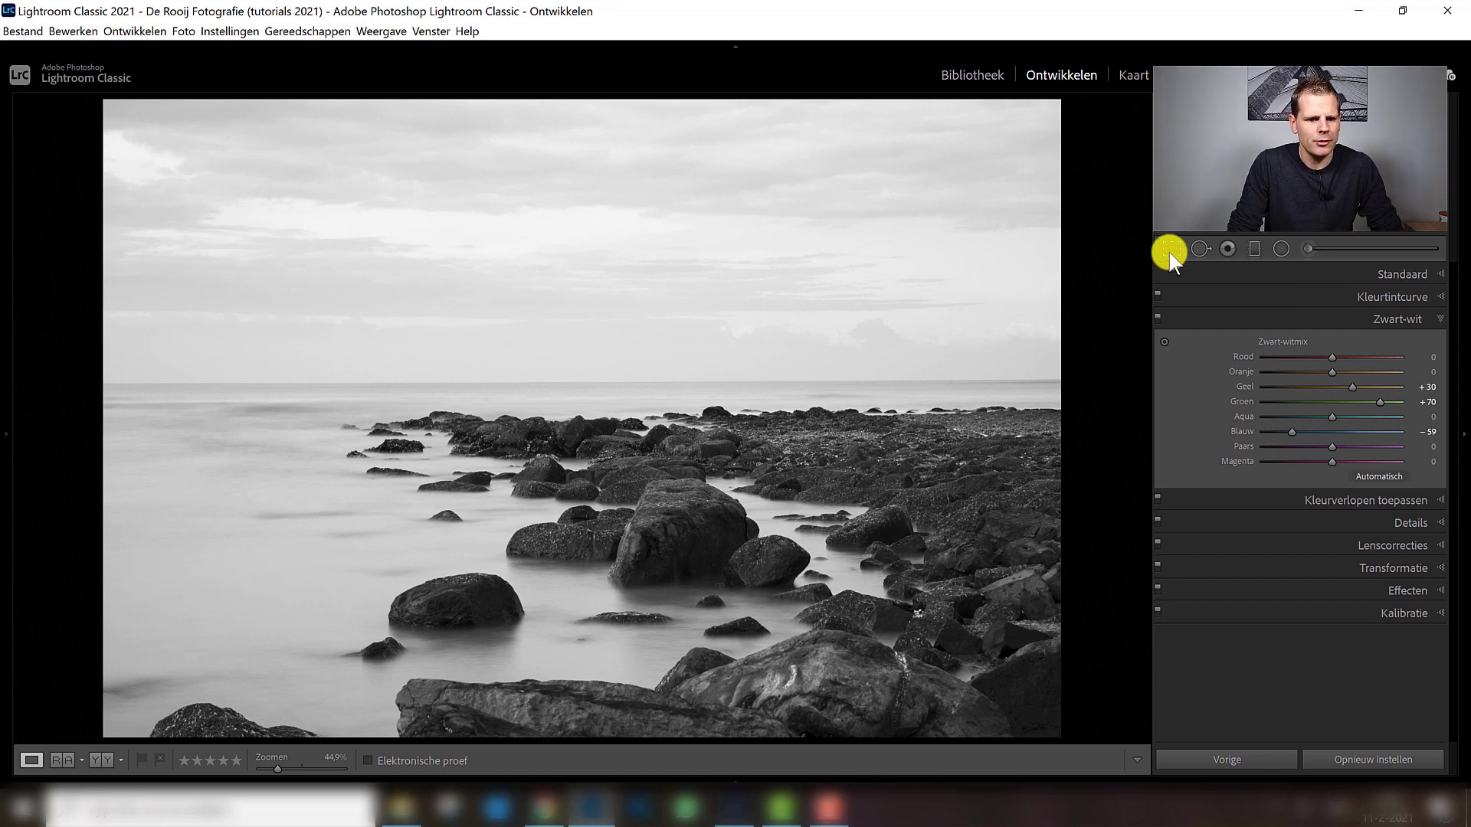
Crop the photo to a 16 x 9 ratio and position it within the frame
{"action": "left_click", "coordinate": [1170, 251]}
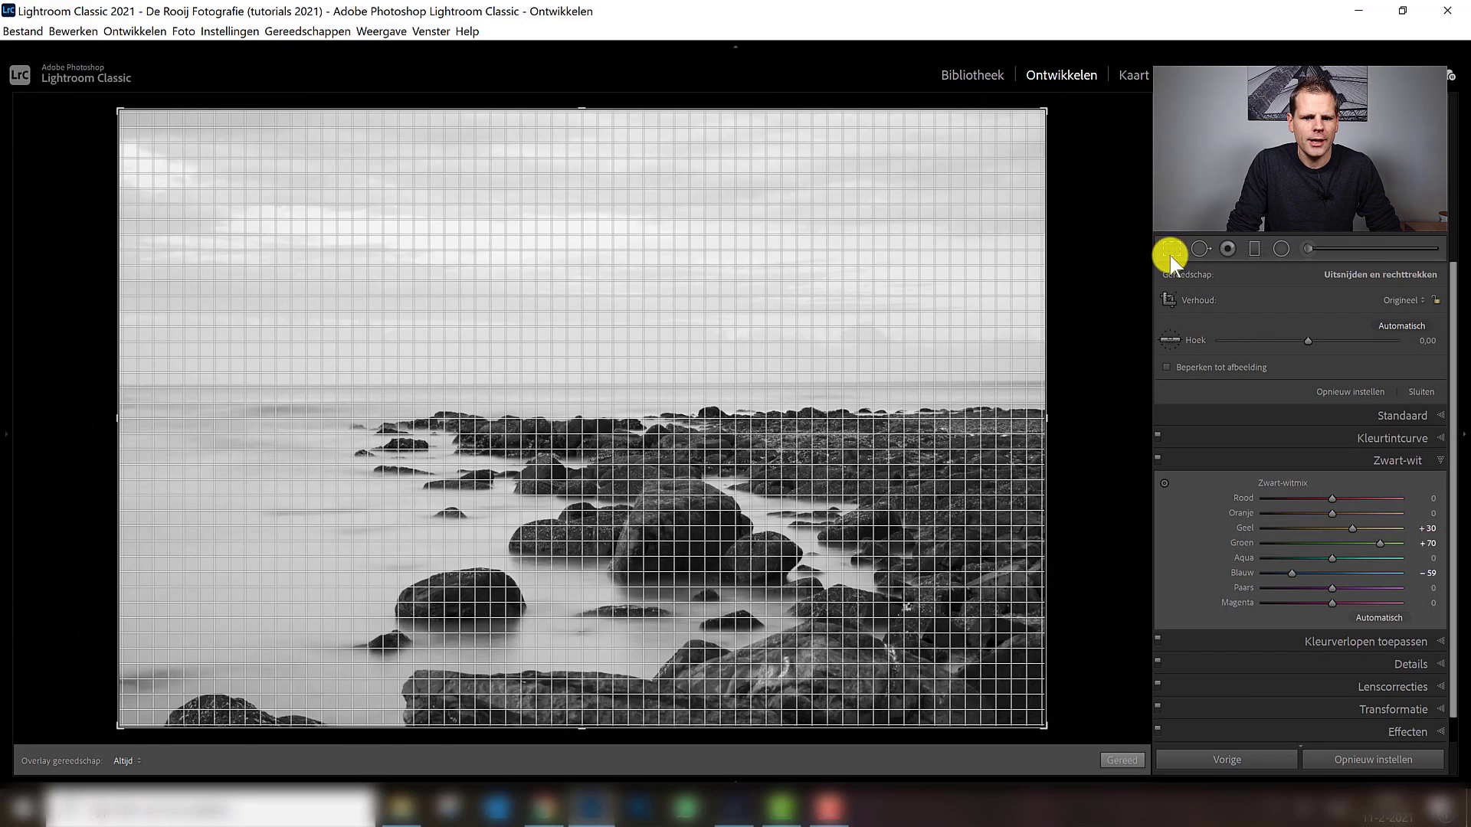
{"action": "left_click", "coordinate": [1412, 302]}
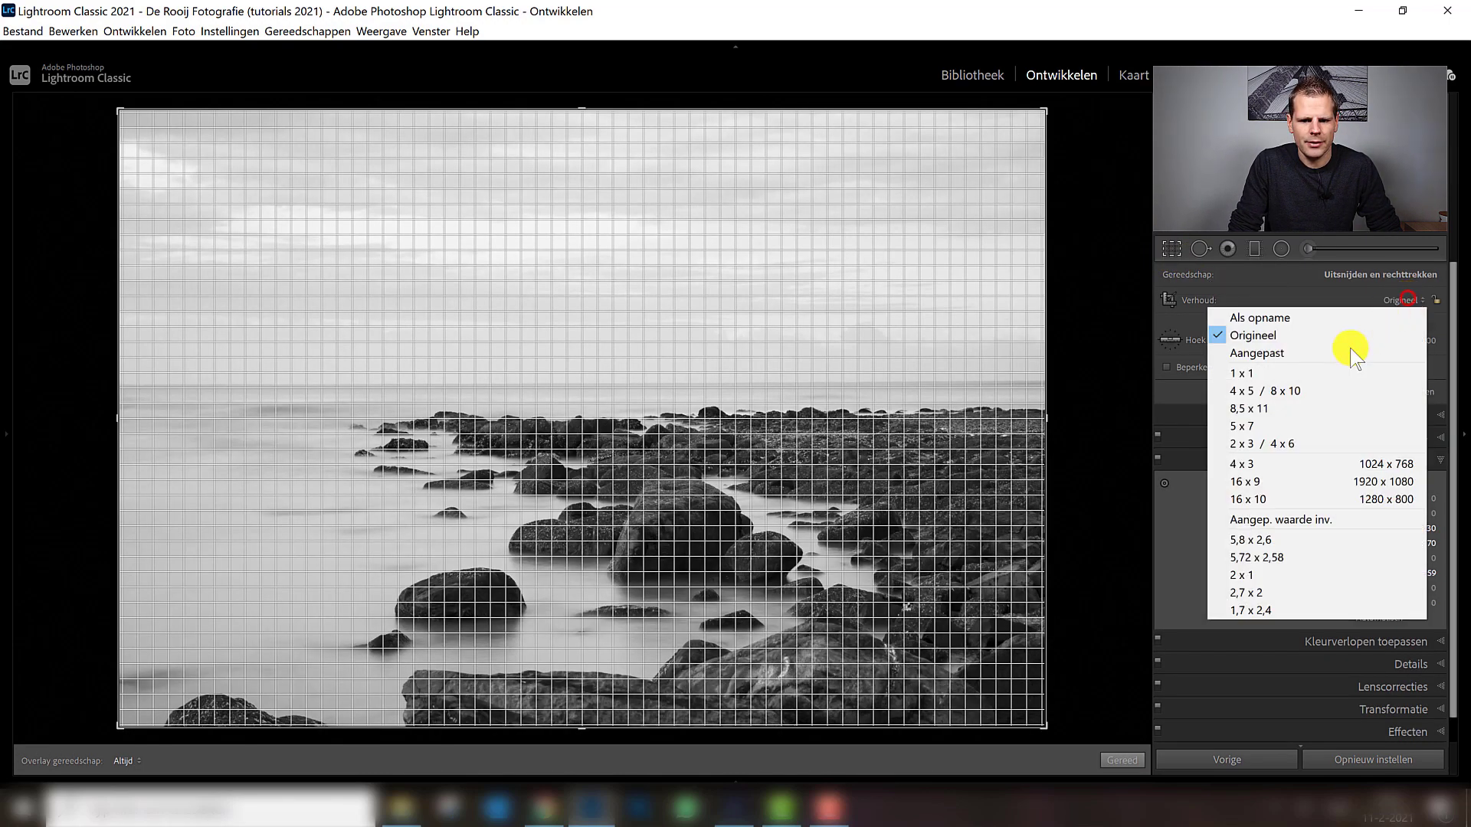
{"action": "left_click", "coordinate": [1268, 482]}
{"action": "left_click_drag", "start_coordinate": [540, 536], "coordinate": [563, 475]}
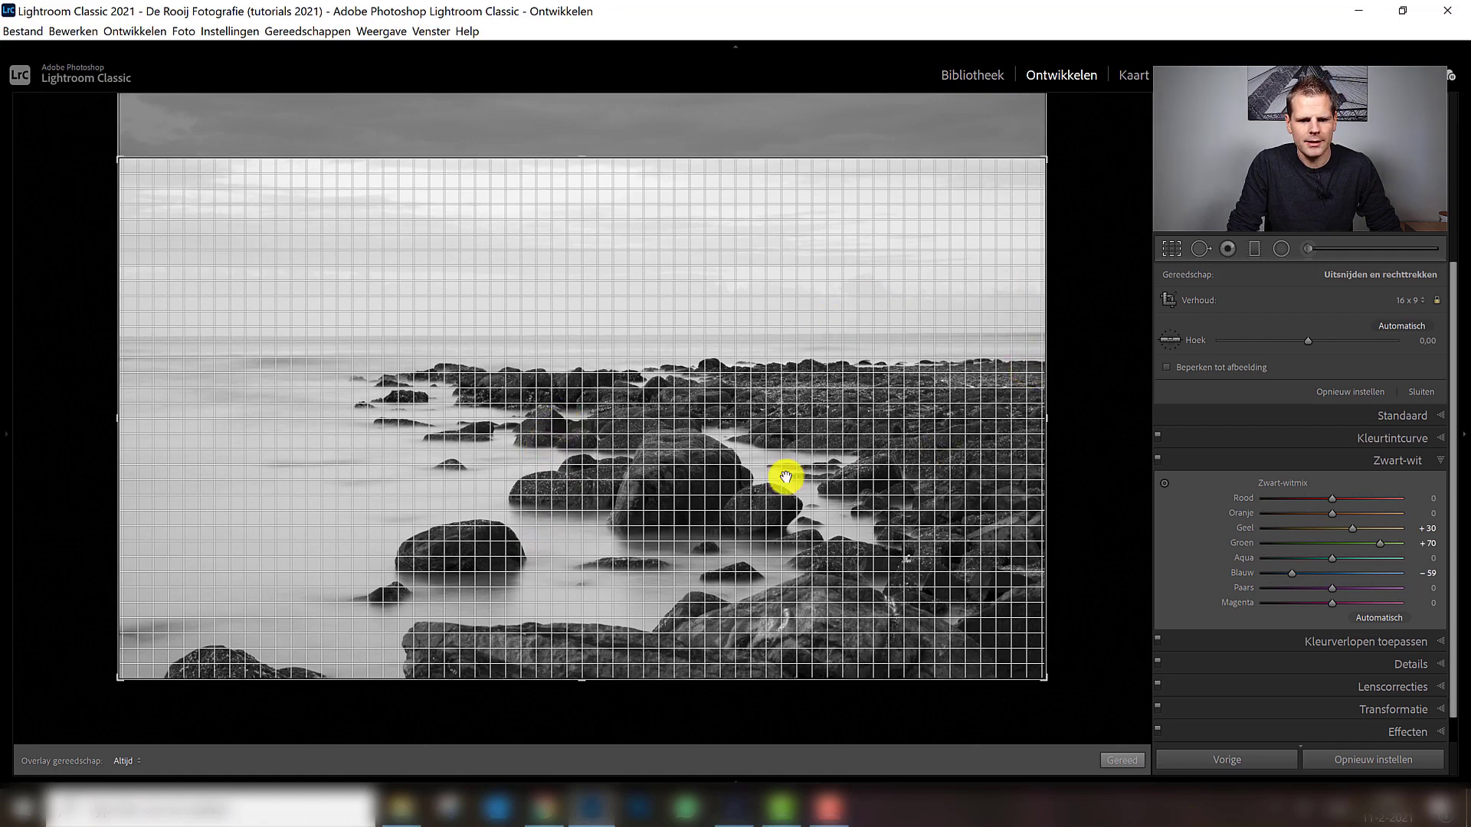
{"action": "left_click_drag", "start_coordinate": [788, 461], "coordinate": [789, 476]}
{"action": "left_click_drag", "start_coordinate": [750, 431], "coordinate": [766, 377]}
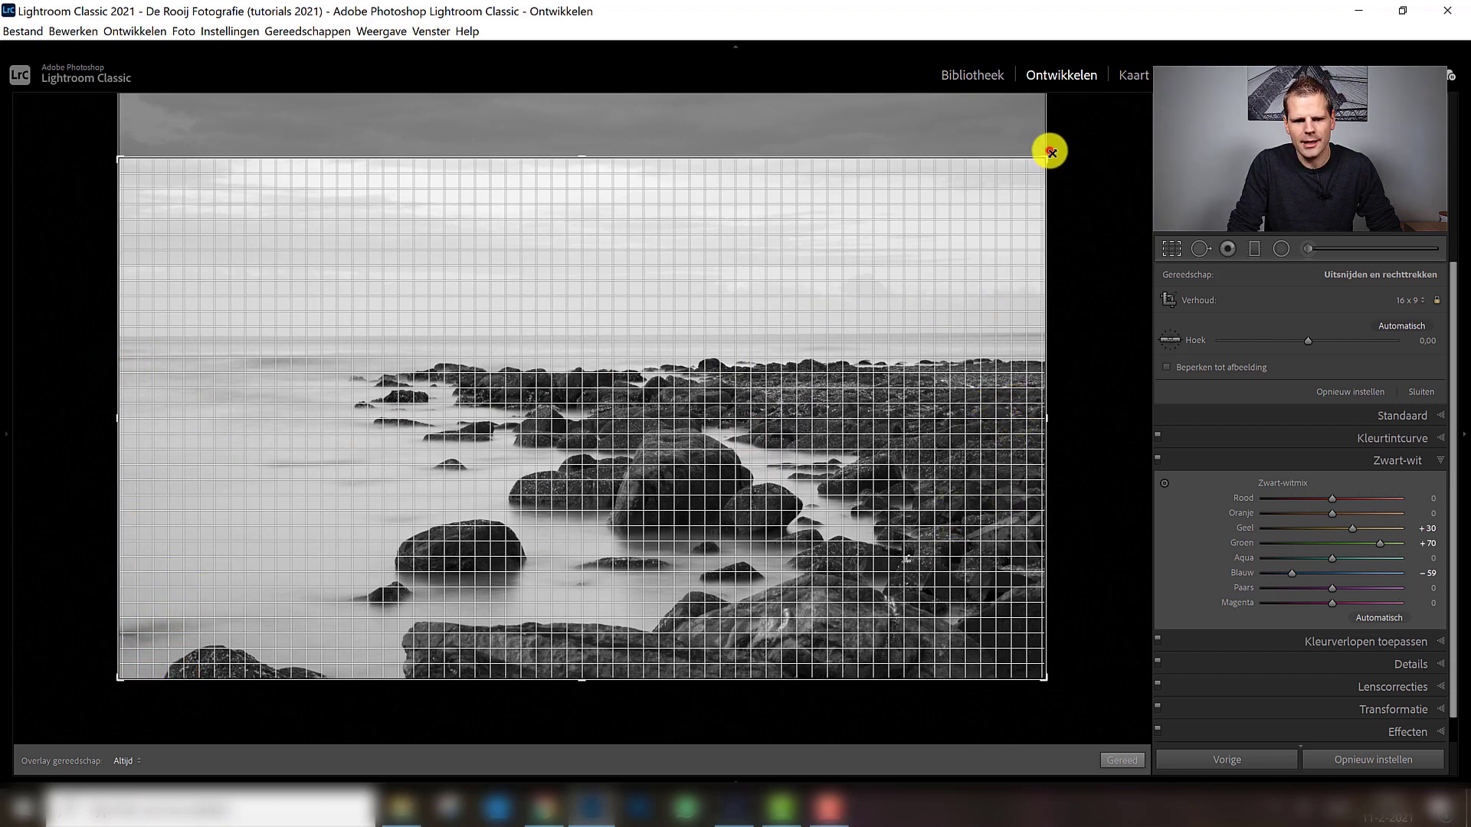
{"action": "left_click_drag", "start_coordinate": [1051, 153], "coordinate": [1044, 156]}
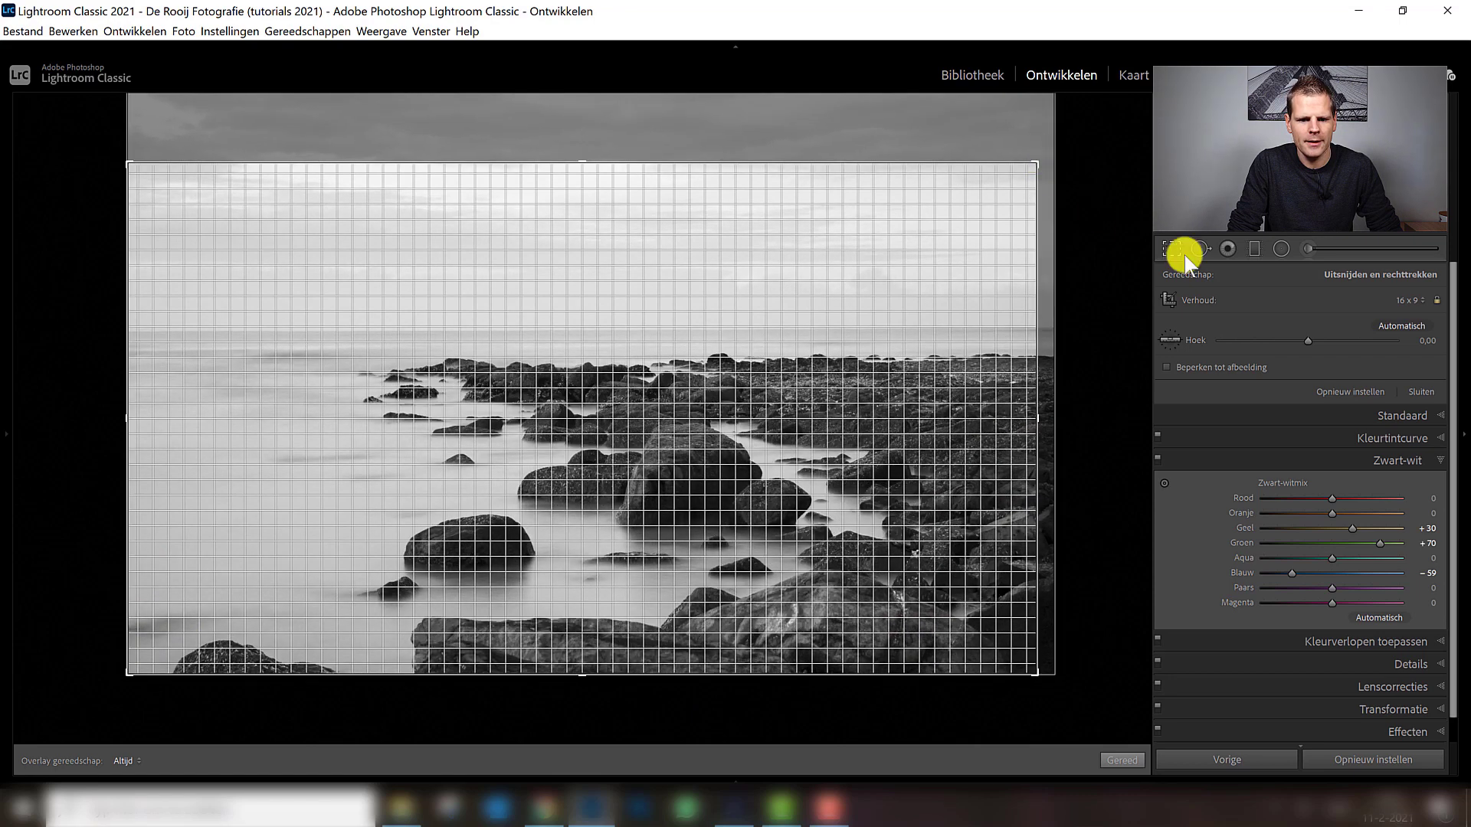
Switch the crop to 2 x 1, reposition the photo and straighten it by 0.21°
{"action": "left_click", "coordinate": [1417, 300]}
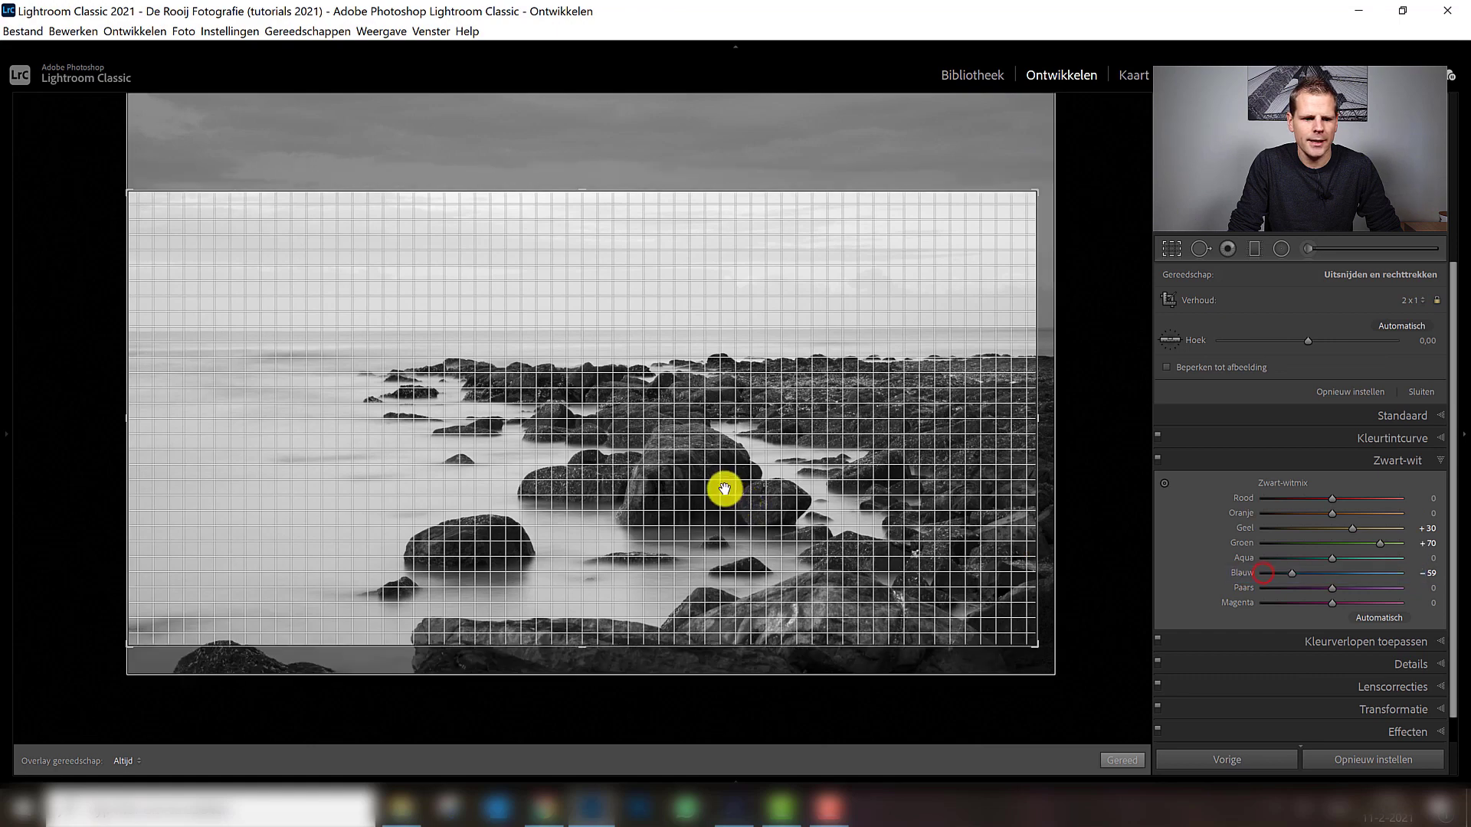
{"action": "mouse_move", "coordinate": [723, 486]}
{"action": "left_mouse_down"}
{"action": "mouse_move", "coordinate": [711, 450]}
{"action": "mouse_move", "coordinate": [725, 450]}
{"action": "left_mouse_up"}
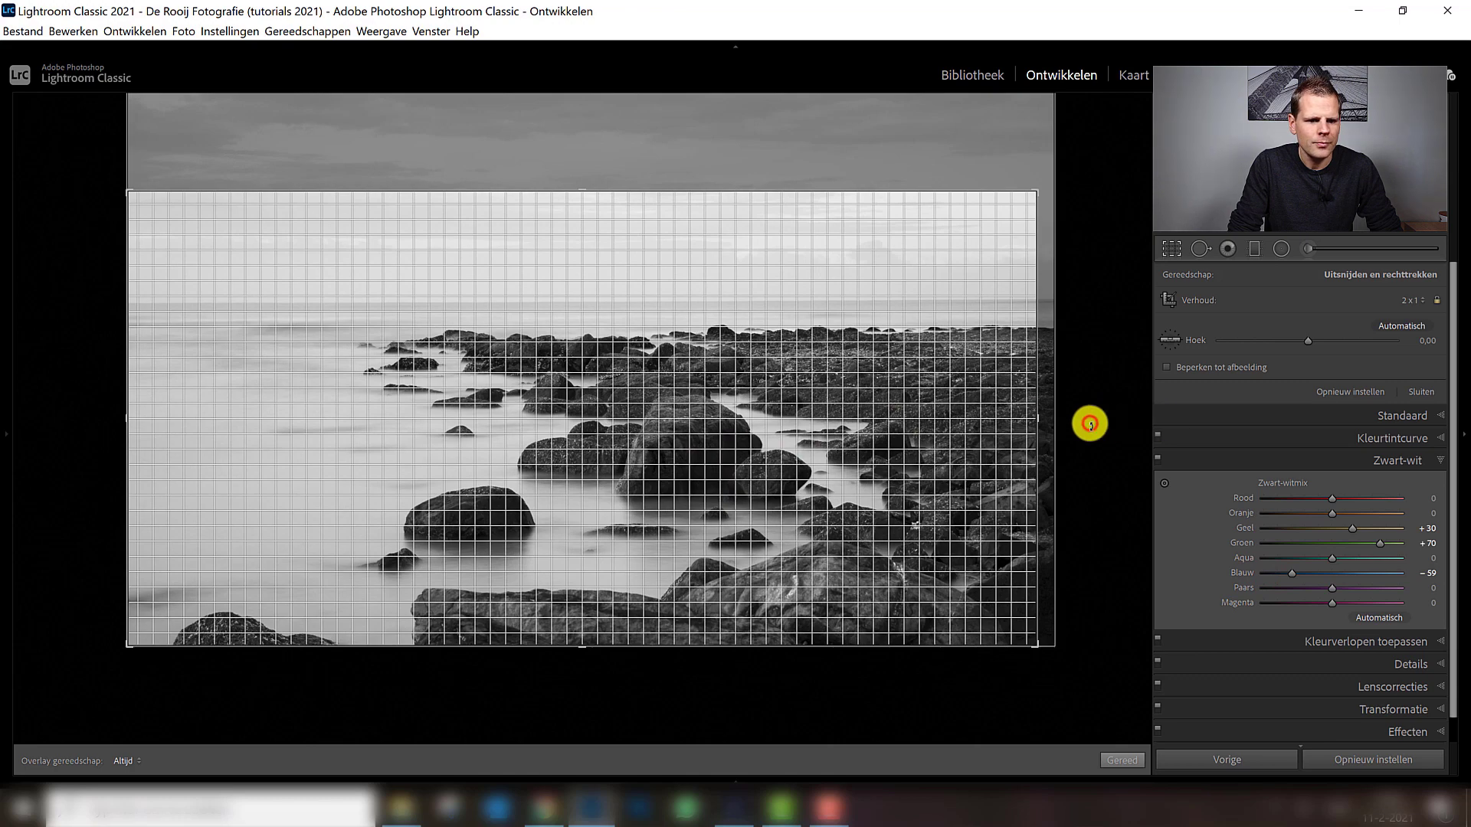
{"action": "left_click_drag", "start_coordinate": [1090, 424], "coordinate": [1094, 428]}
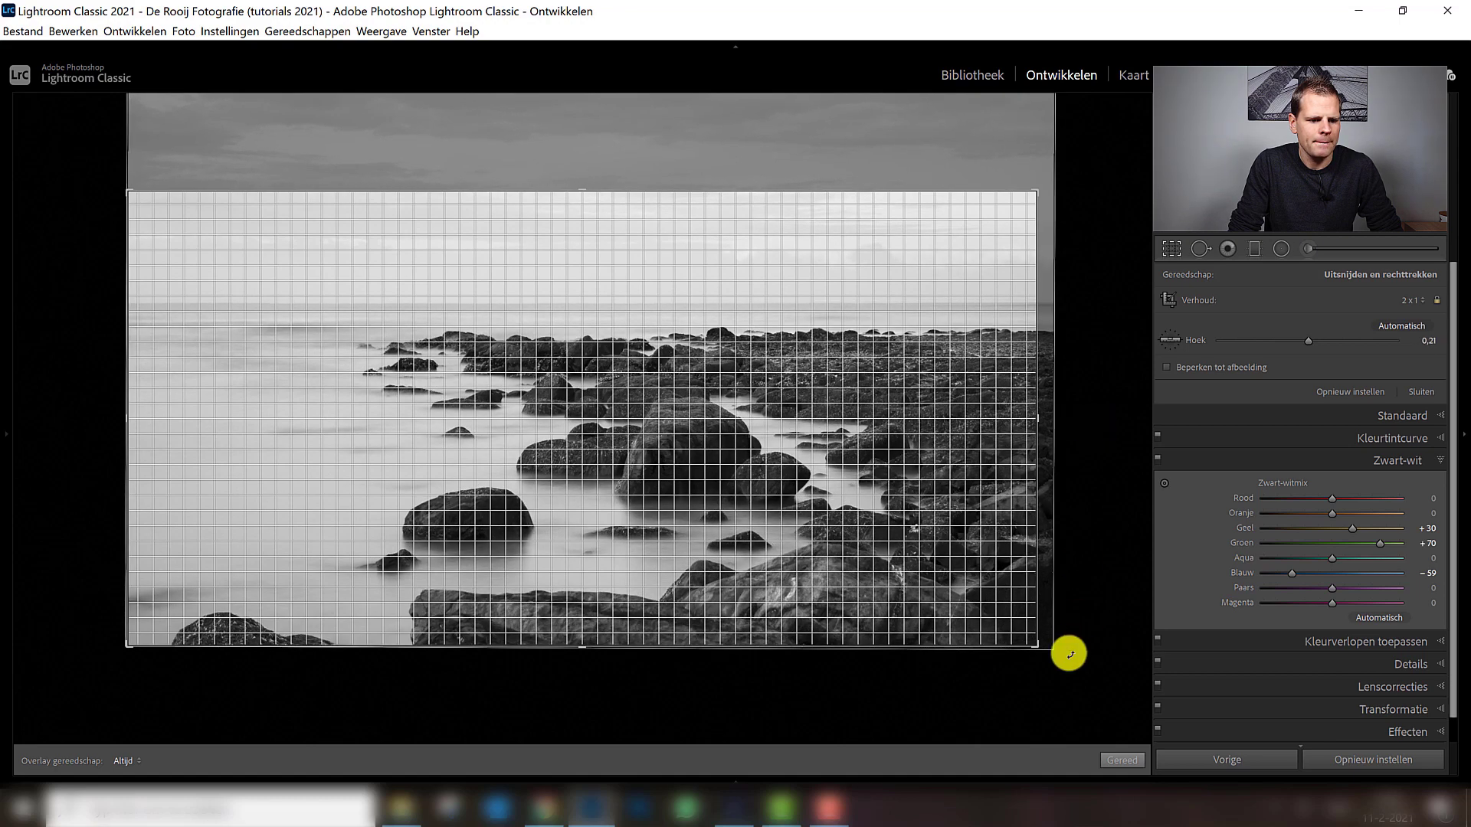
Apply the crop and enable chromatic-aberration removal and Nikon lens-profile corrections
{"action": "left_click", "coordinate": [1108, 760]}
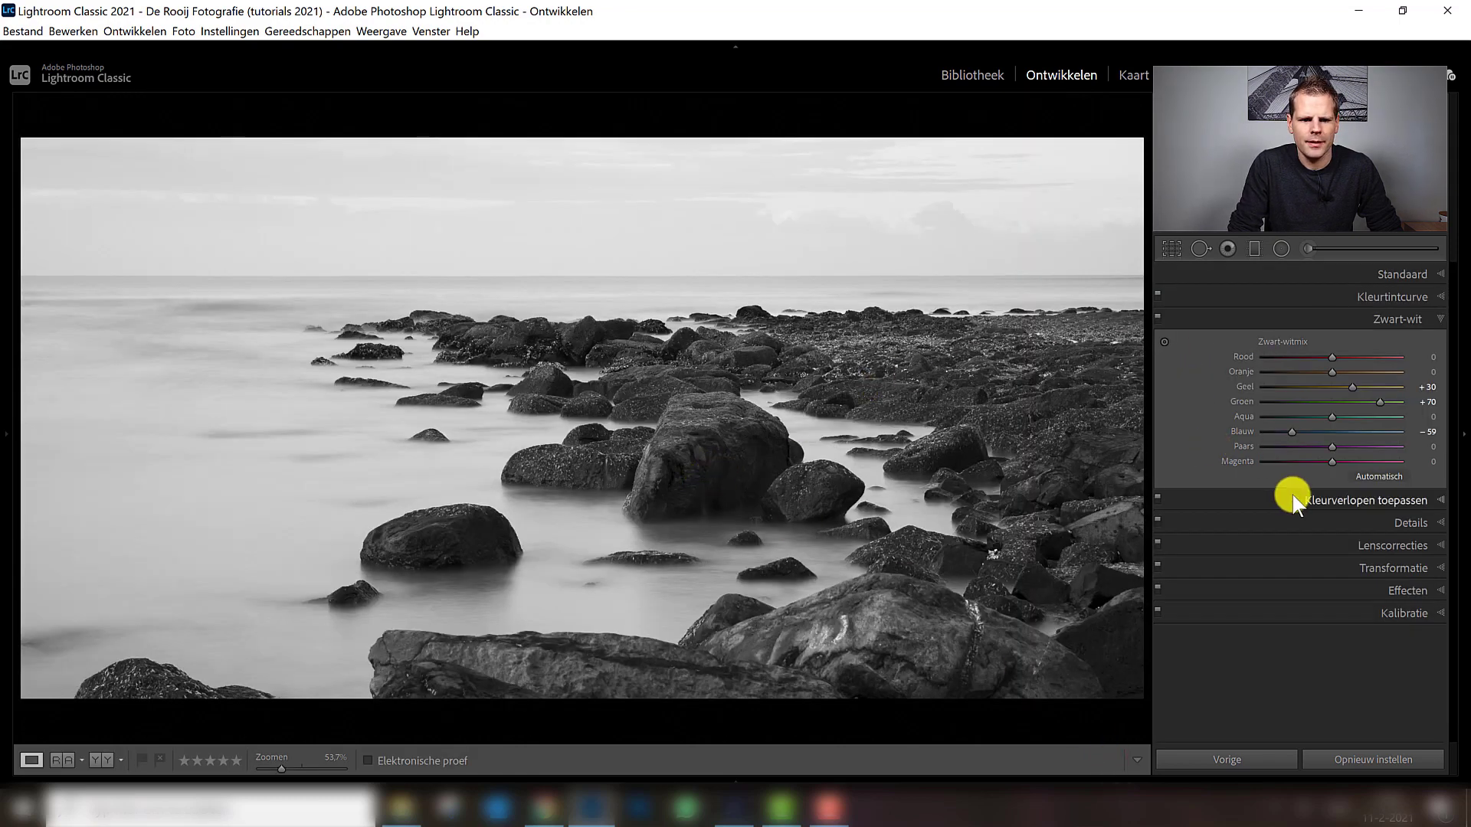
{"action": "left_click", "coordinate": [1353, 552]}
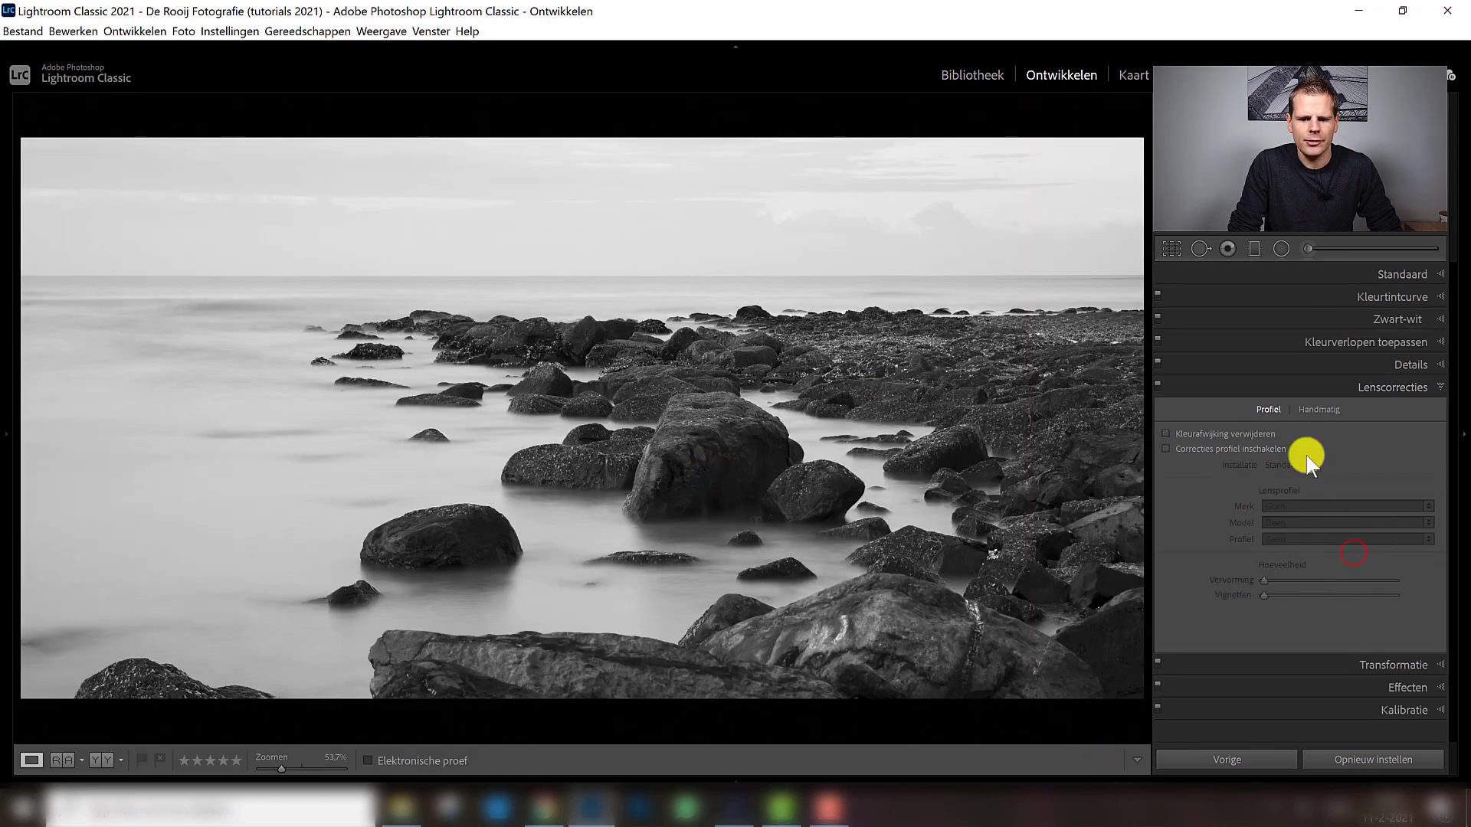
{"action": "left_click", "coordinate": [1201, 448]}
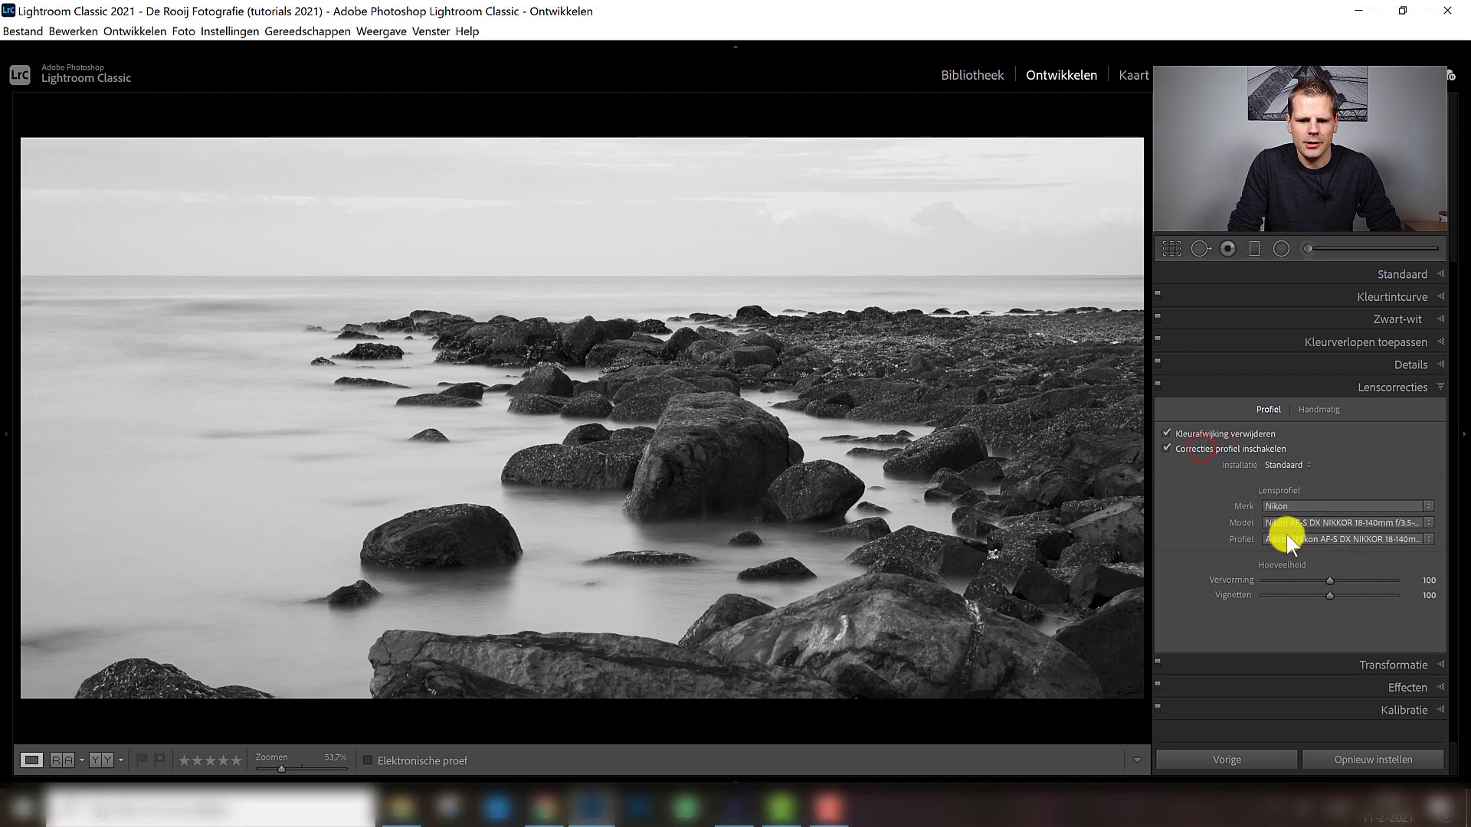
{"action": "left_click", "coordinate": [1204, 452]}
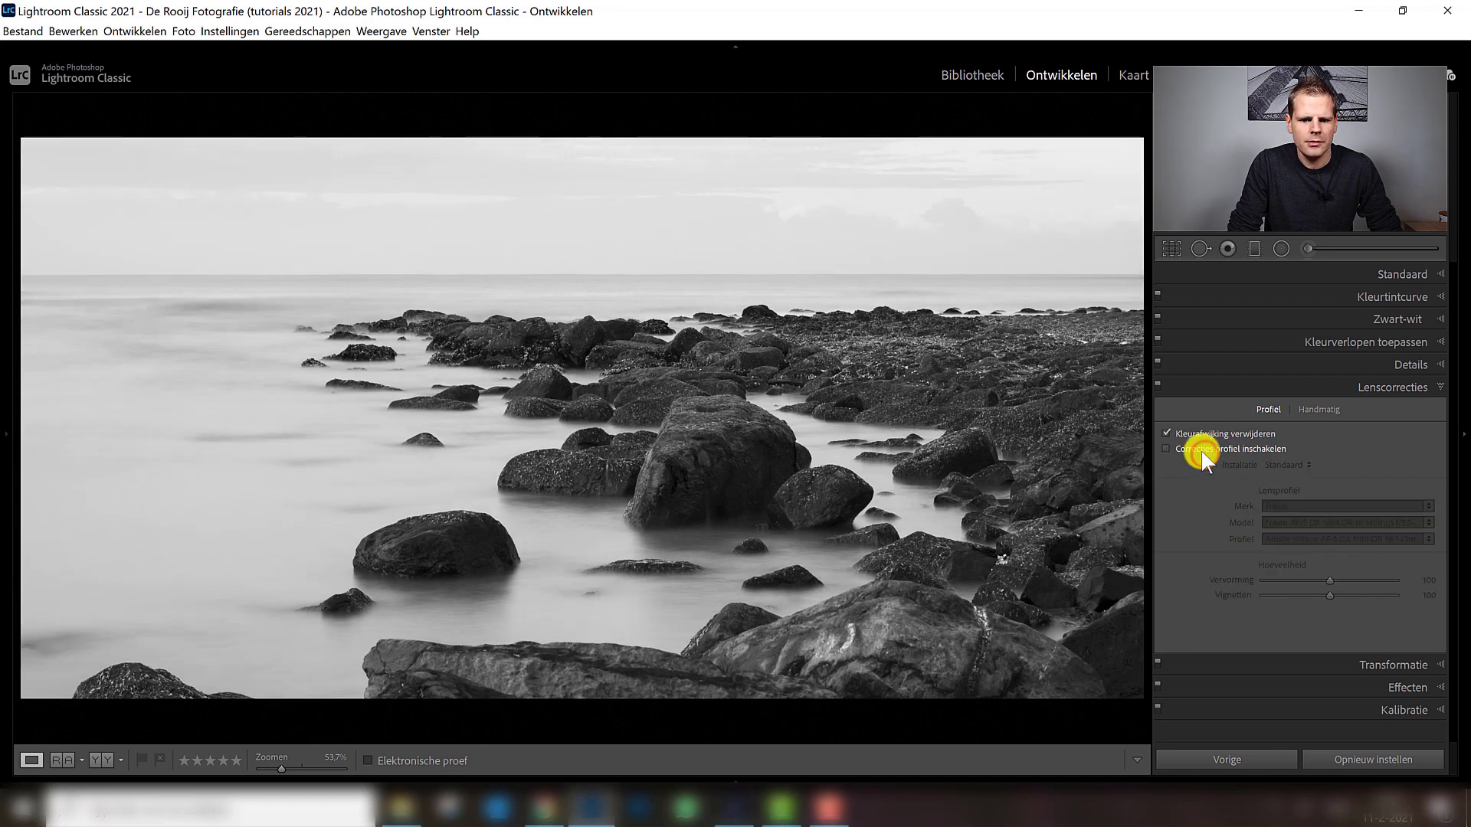
{"action": "left_click", "coordinate": [1201, 450]}
{"action": "left_click", "coordinate": [1201, 449]}
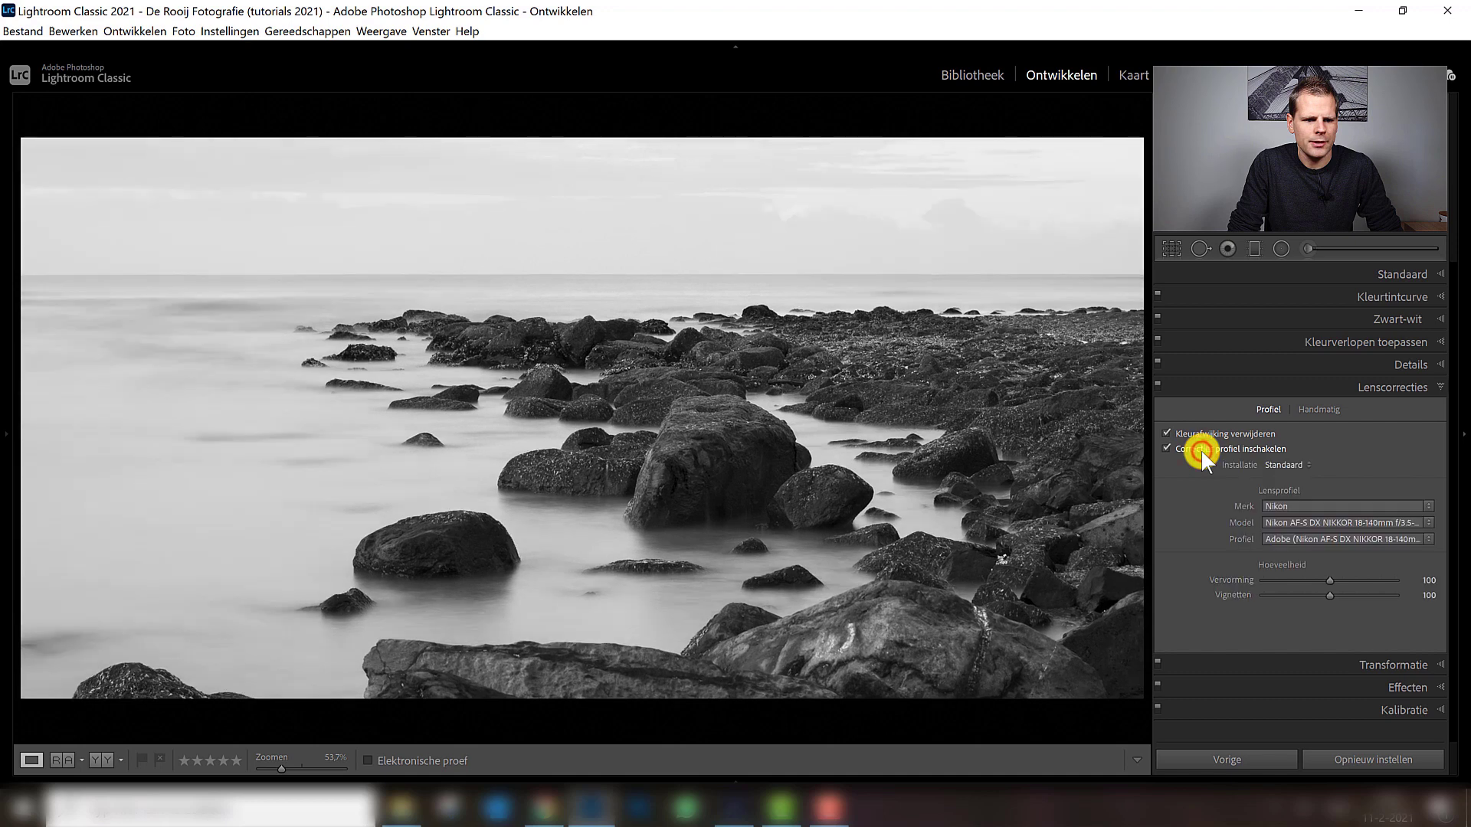
{"action": "left_click", "coordinate": [1201, 451]}
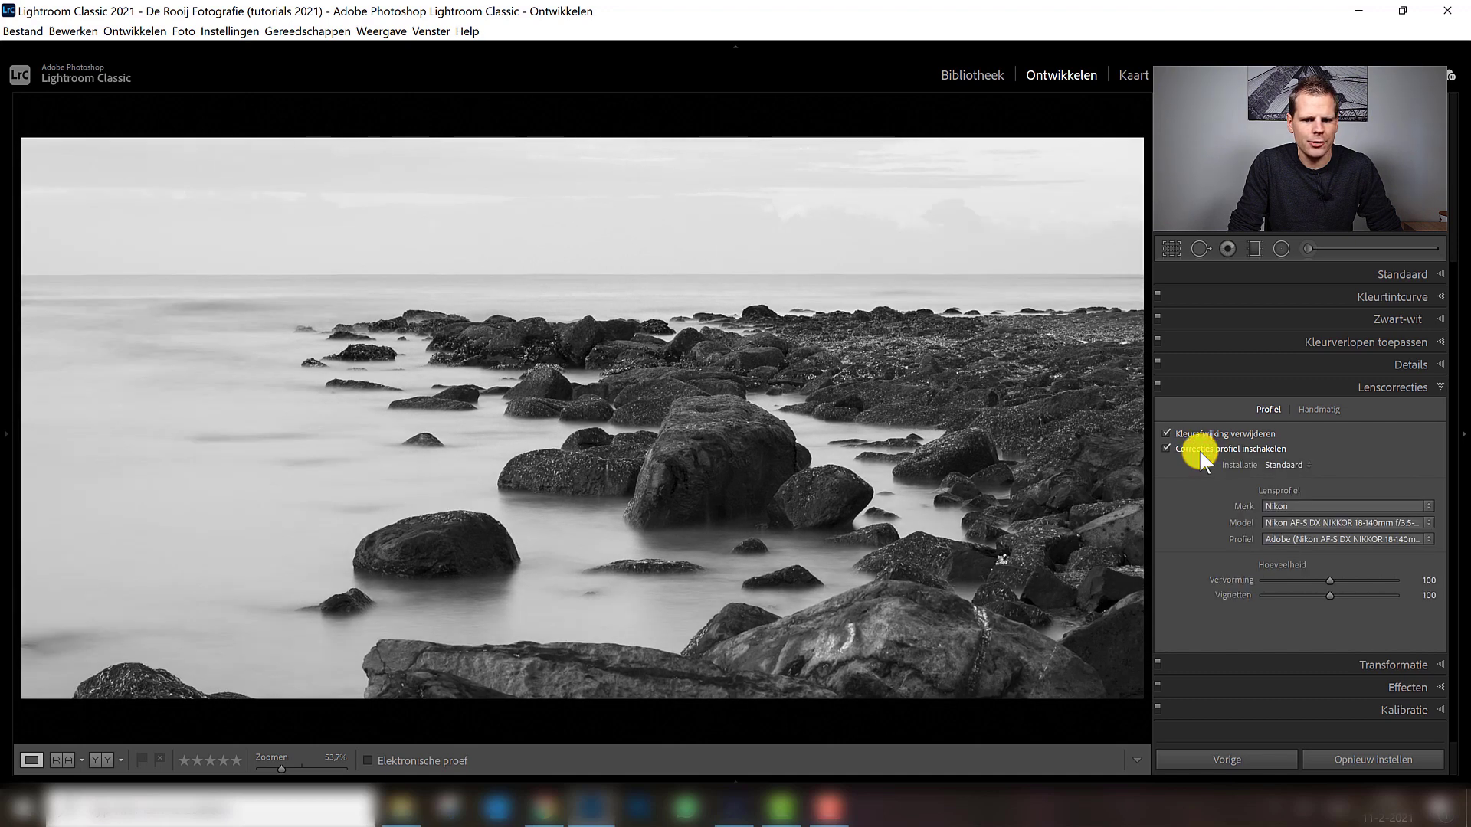
{"action": "left_click", "coordinate": [1168, 250]}
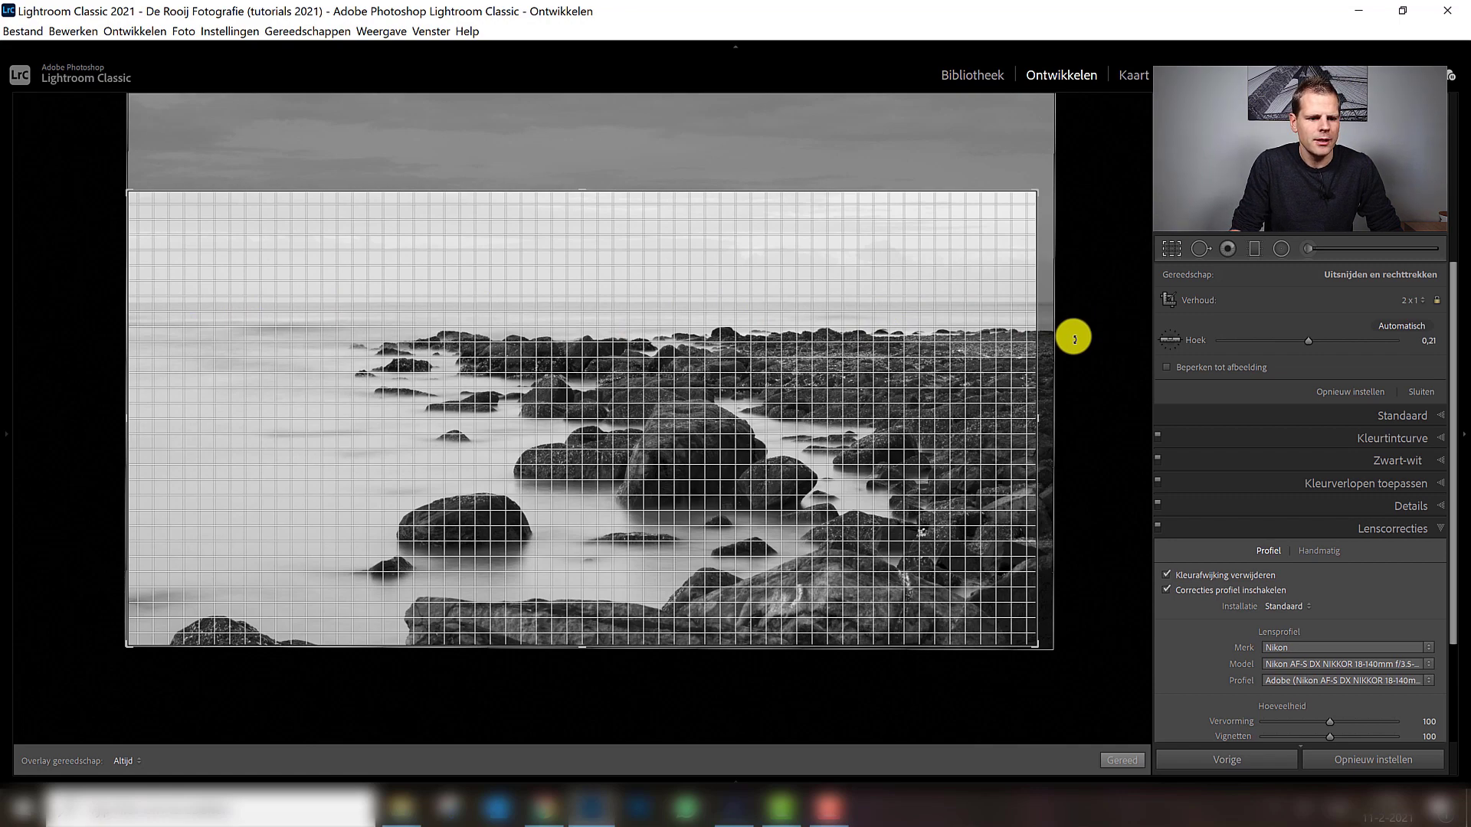
{"action": "key", "text": "Return"}
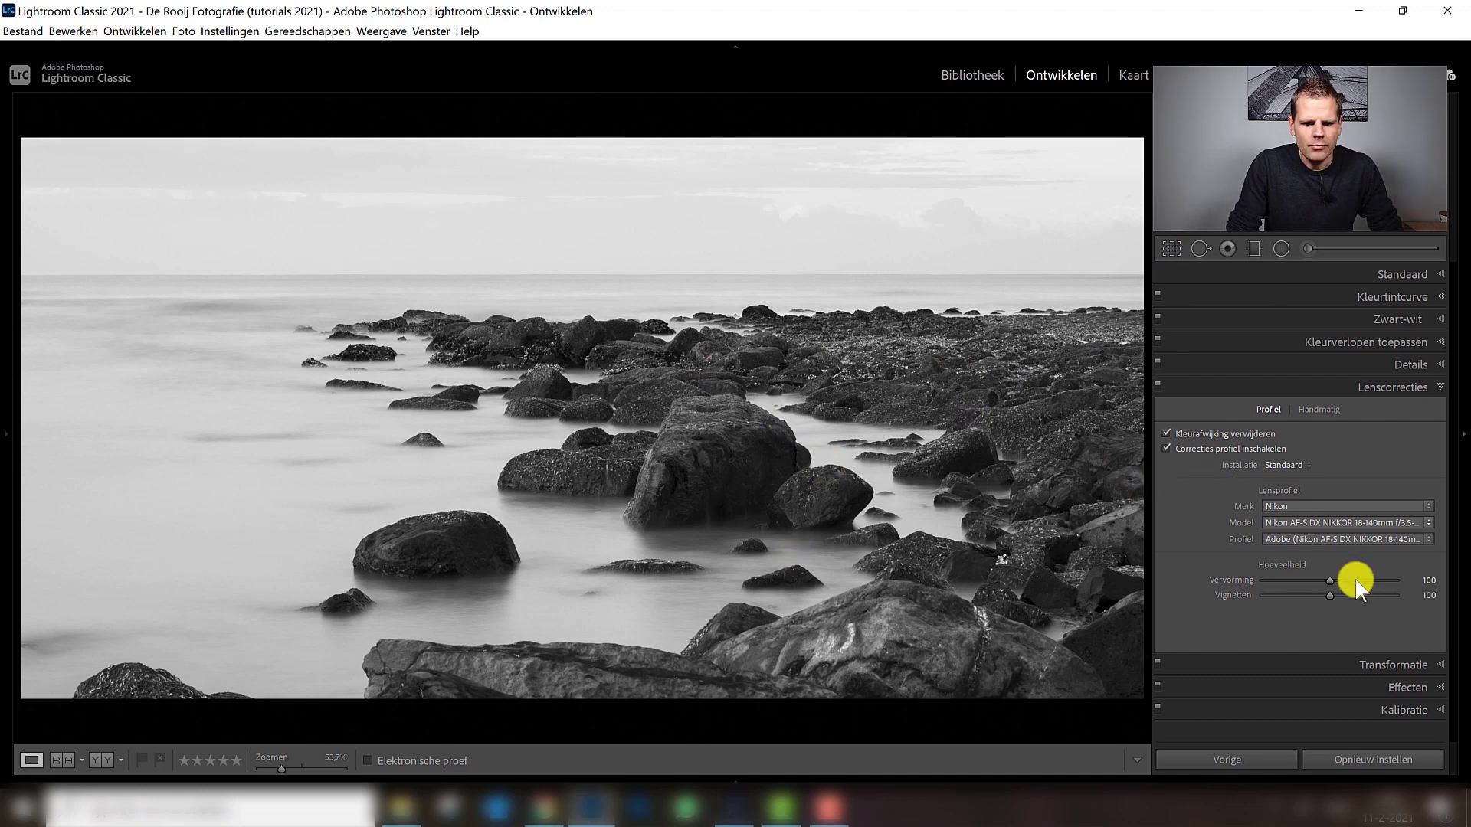
Push Blauw to -100 in the black-and-white mix, trying Aqua and resetting Paars to 0
{"action": "left_click", "coordinate": [1350, 388]}
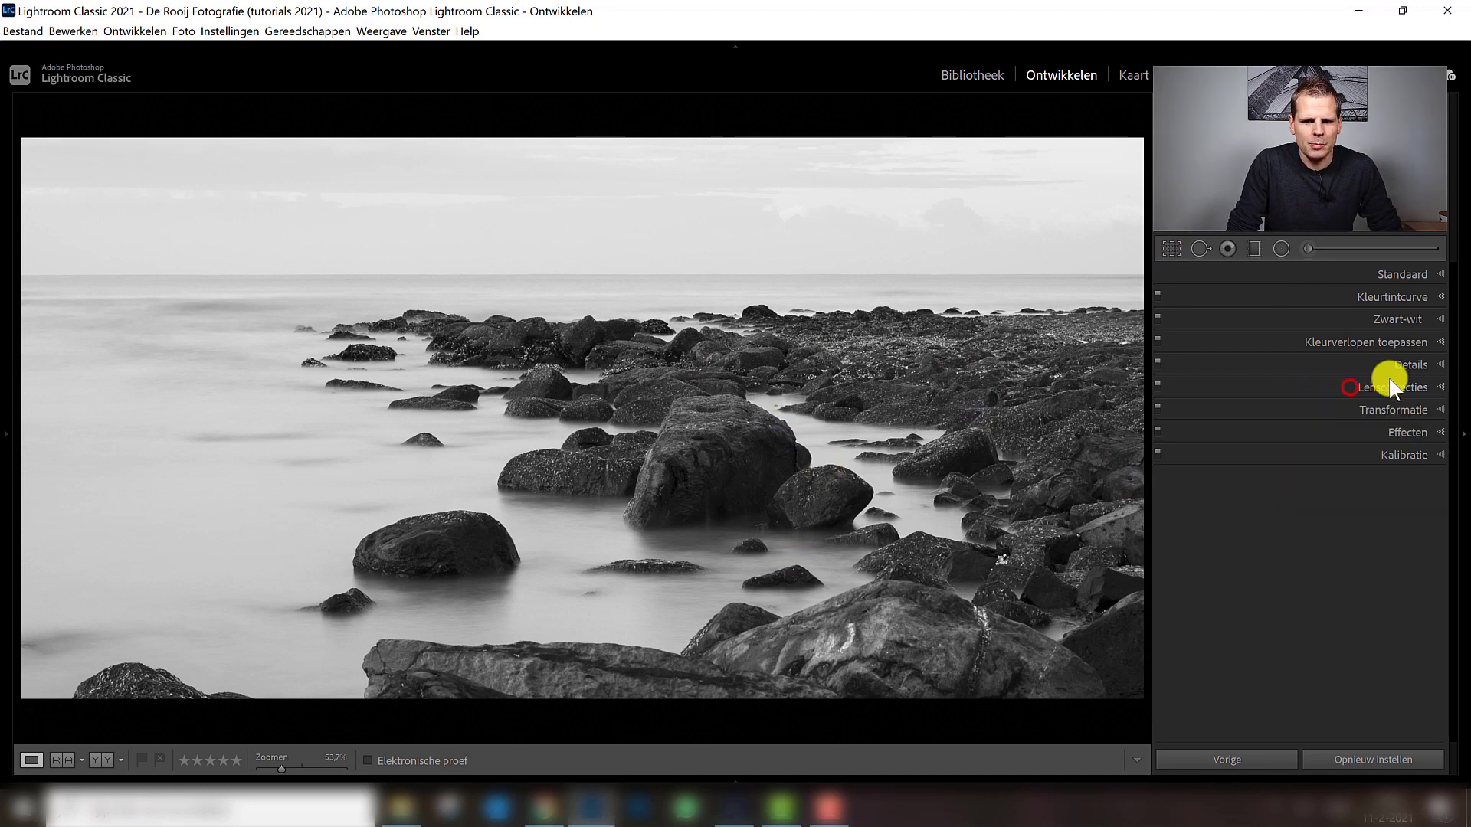
{"action": "left_click", "coordinate": [1387, 320]}
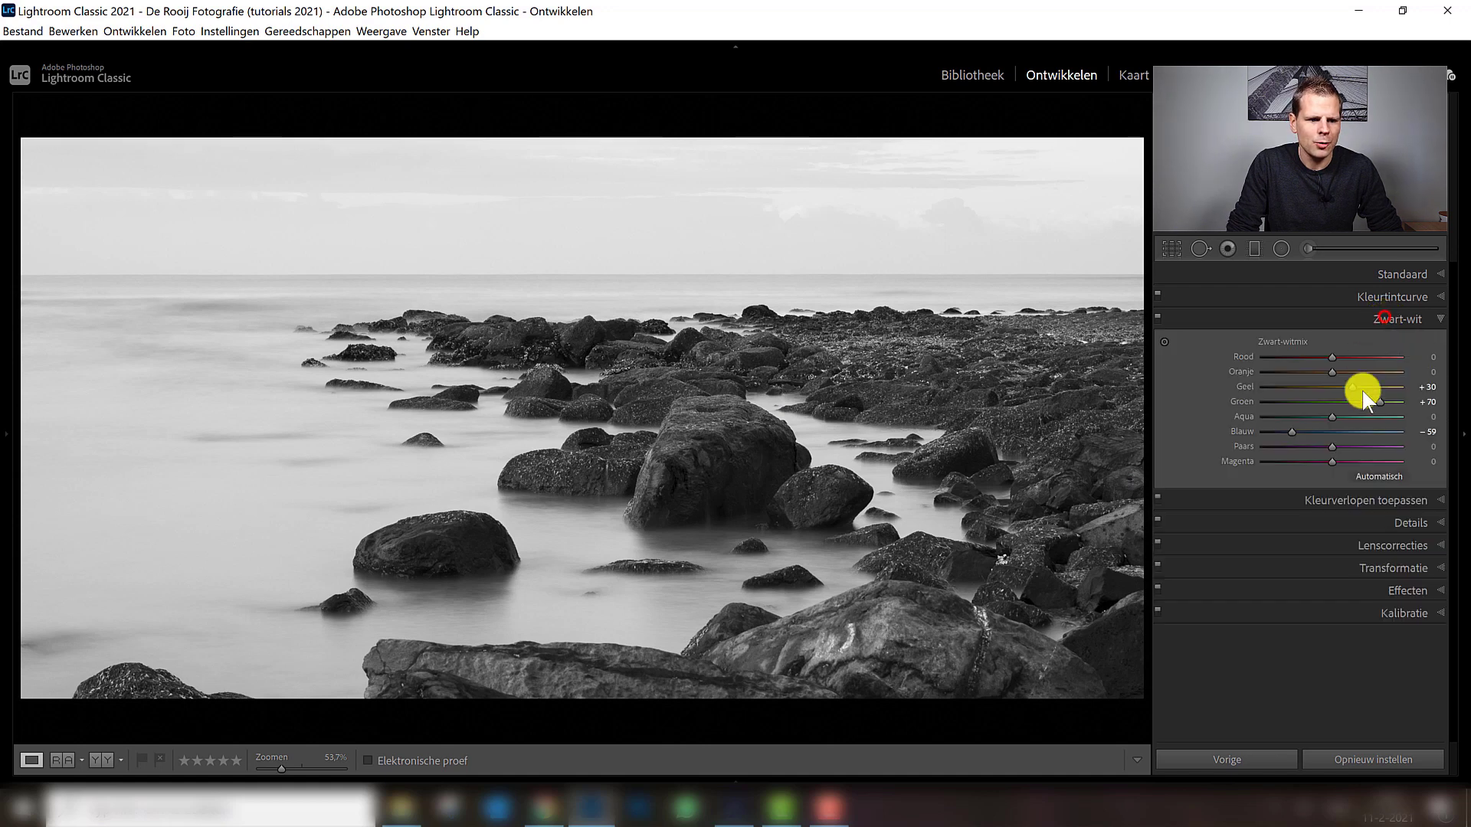
{"action": "left_click_drag", "start_coordinate": [1332, 432], "coordinate": [1262, 432]}
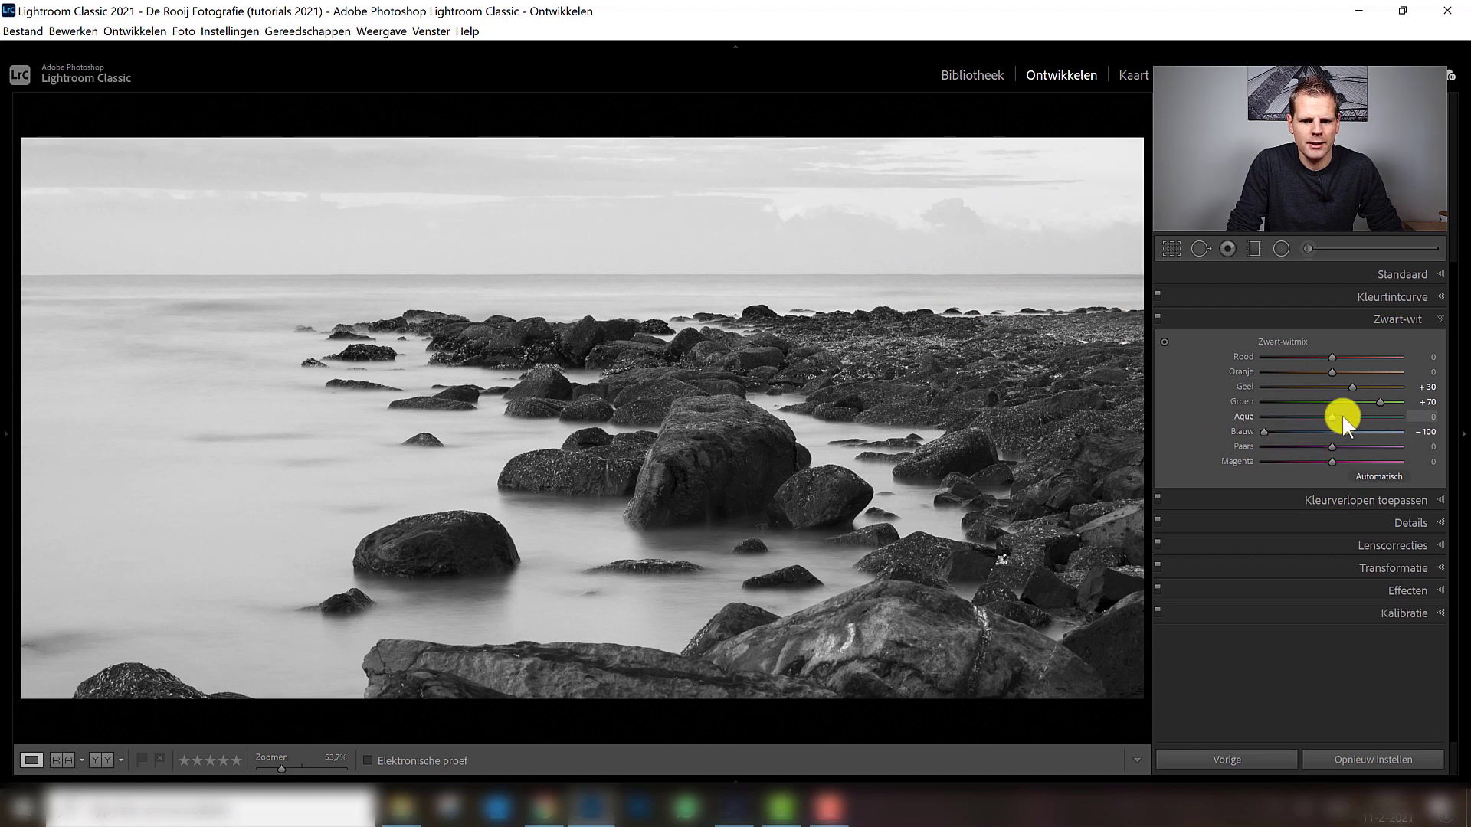
{"action": "mouse_move", "coordinate": [1332, 417]}
{"action": "left_mouse_down"}
{"action": "mouse_move", "coordinate": [1301, 415]}
{"action": "mouse_move", "coordinate": [1330, 416]}
{"action": "left_mouse_up"}
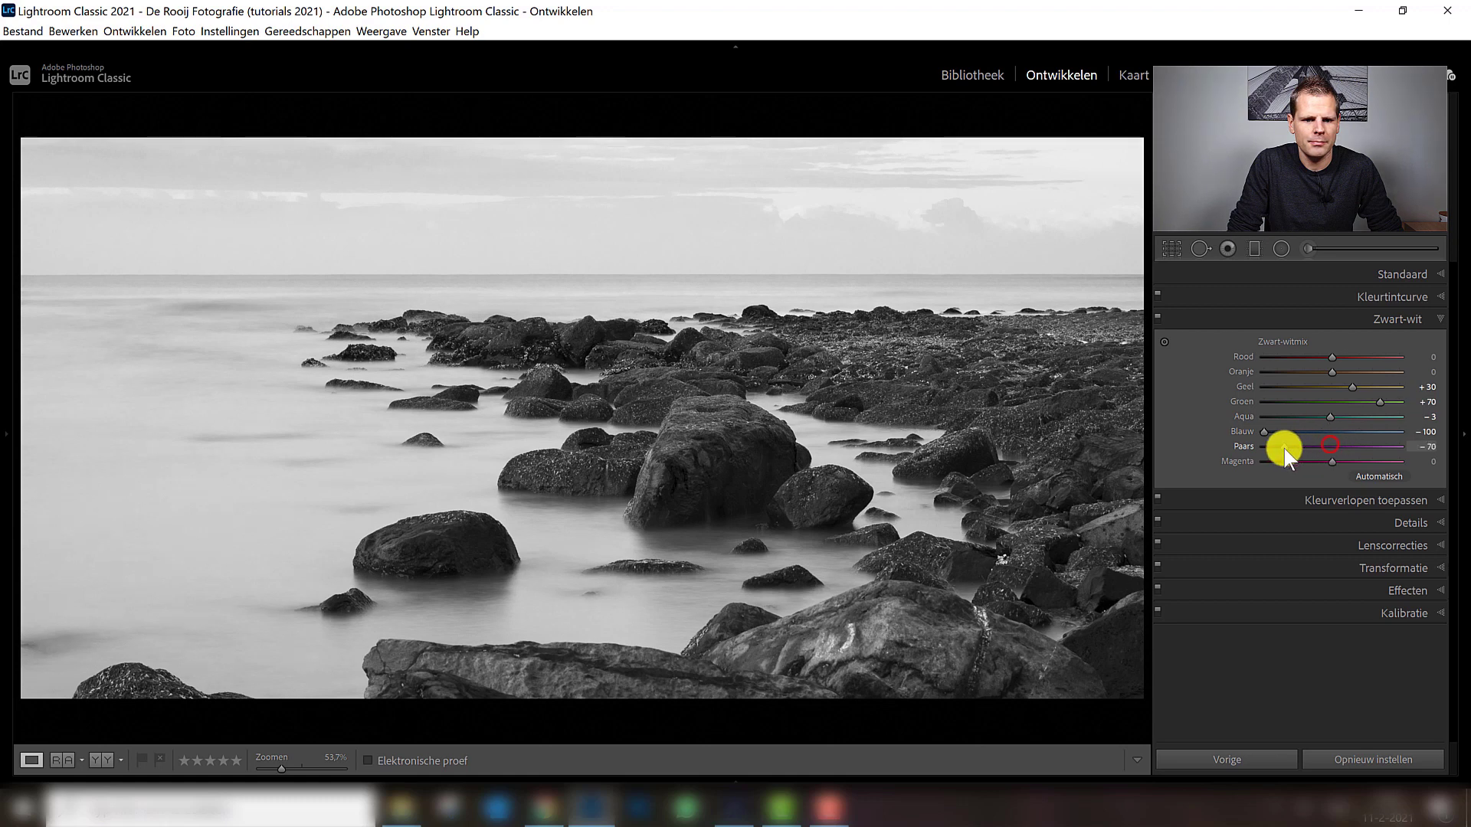
{"action": "double_click", "coordinate": [1316, 446]}
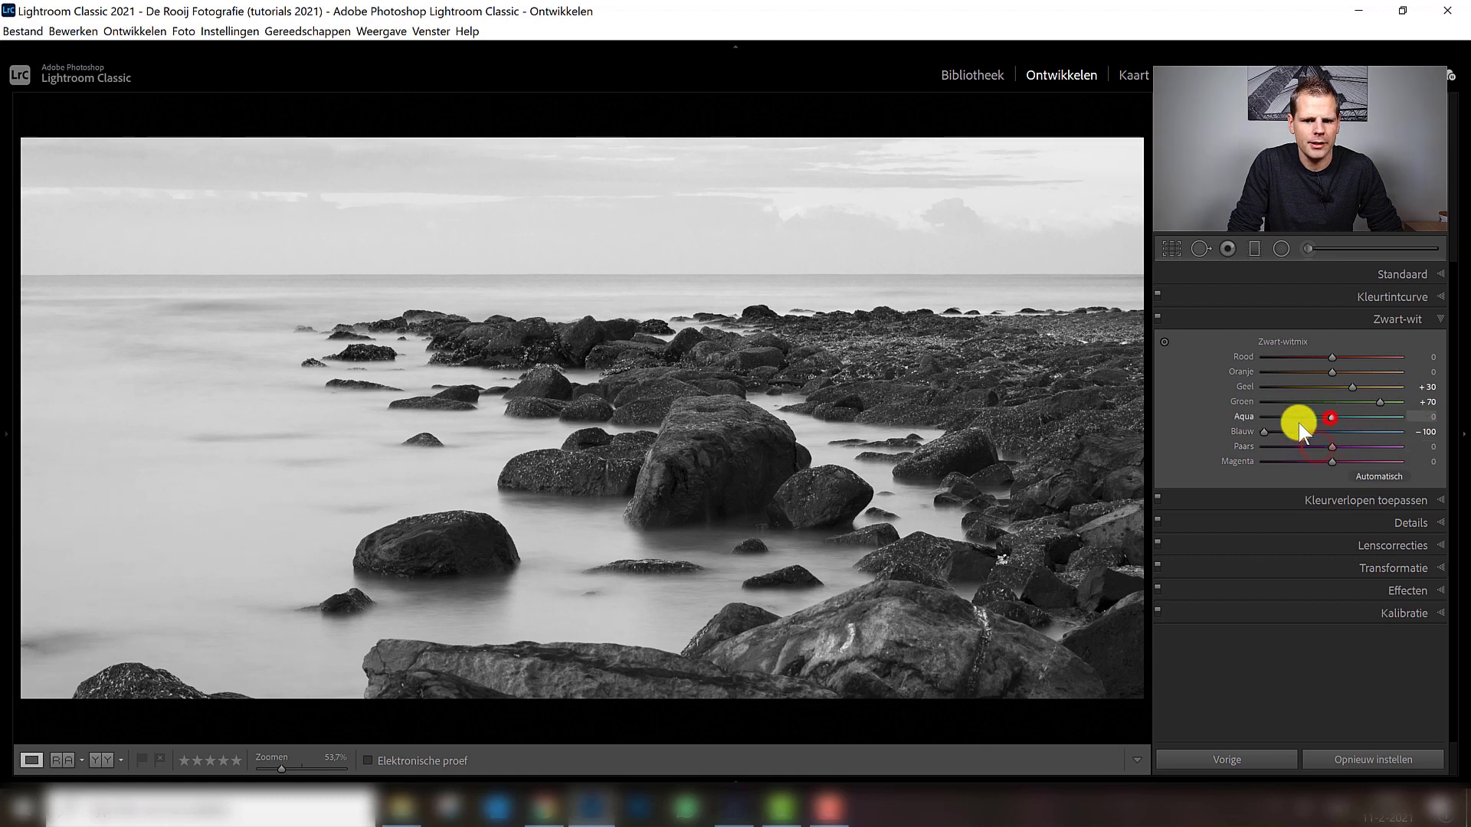
{"action": "left_click_drag", "start_coordinate": [1264, 433], "coordinate": [1261, 433]}
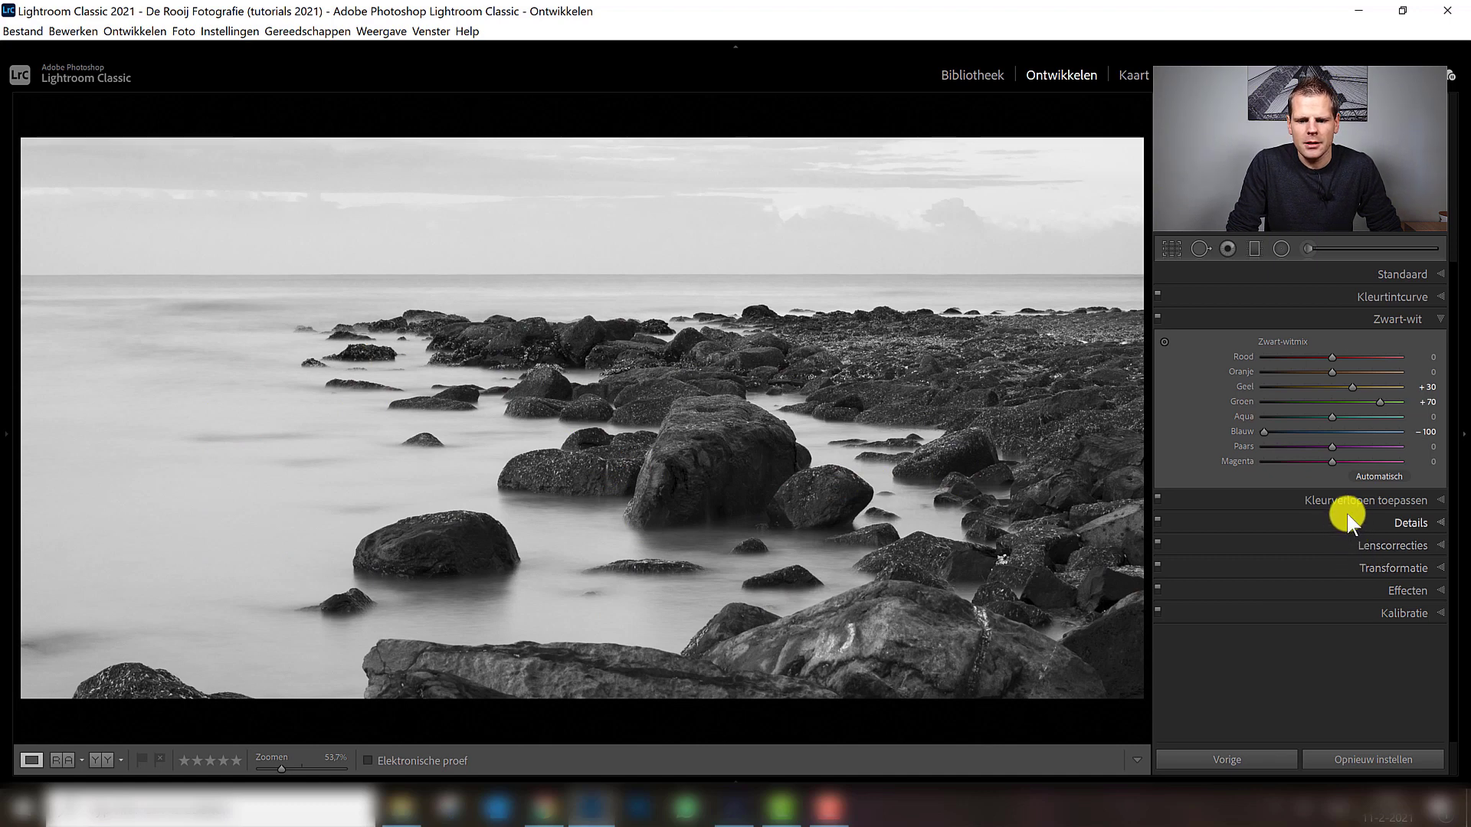
Inspect the rocks at 200% with sharpening left at amount 40, radius 1.0, detail 25
{"action": "left_click", "coordinate": [1366, 525]}
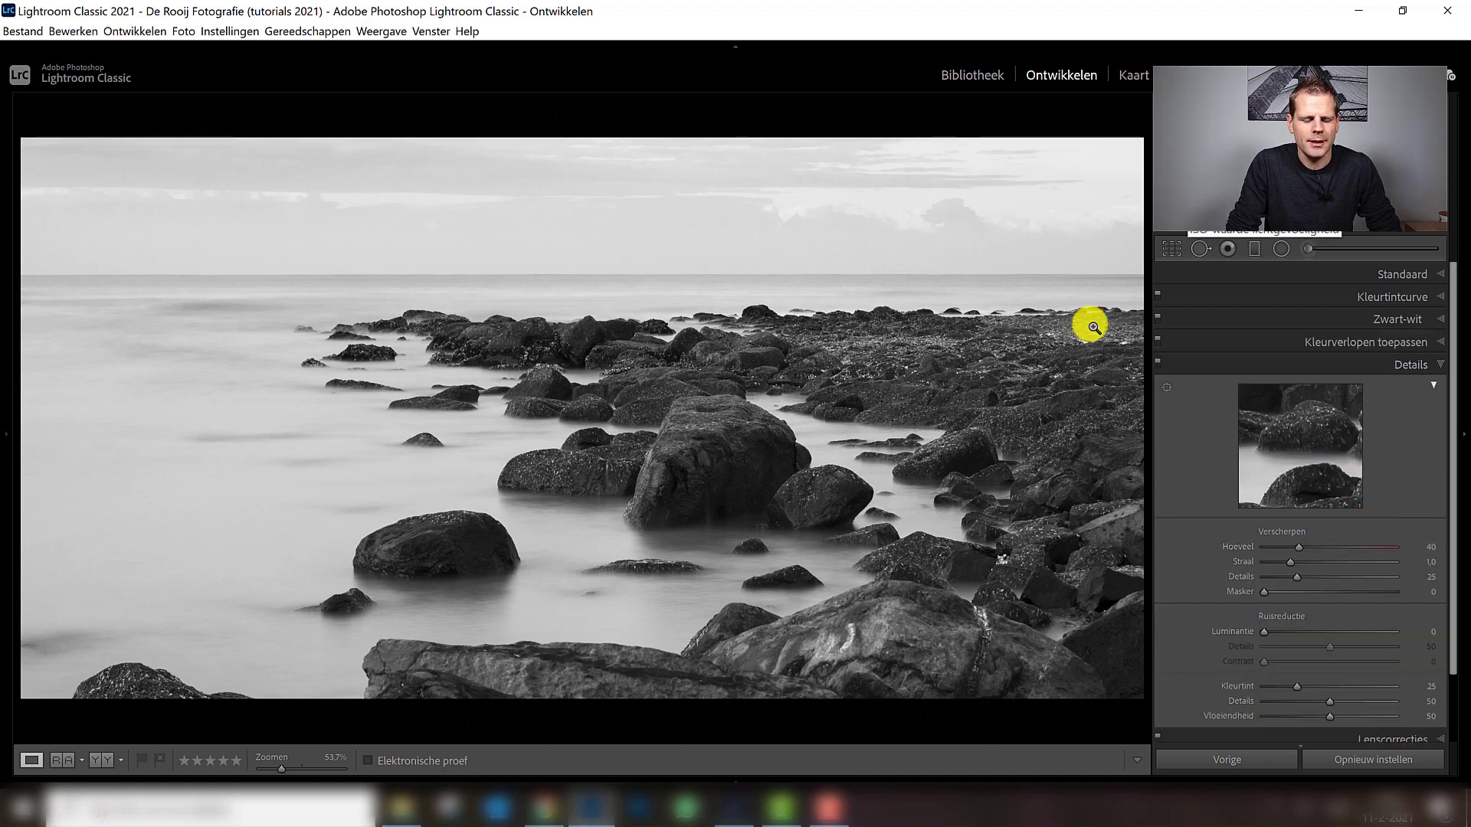
{"action": "left_click", "coordinate": [814, 536]}
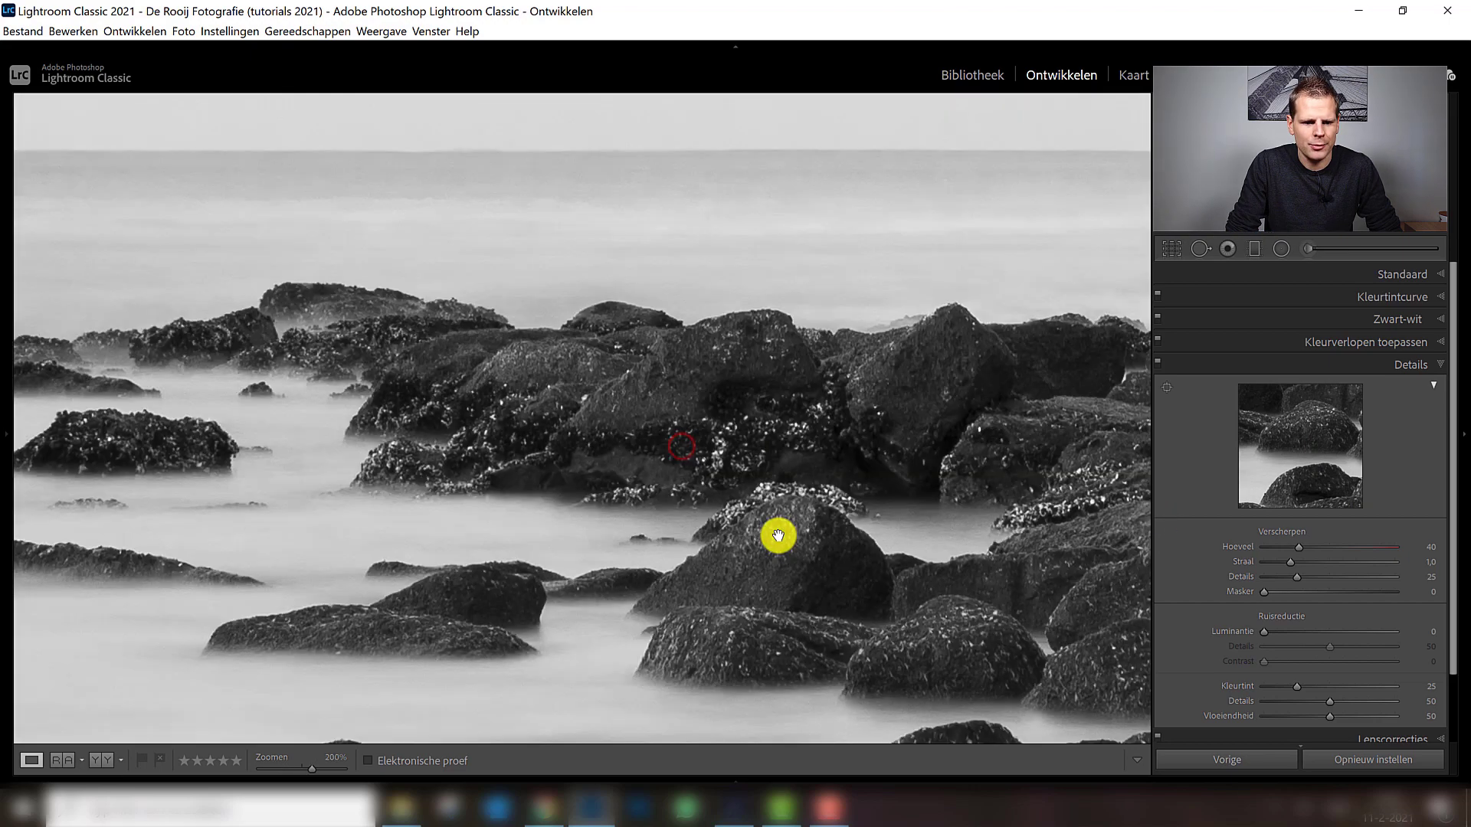
{"action": "left_click", "coordinate": [733, 565]}
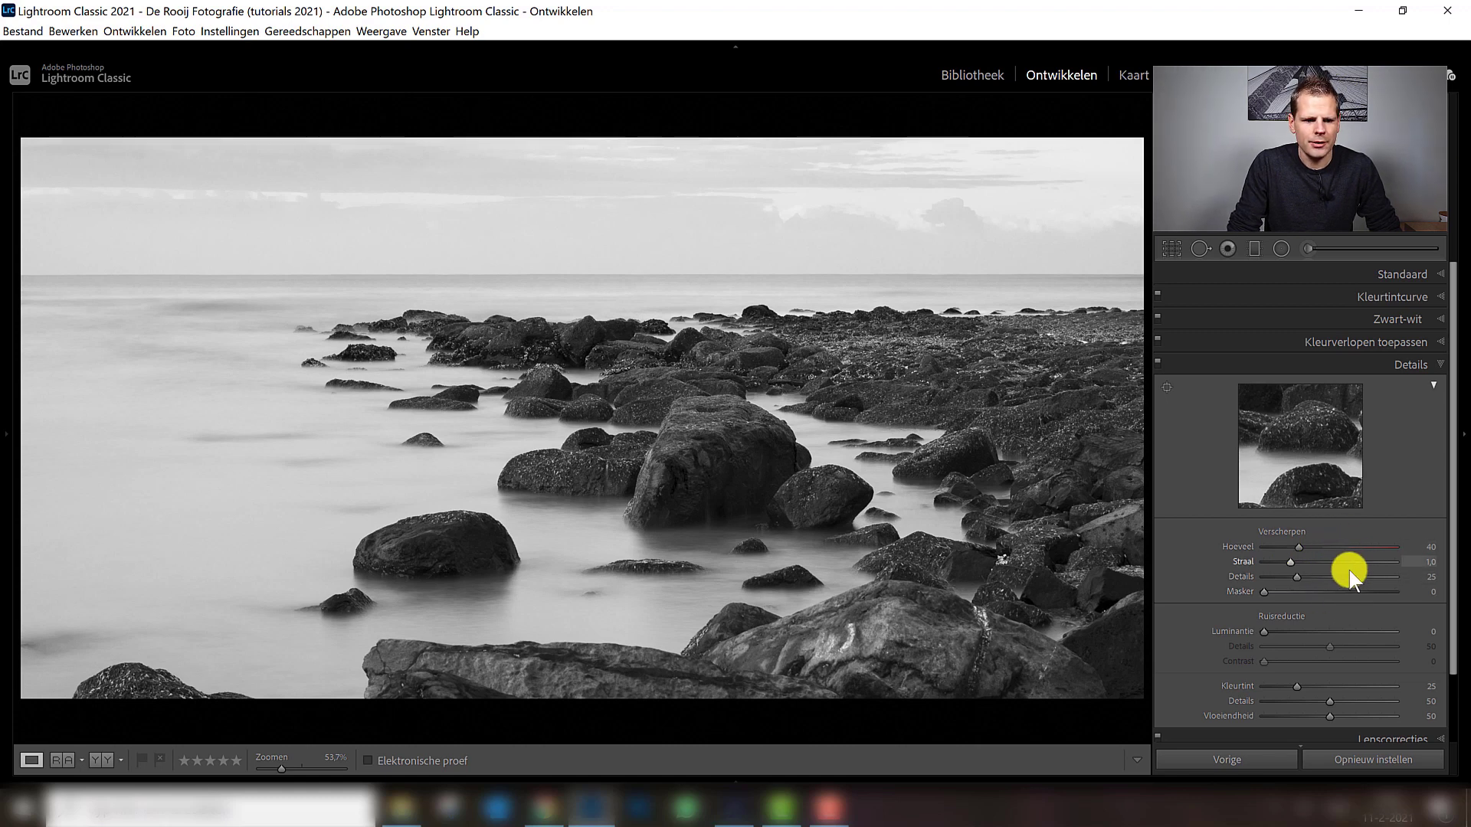
{"action": "left_click_drag", "start_coordinate": [1453, 573], "coordinate": [1449, 648]}
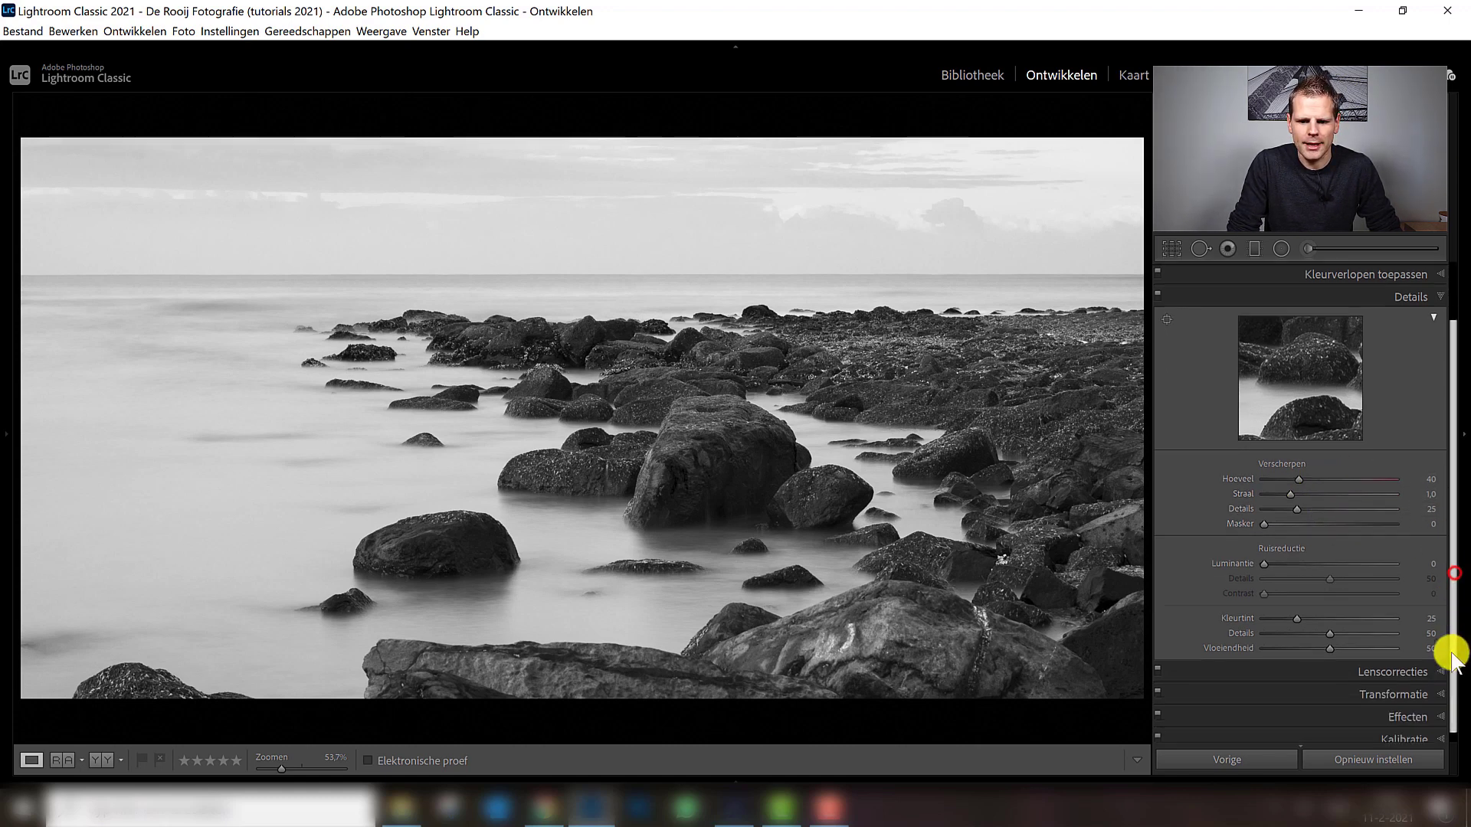
Add a post-crop vignette: amount -22, midpoint 60, roundness +10, feather 66, highlights 100
{"action": "left_click", "coordinate": [1371, 708]}
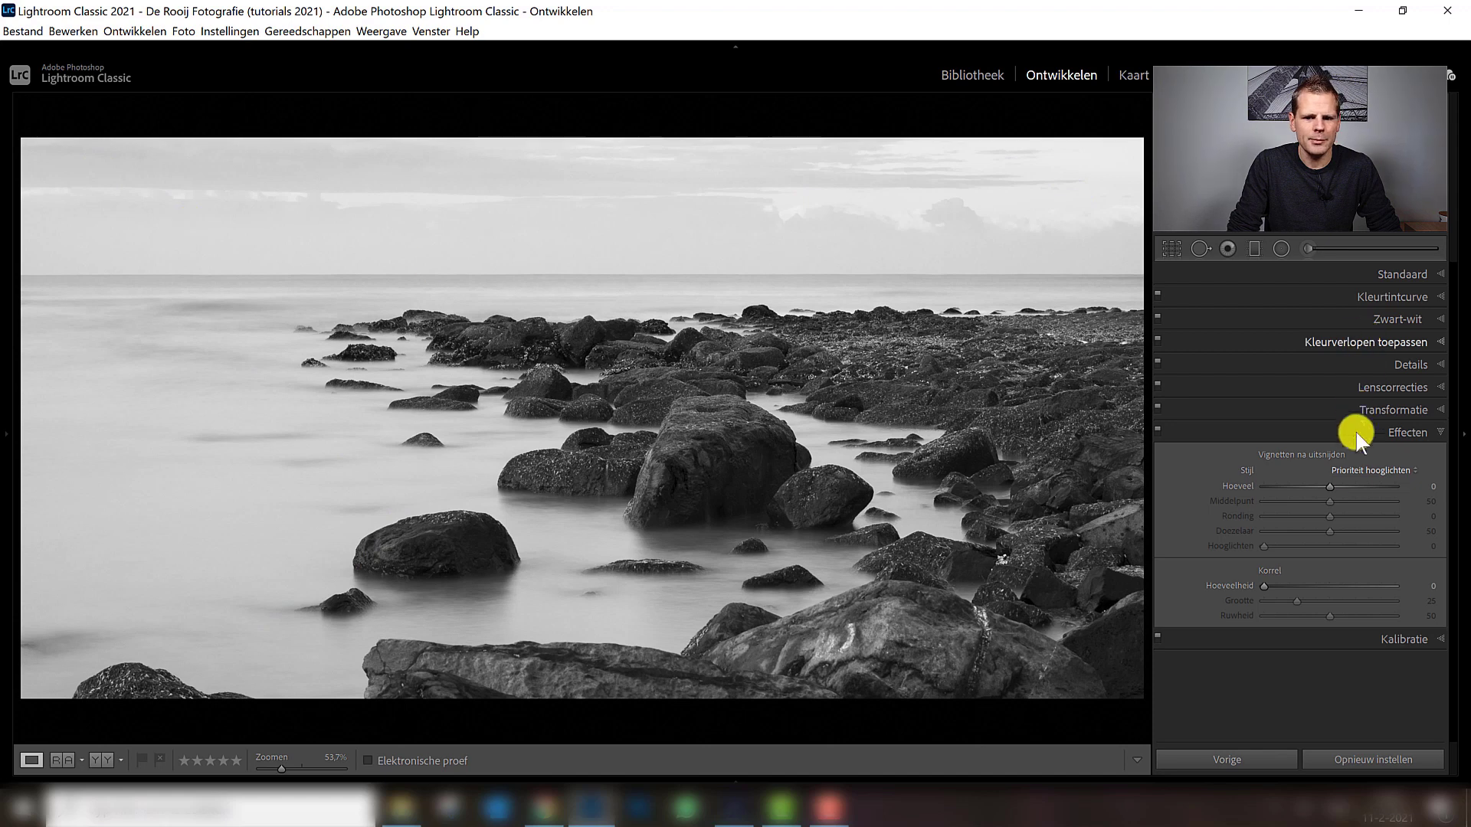
{"action": "left_click_drag", "start_coordinate": [1326, 488], "coordinate": [1310, 491]}
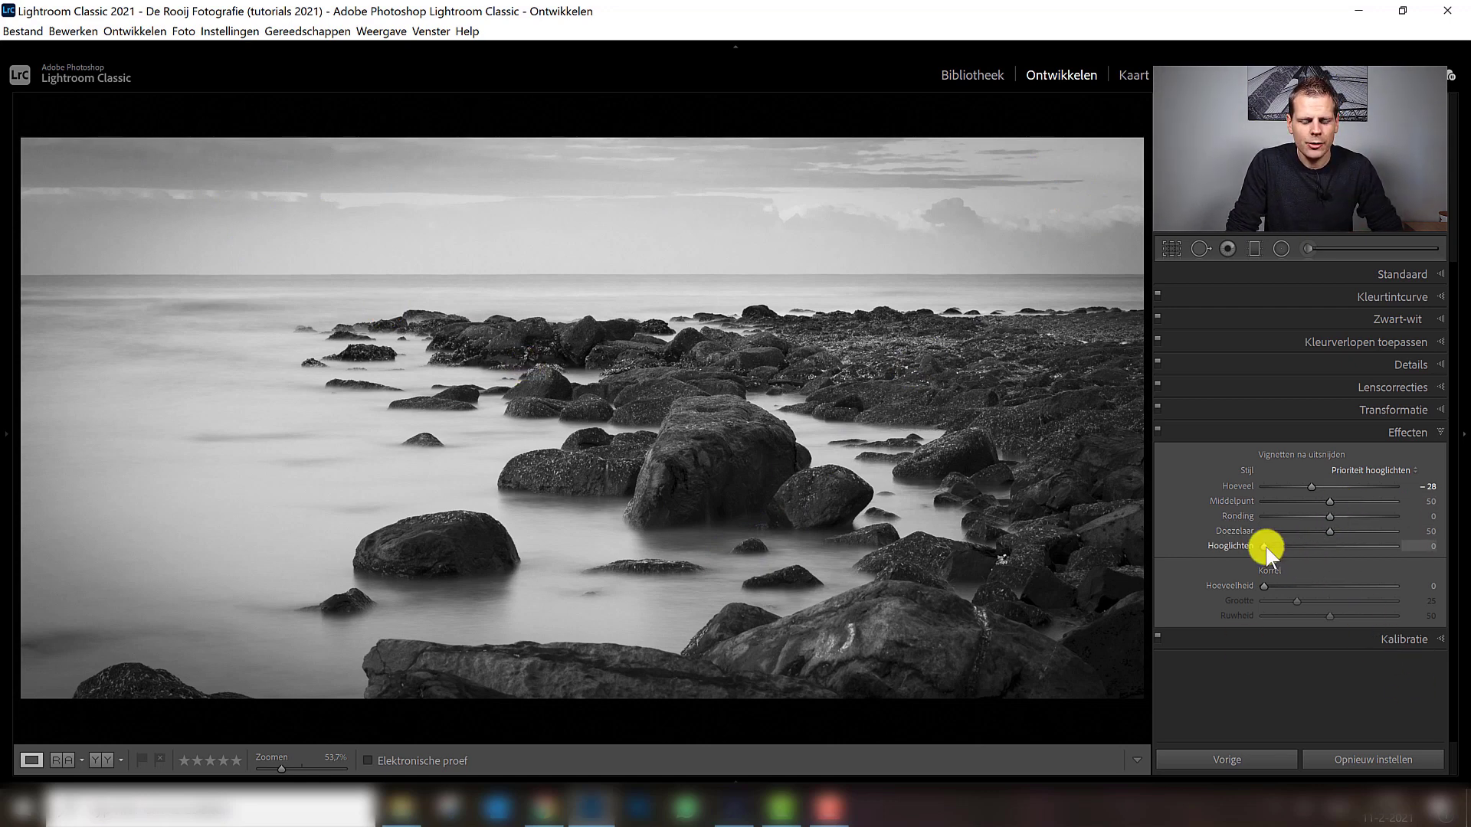
{"action": "mouse_move", "coordinate": [1262, 548]}
{"action": "left_mouse_down"}
{"action": "mouse_move", "coordinate": [1426, 553]}
{"action": "mouse_move", "coordinate": [1239, 543]}
{"action": "mouse_move", "coordinate": [1418, 548]}
{"action": "left_mouse_up"}
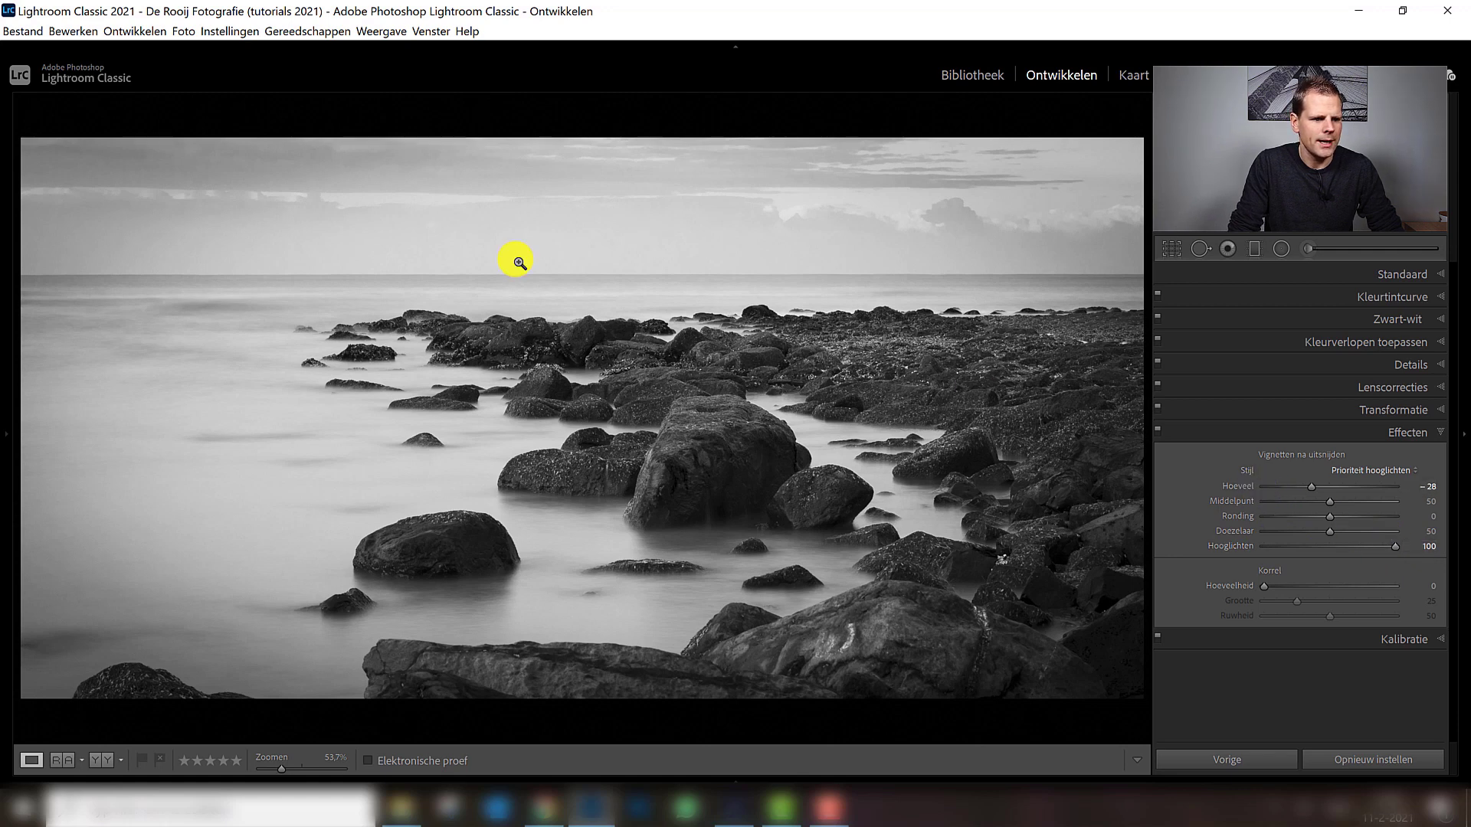
{"action": "mouse_move", "coordinate": [1311, 489]}
{"action": "left_mouse_down"}
{"action": "mouse_move", "coordinate": [1285, 504]}
{"action": "mouse_move", "coordinate": [1339, 502]}
{"action": "mouse_move", "coordinate": [1349, 544]}
{"action": "mouse_move", "coordinate": [1312, 518]}
{"action": "mouse_move", "coordinate": [1341, 516]}
{"action": "mouse_move", "coordinate": [1316, 534]}
{"action": "mouse_move", "coordinate": [1367, 533]}
{"action": "left_mouse_up"}
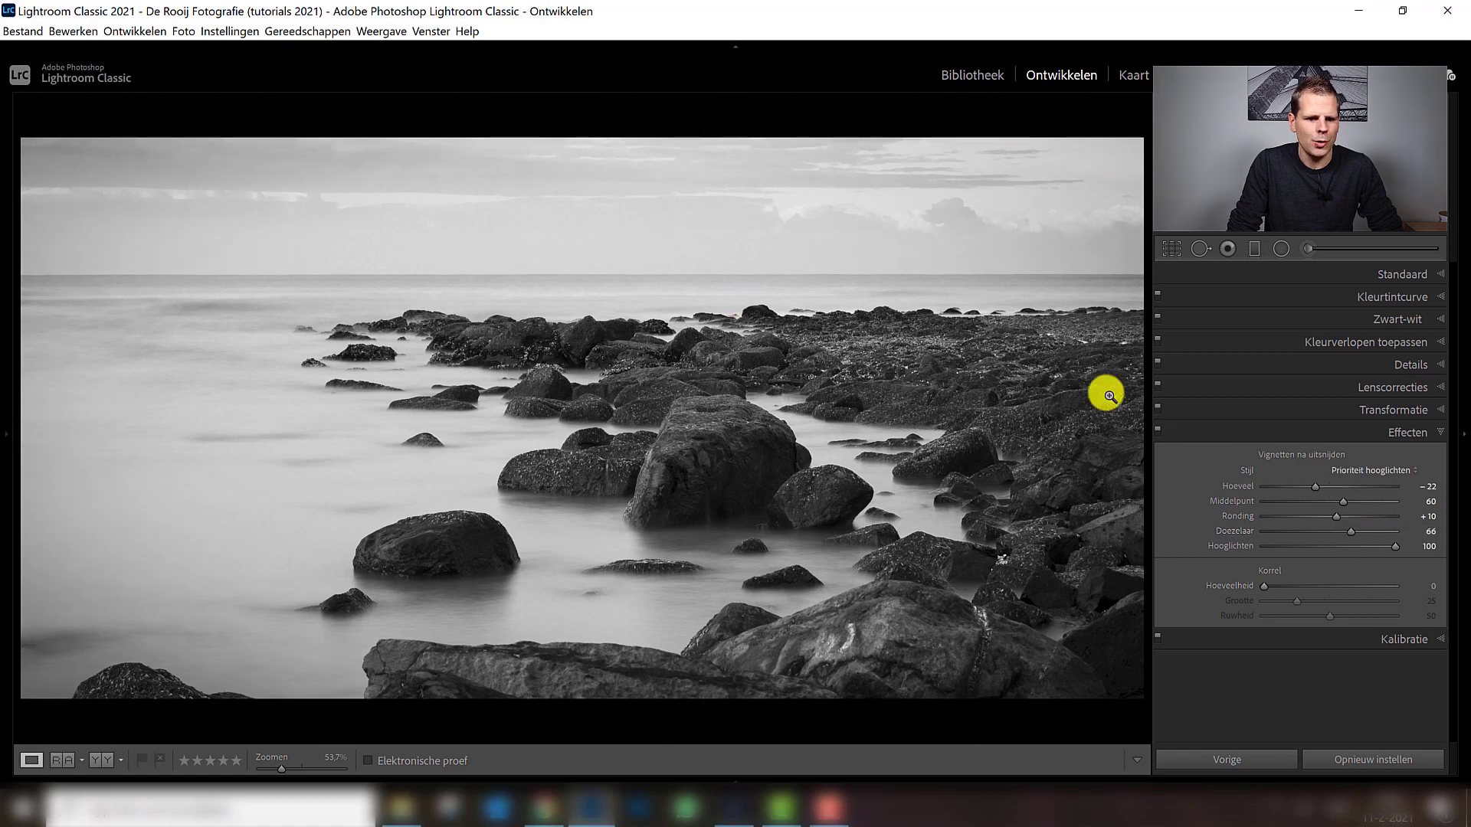
Toggle the Effects panel off and on to compare the vignette, leaving it enabled
{"action": "left_click", "coordinate": [1158, 432]}
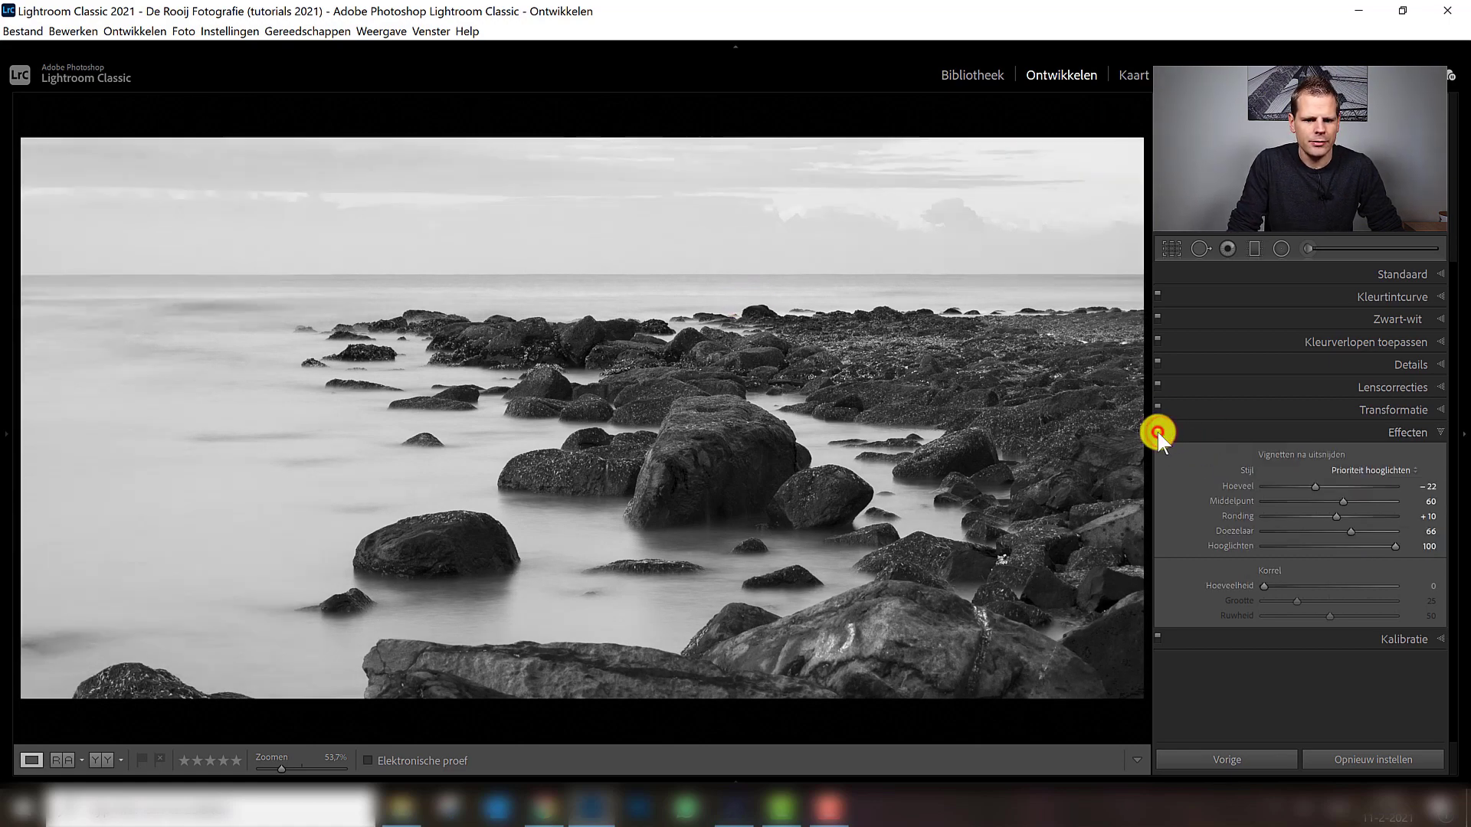
{"action": "left_click", "coordinate": [1157, 430]}
{"action": "left_click", "coordinate": [1156, 432]}
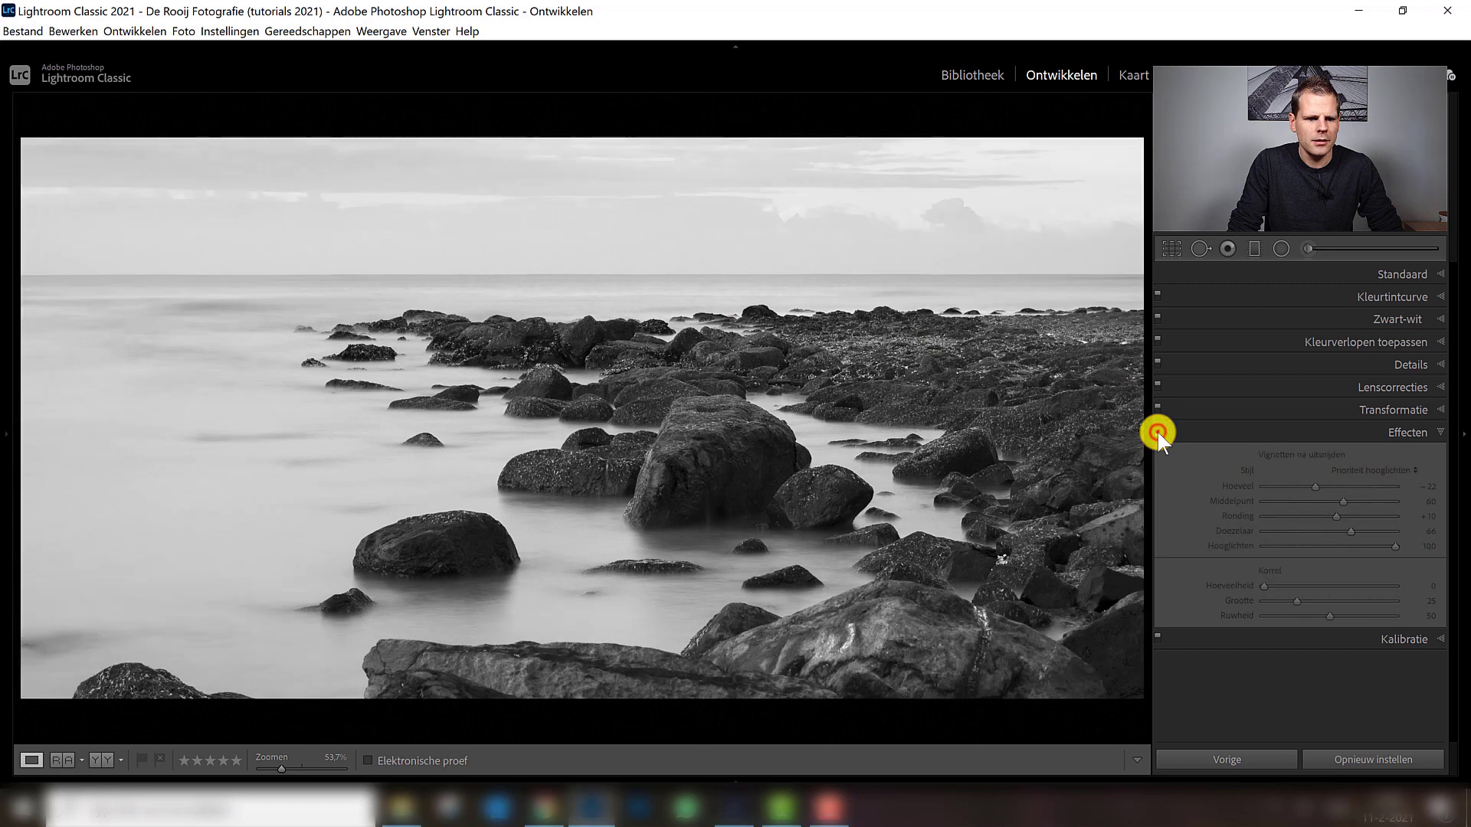
{"action": "left_click", "coordinate": [1157, 432]}
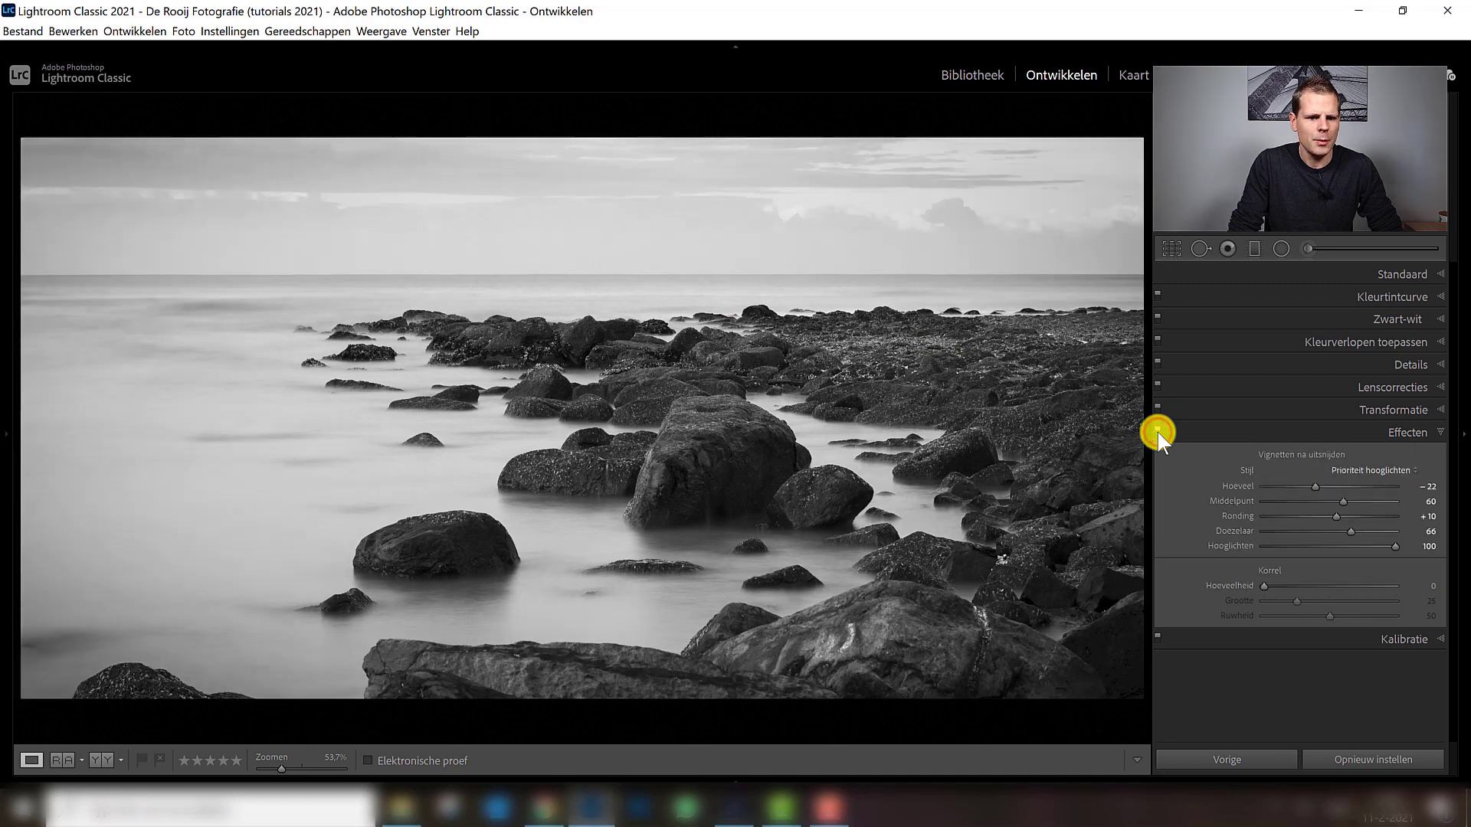
{"action": "left_click", "coordinate": [1157, 432]}
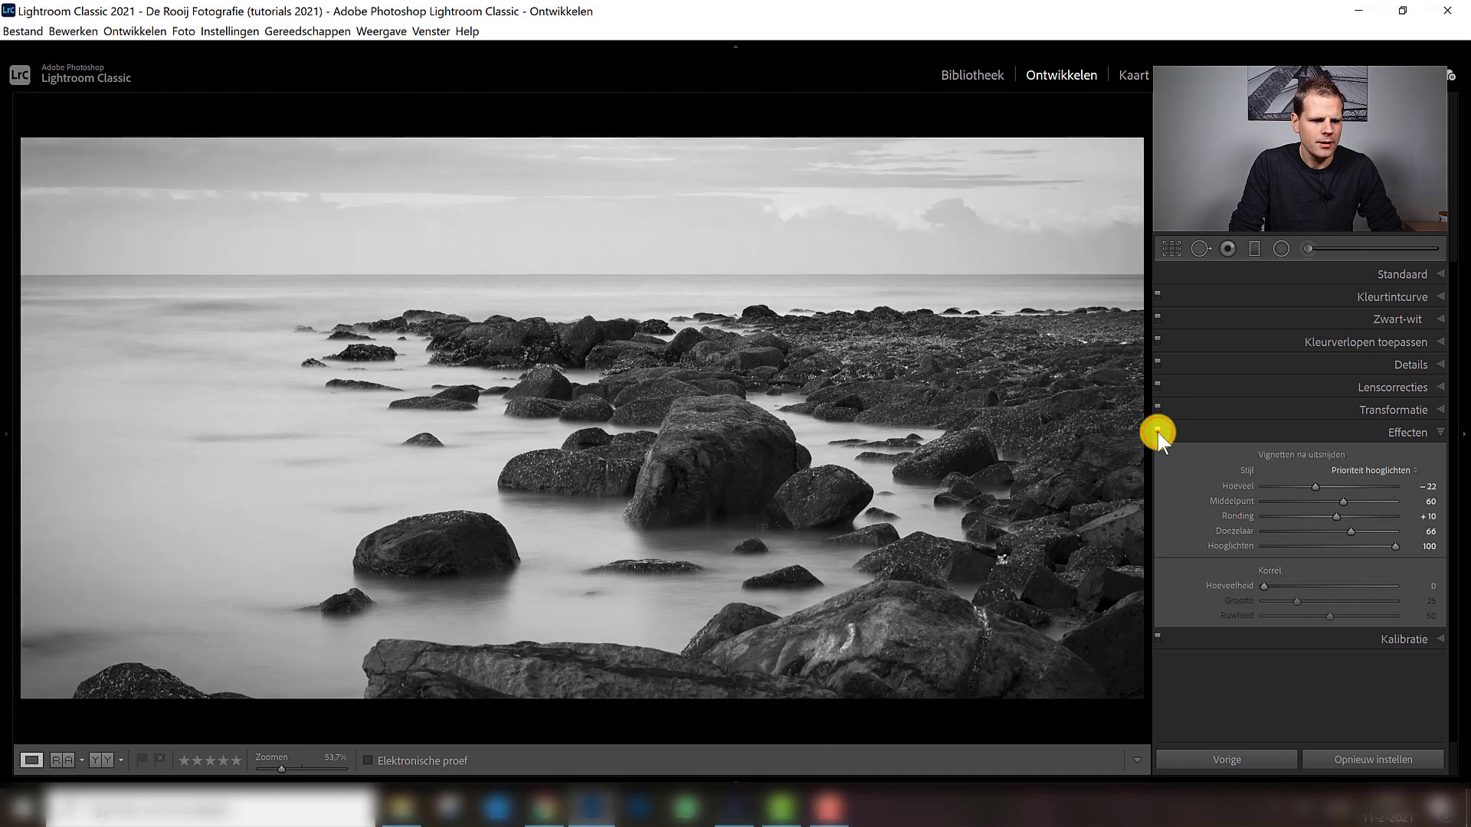
{"action": "left_click", "coordinate": [1157, 432]}
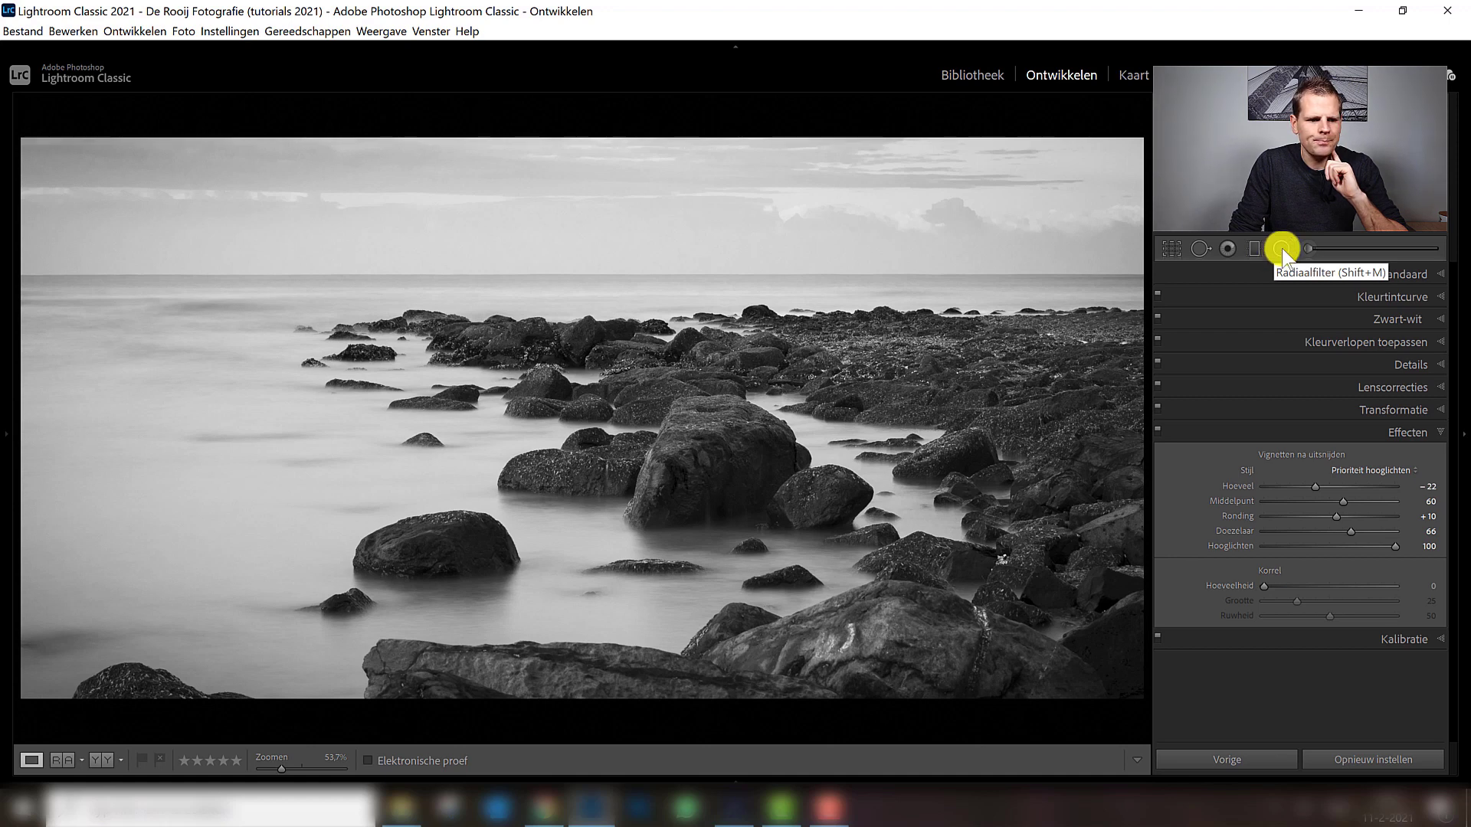
Set up an Adjustment Brush with highlights +46, whites +28, size 17 and flow 15
{"action": "left_click", "coordinate": [1332, 255]}
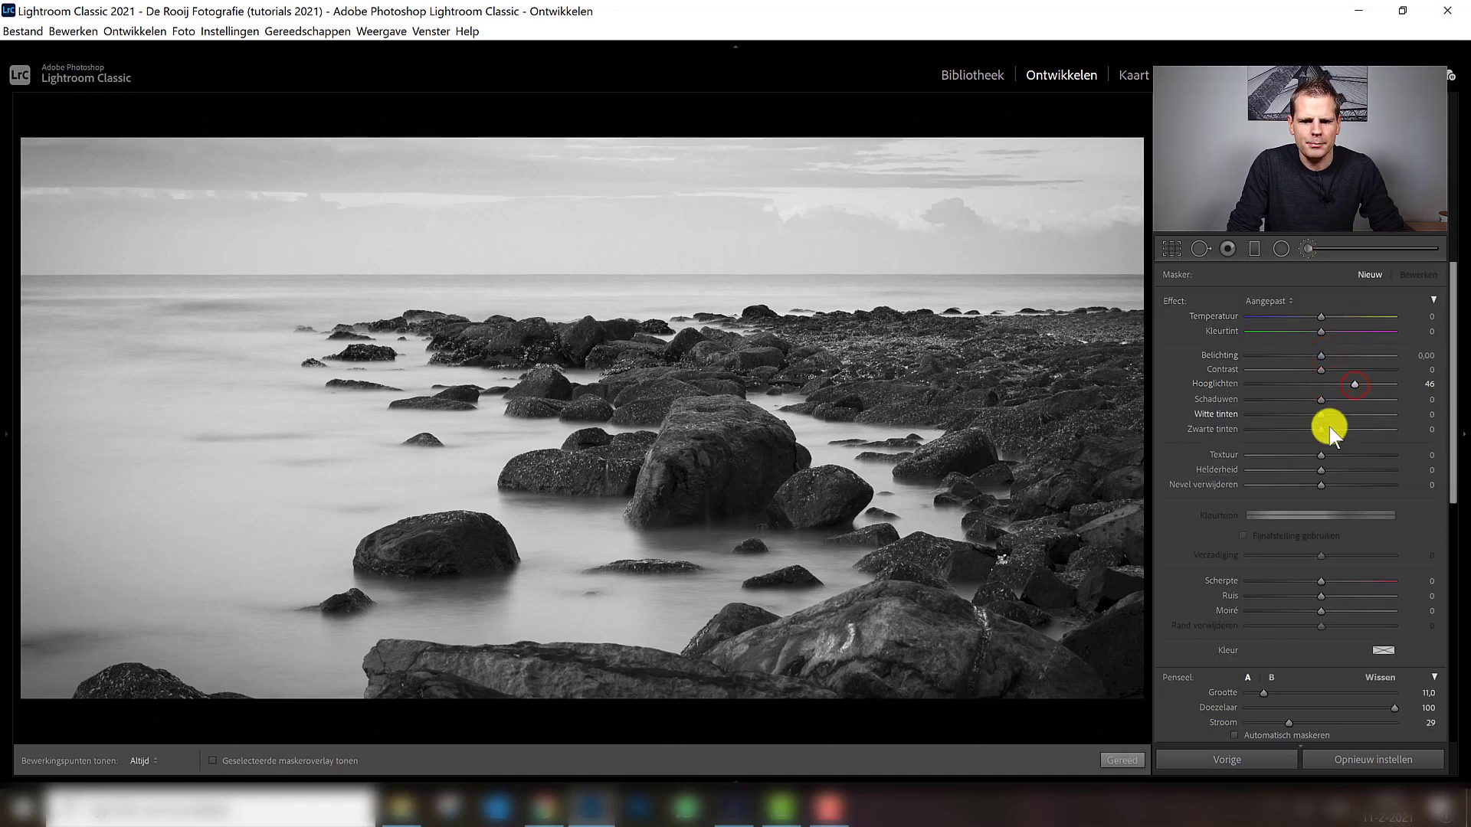
{"action": "left_click", "coordinate": [1341, 414]}
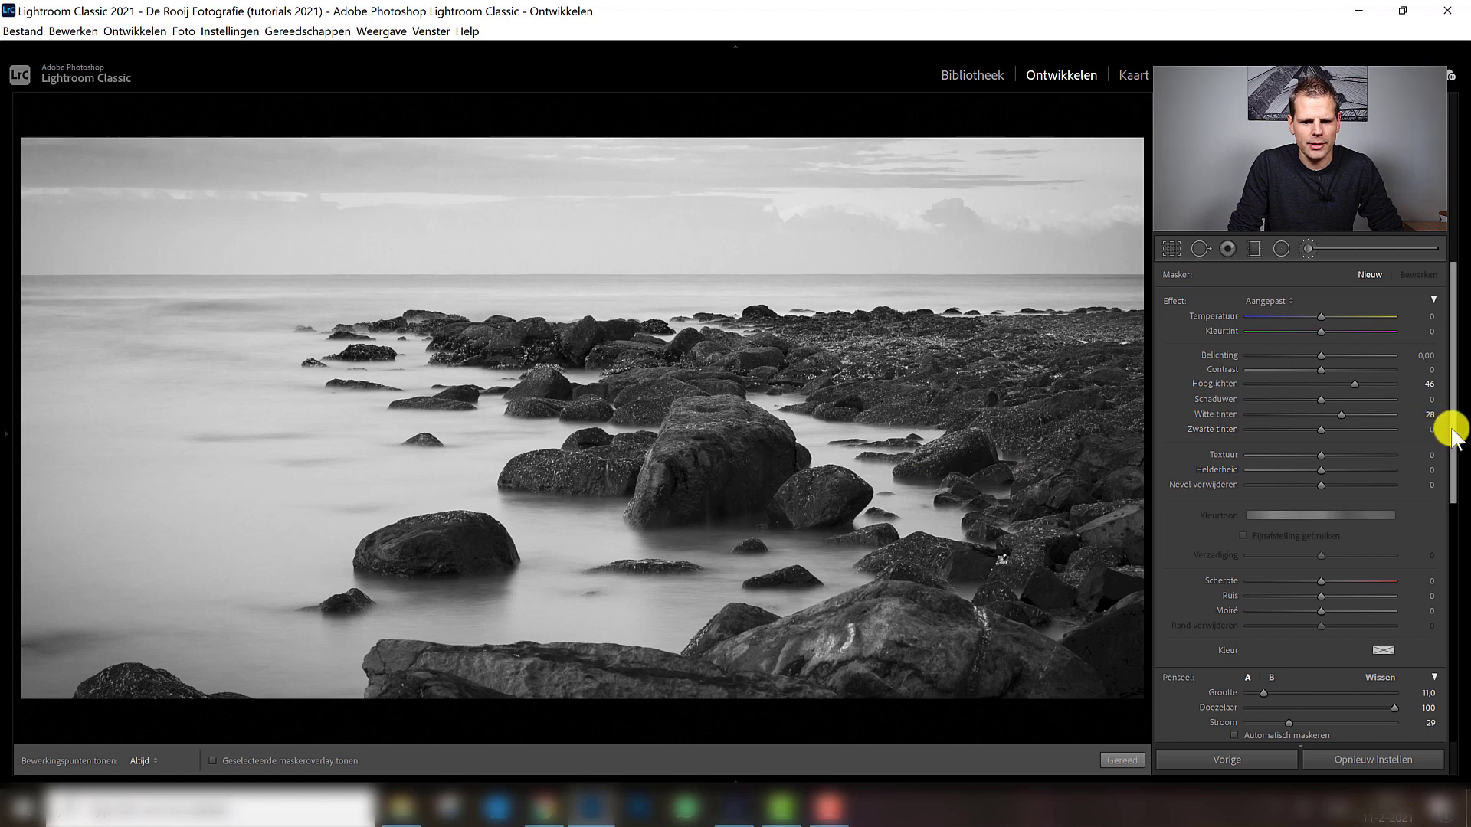
{"action": "left_click_drag", "start_coordinate": [1447, 436], "coordinate": [1448, 467]}
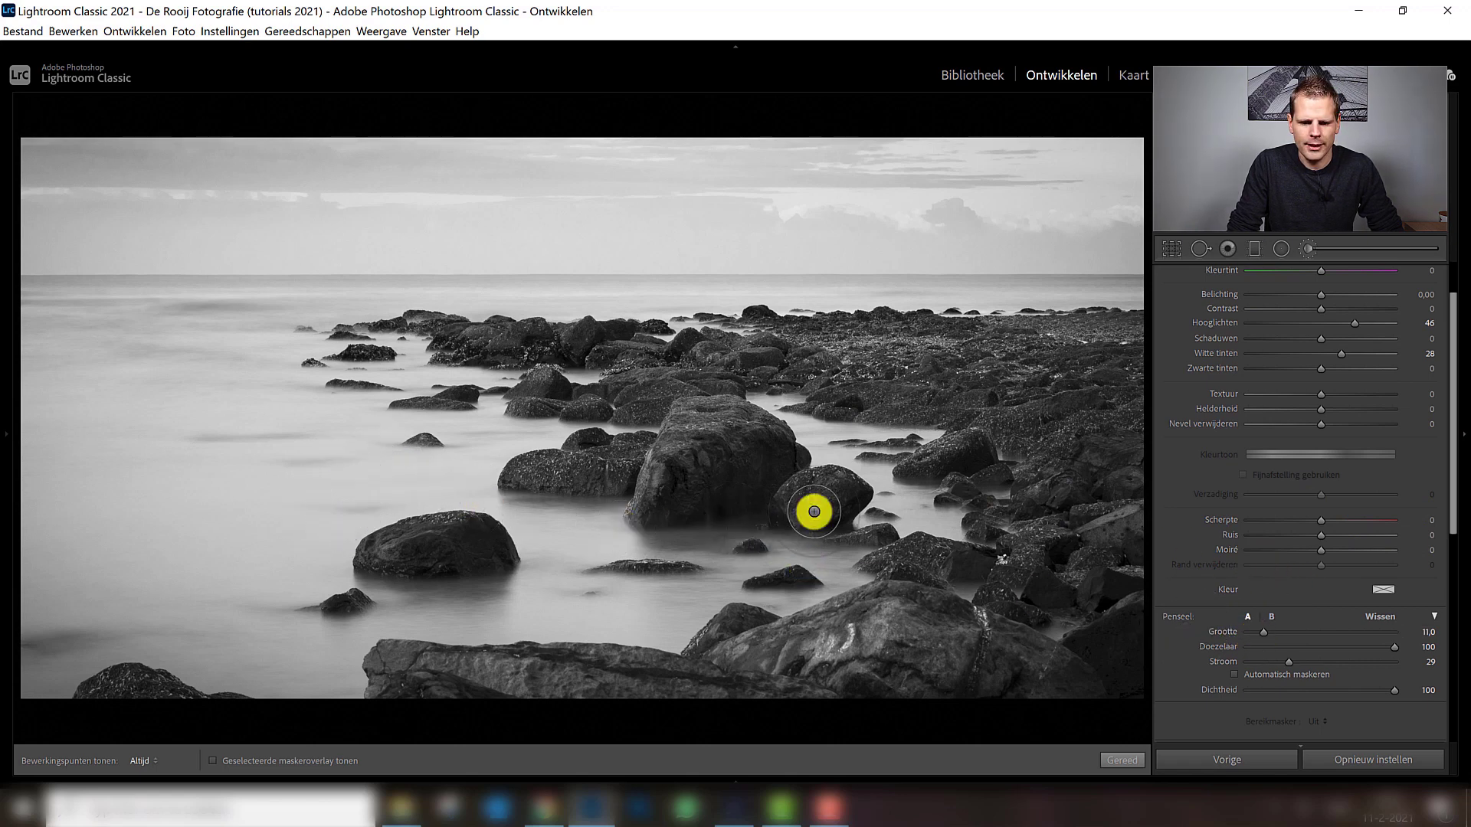
{"action": "scroll", "coordinate": [808, 514], "scroll_direction": "up", "scroll_amount": 1}
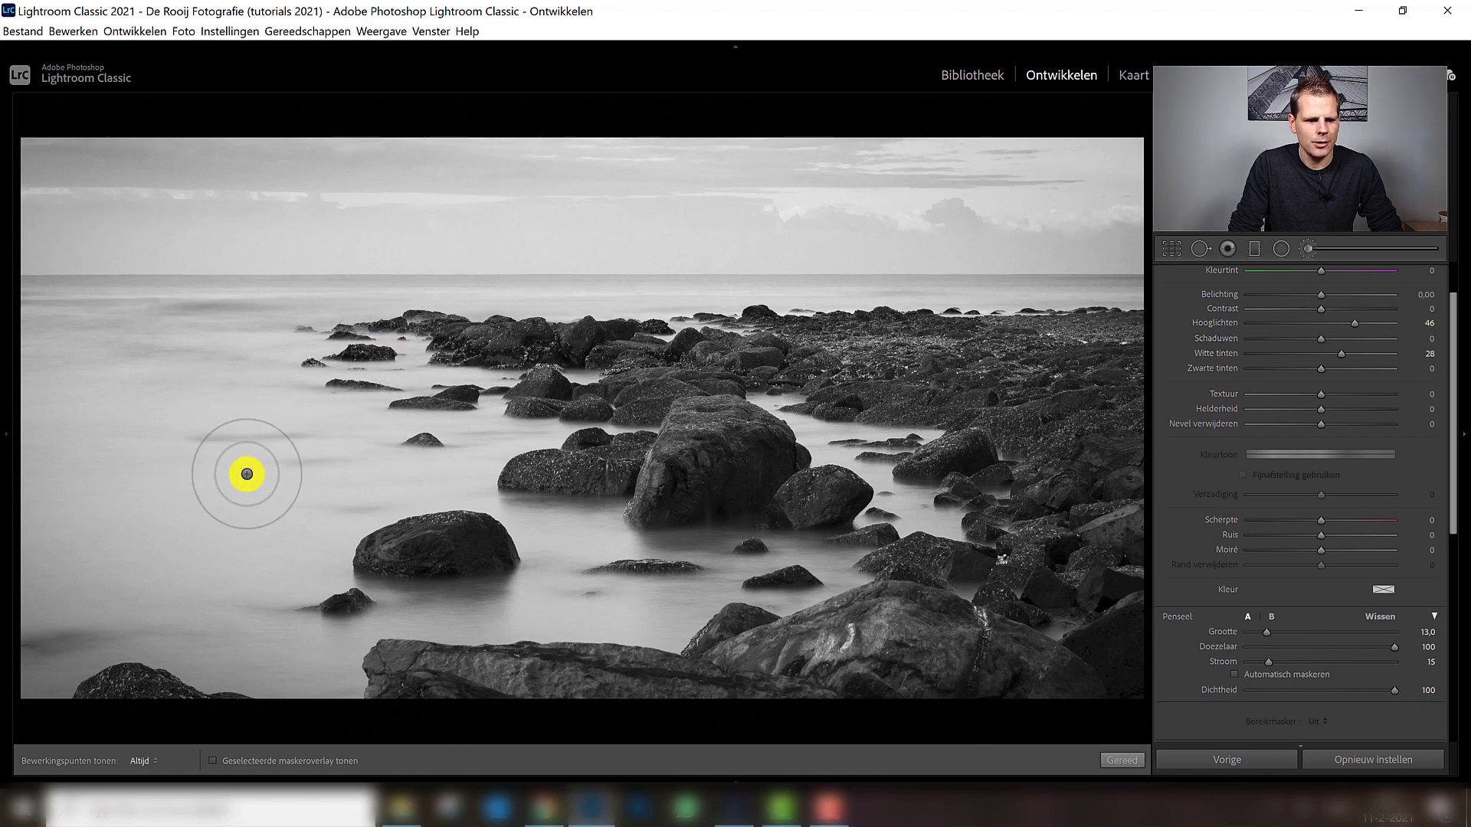
{"action": "scroll", "coordinate": [292, 520], "scroll_direction": "up", "scroll_amount": 2}
{"action": "scroll", "coordinate": [292, 520], "scroll_direction": "up", "scroll_amount": 2}
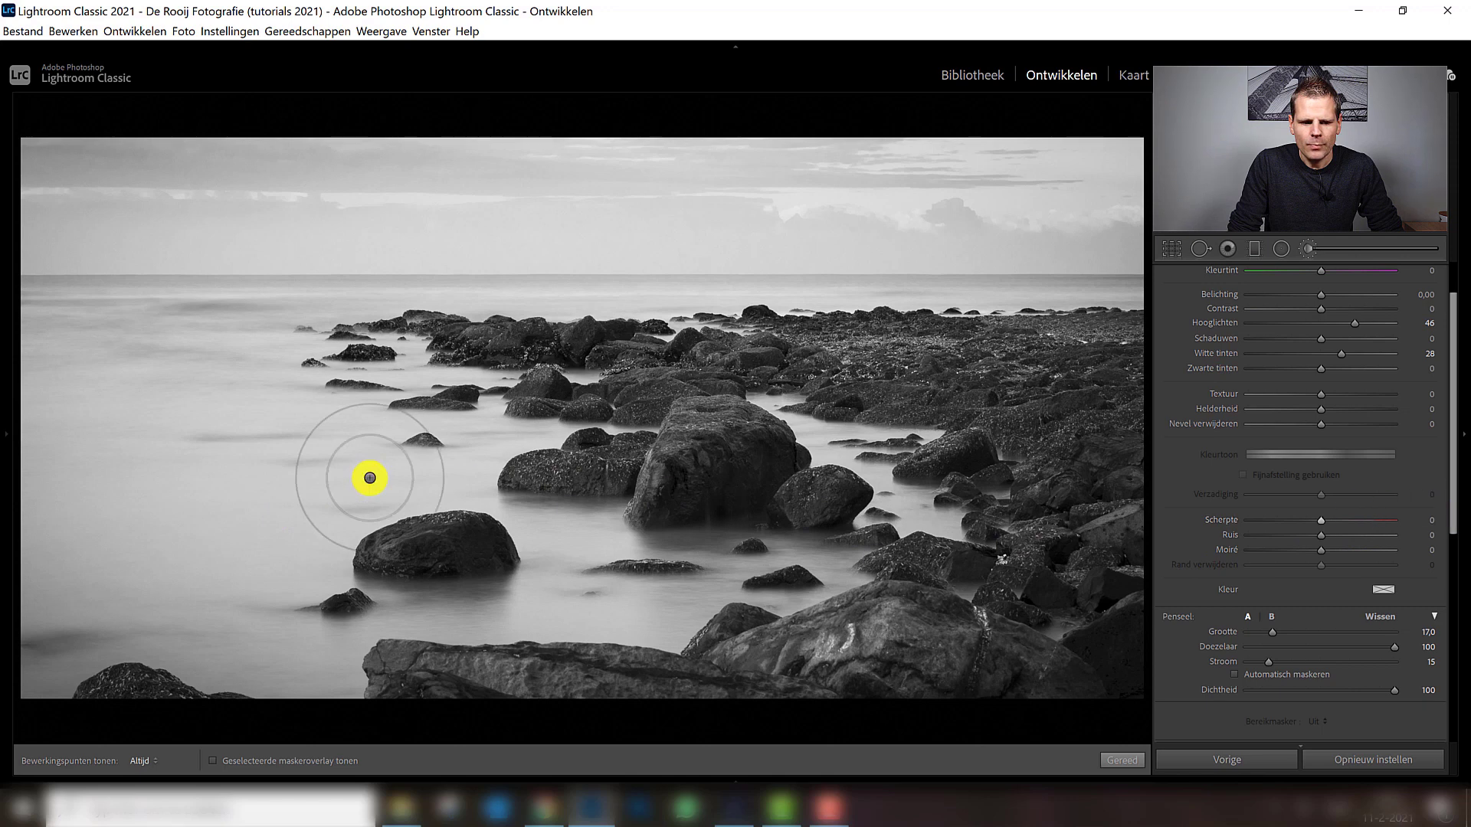
{"action": "key", "text": "h"}
Paint the brightening brush over the misty water left of and before the rocks
{"action": "mouse_move", "coordinate": [204, 418]}
{"action": "left_mouse_down"}
{"action": "mouse_move", "coordinate": [249, 483]}
{"action": "mouse_move", "coordinate": [497, 509]}
{"action": "mouse_move", "coordinate": [607, 548]}
{"action": "mouse_move", "coordinate": [470, 598]}
{"action": "mouse_move", "coordinate": [352, 614]}
{"action": "mouse_move", "coordinate": [664, 614]}
{"action": "mouse_move", "coordinate": [700, 568]}
{"action": "mouse_move", "coordinate": [840, 558]}
{"action": "mouse_move", "coordinate": [918, 506]}
{"action": "mouse_move", "coordinate": [779, 421]}
{"action": "mouse_move", "coordinate": [921, 487]}
{"action": "mouse_move", "coordinate": [825, 516]}
{"action": "mouse_move", "coordinate": [768, 578]}
{"action": "mouse_move", "coordinate": [640, 618]}
{"action": "mouse_move", "coordinate": [508, 602]}
{"action": "mouse_move", "coordinate": [590, 554]}
{"action": "mouse_move", "coordinate": [526, 528]}
{"action": "left_mouse_up"}
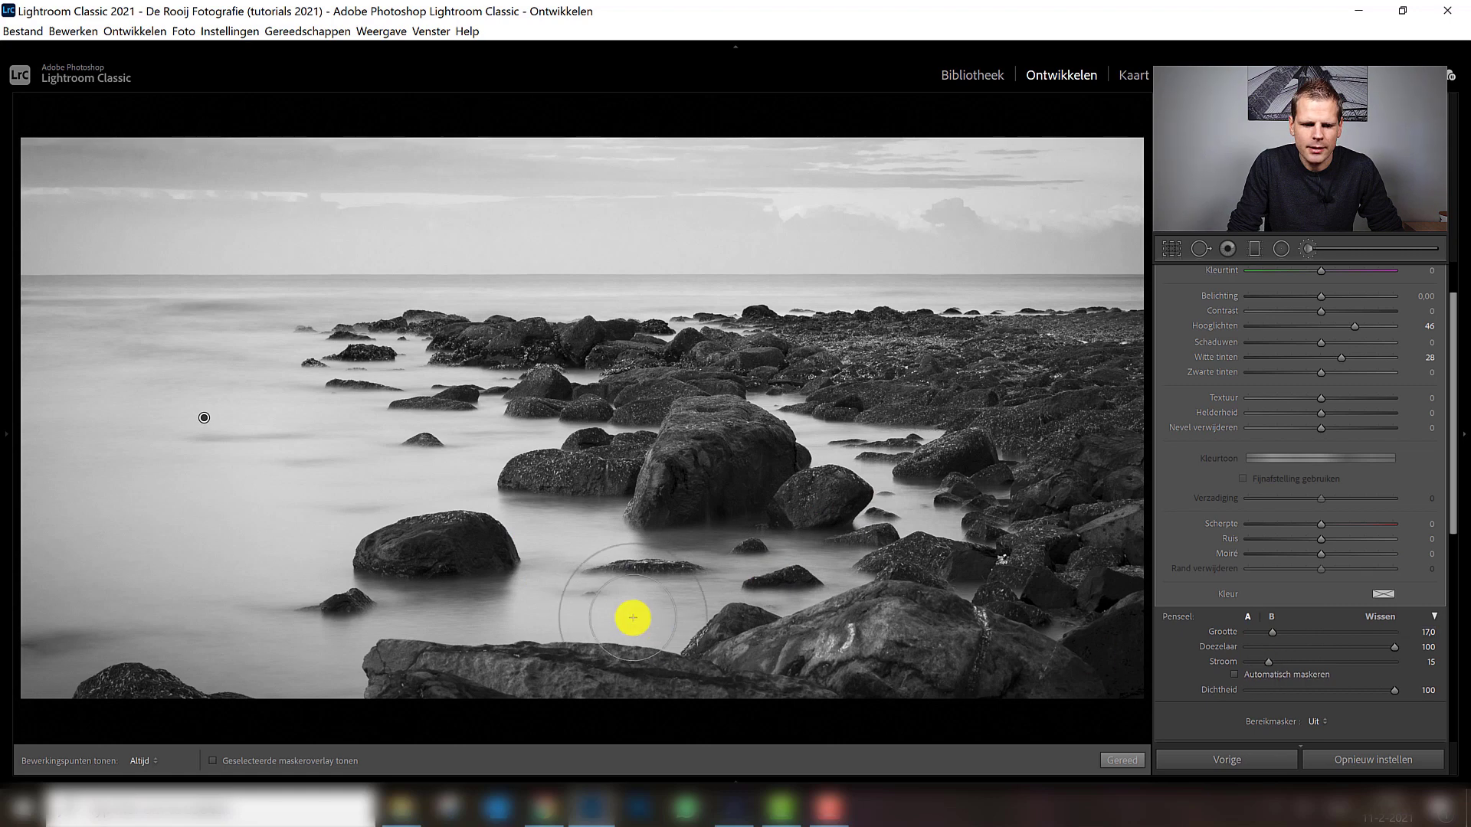
{"action": "mouse_move", "coordinate": [630, 613]}
{"action": "left_mouse_down"}
{"action": "mouse_move", "coordinate": [519, 600]}
{"action": "mouse_move", "coordinate": [486, 614]}
{"action": "mouse_move", "coordinate": [509, 613]}
{"action": "mouse_move", "coordinate": [237, 634]}
{"action": "mouse_move", "coordinate": [236, 536]}
{"action": "mouse_move", "coordinate": [1264, 536]}
{"action": "mouse_move", "coordinate": [1270, 577]}
{"action": "left_mouse_up"}
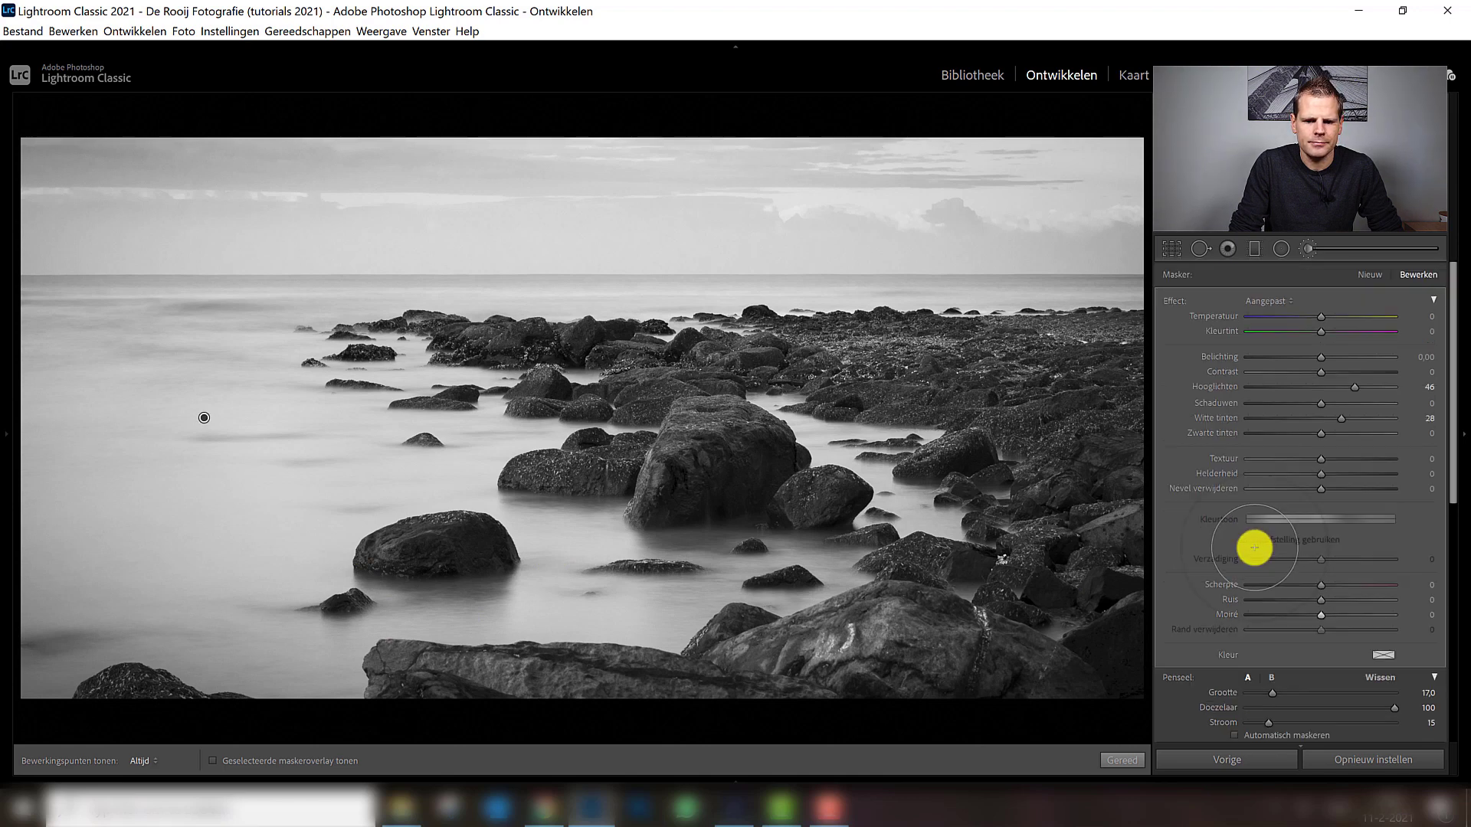
{"action": "scroll", "coordinate": [1256, 551], "scroll_direction": "down", "scroll_amount": 3}
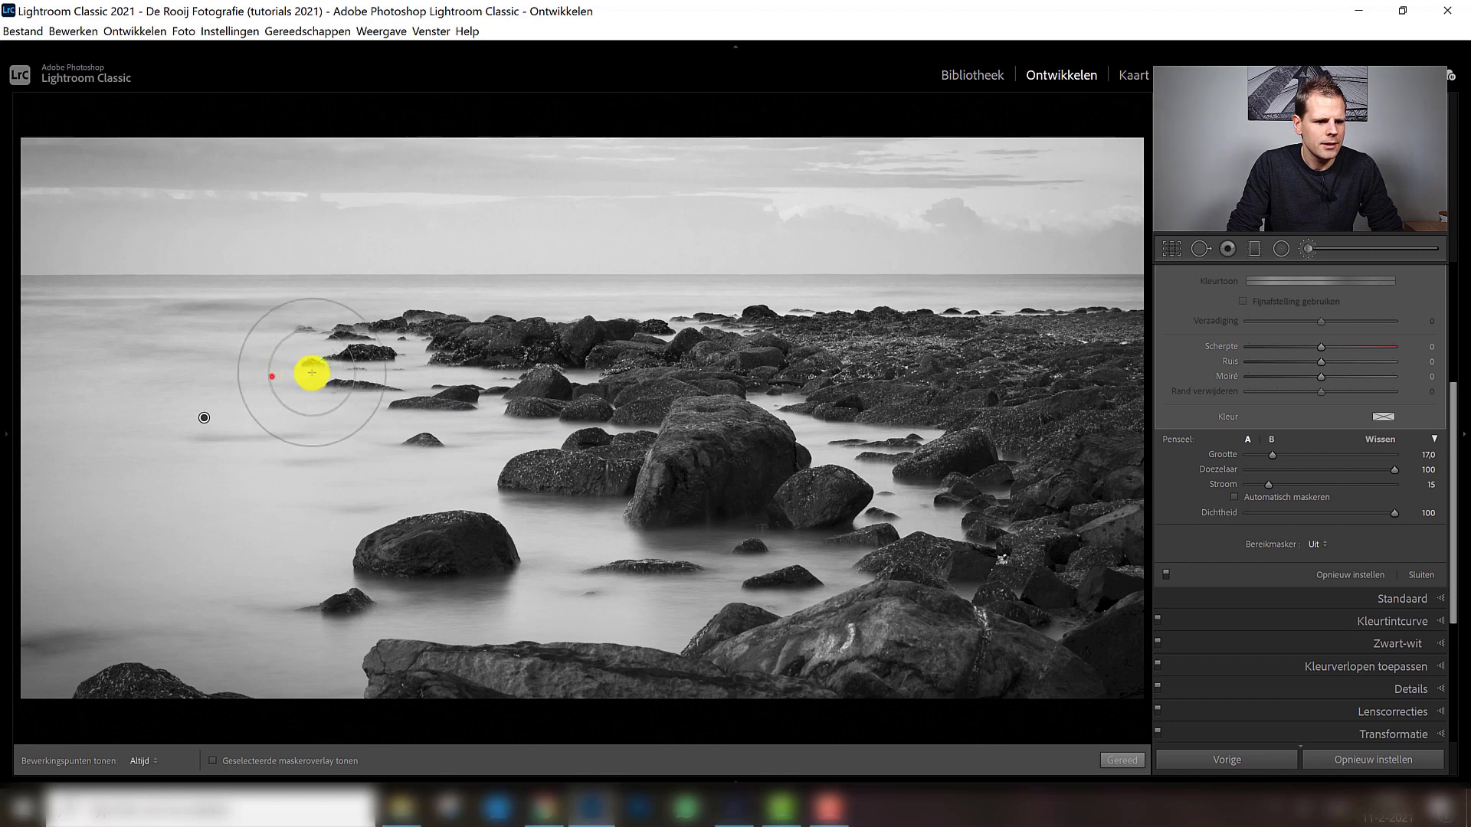
Extend the brightening brush across the water near the distant rocks and check it with the mask overlay
{"action": "left_click_drag", "start_coordinate": [312, 373], "coordinate": [496, 373]}
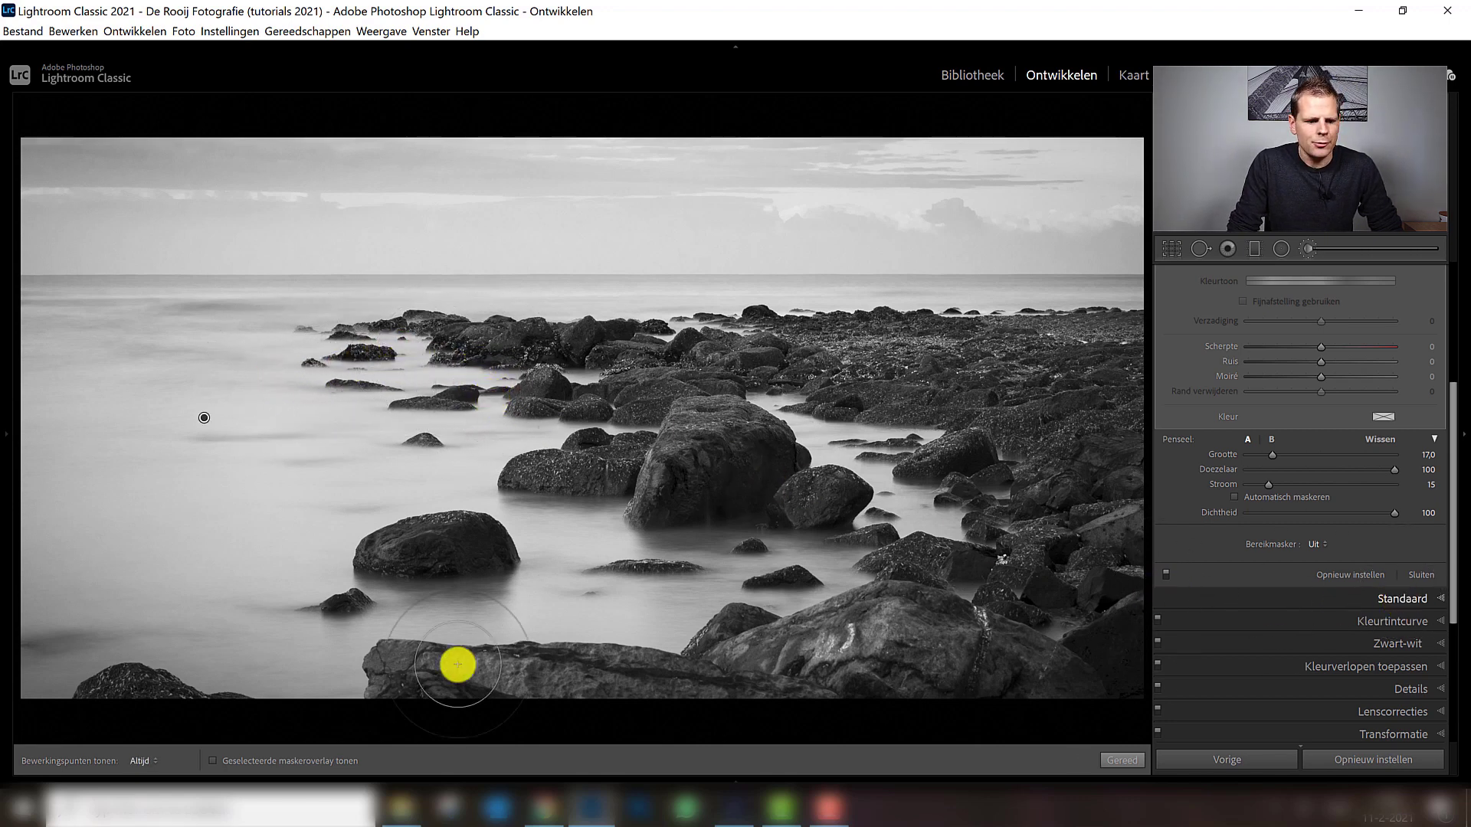
{"action": "left_click", "coordinate": [281, 761]}
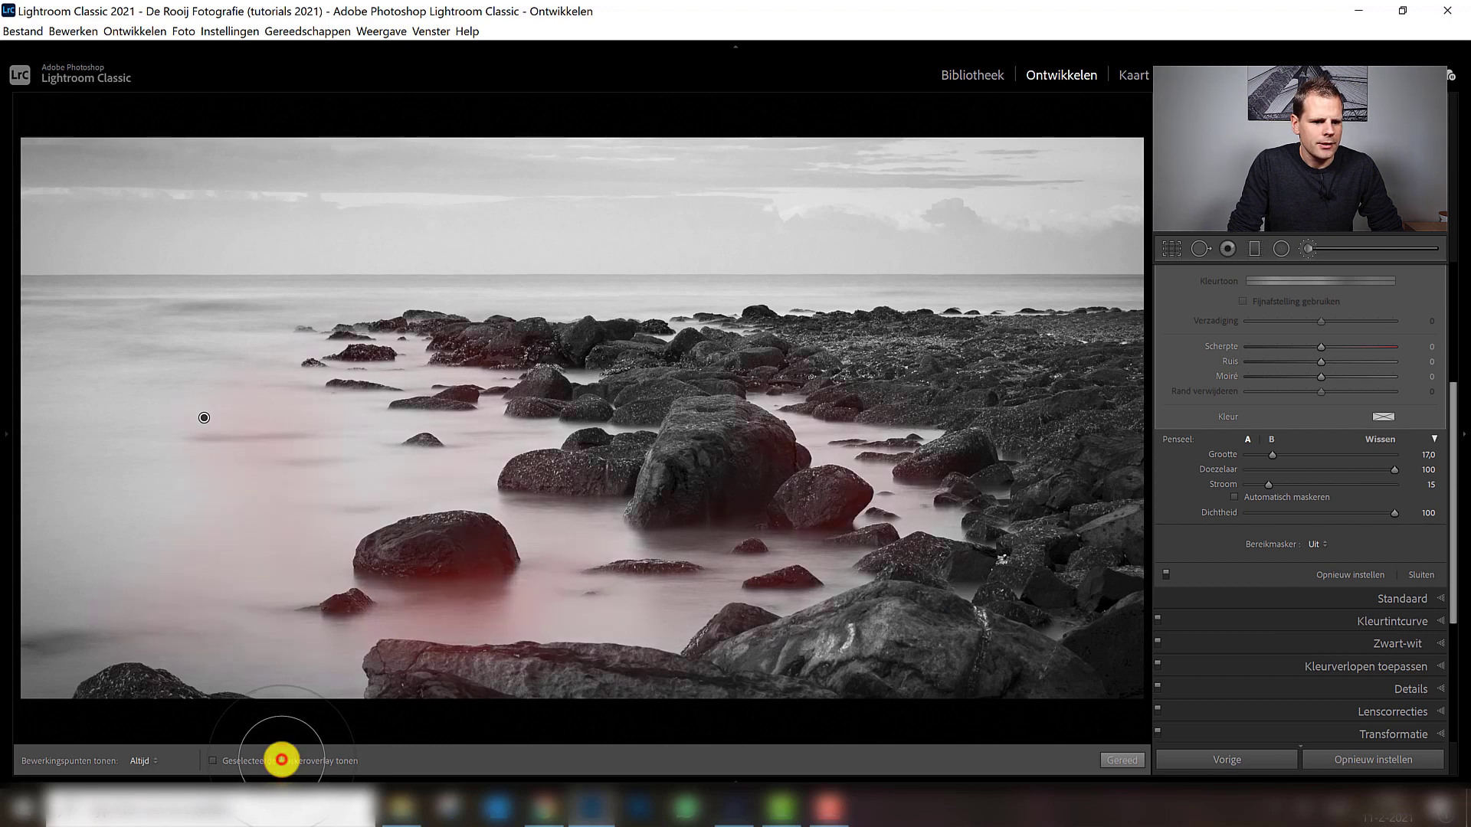
{"action": "left_click", "coordinate": [281, 761]}
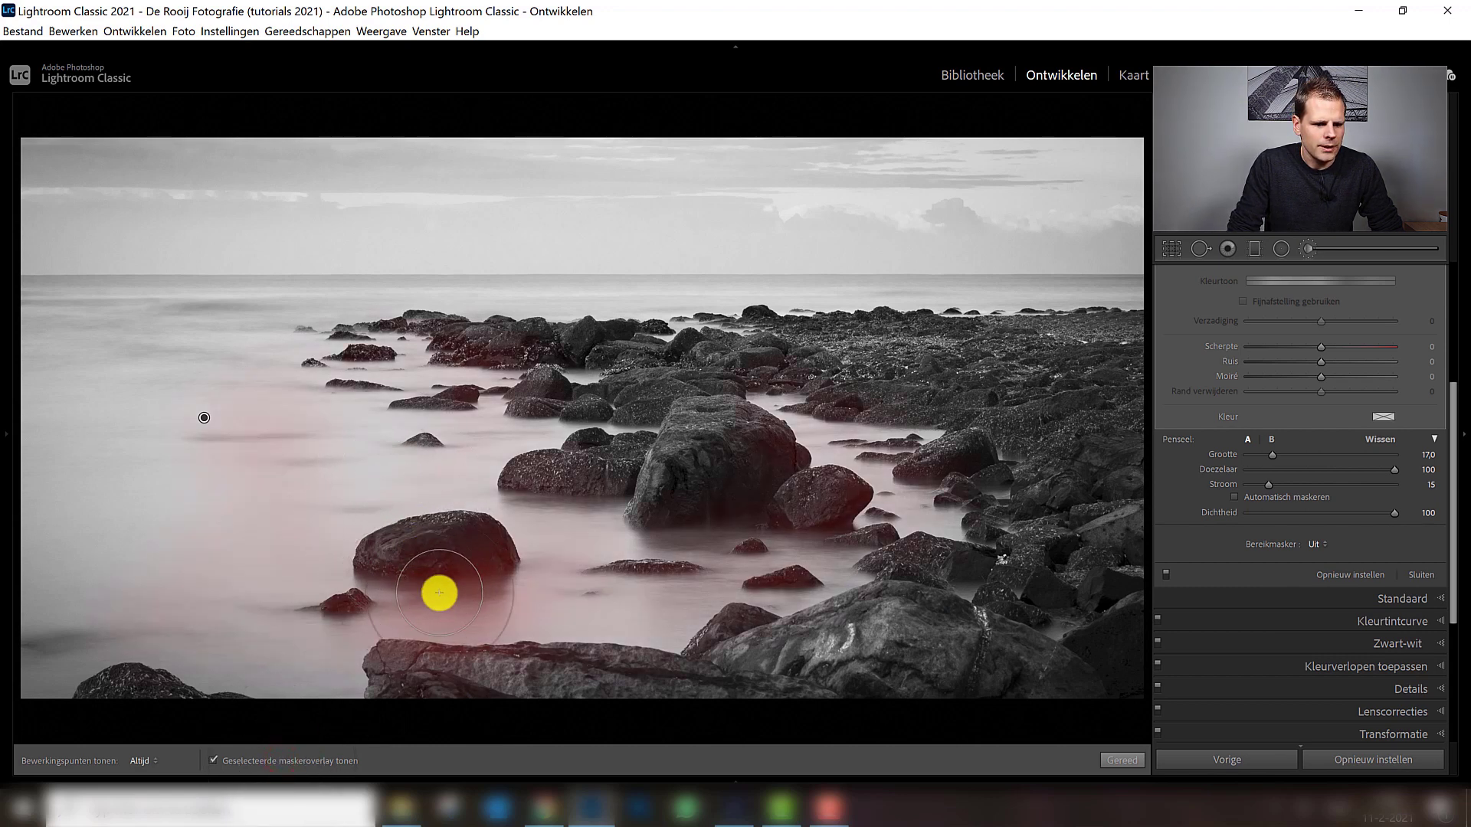
{"action": "key", "text": "h"}
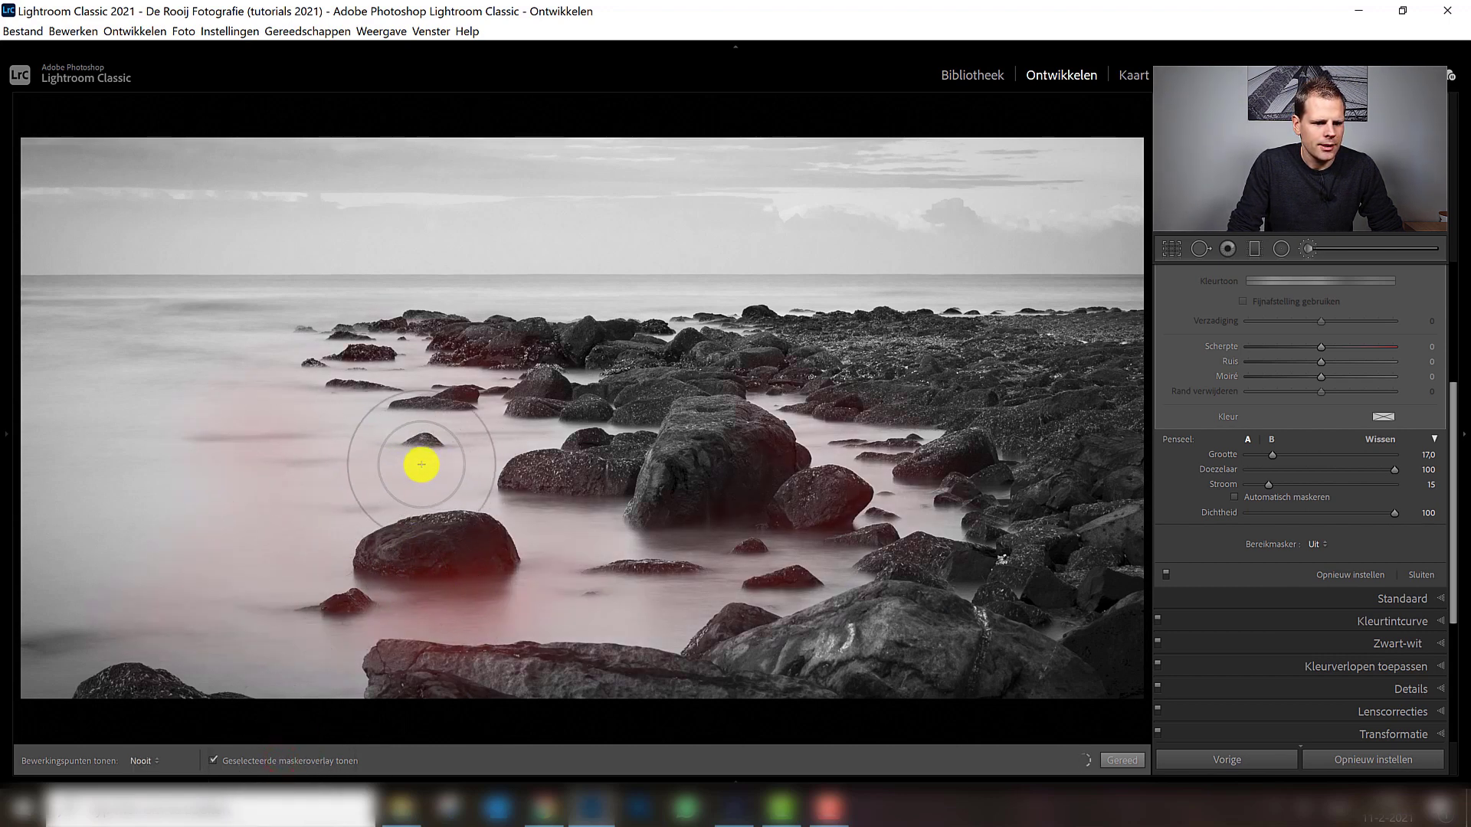
{"action": "key", "text": "h"}
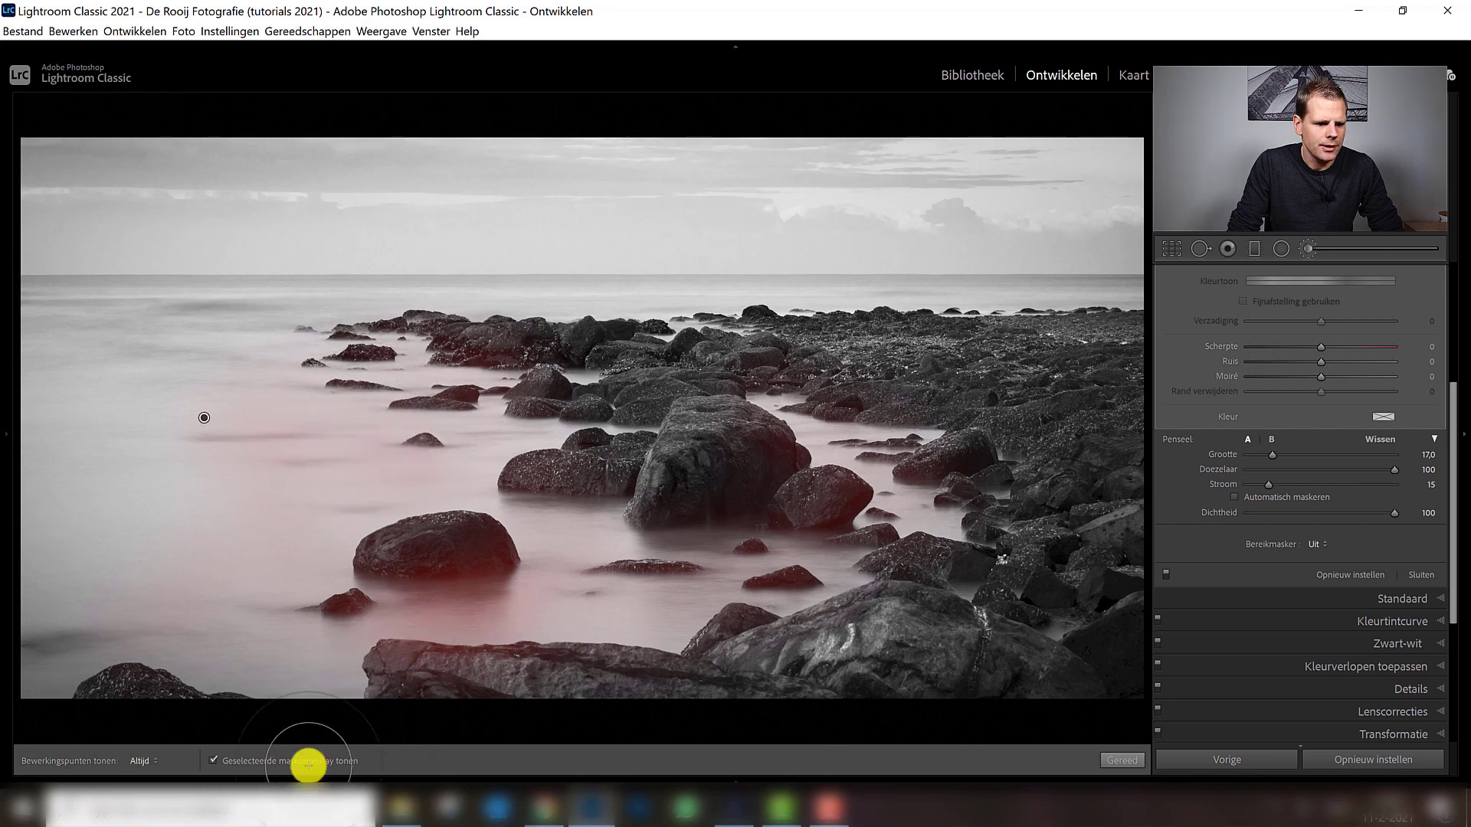
Paint more brightening over the water between the left foreground rocks
{"action": "left_click", "coordinate": [309, 759]}
{"action": "left_click", "coordinate": [433, 423]}
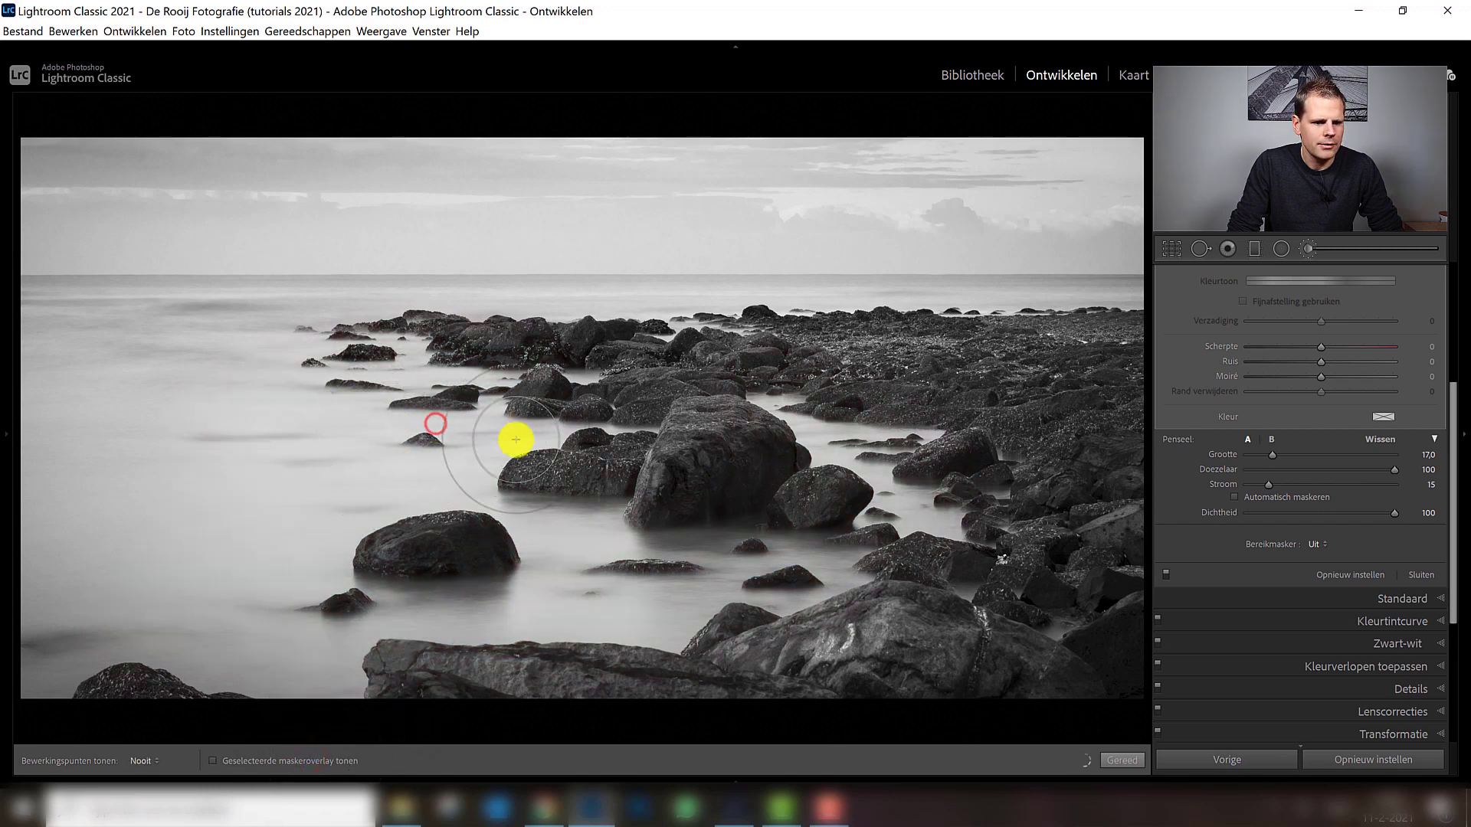
{"action": "mouse_move", "coordinate": [311, 417]}
{"action": "left_mouse_down"}
{"action": "mouse_move", "coordinate": [246, 397]}
{"action": "mouse_move", "coordinate": [298, 526]}
{"action": "mouse_move", "coordinate": [388, 508]}
{"action": "mouse_move", "coordinate": [521, 521]}
{"action": "mouse_move", "coordinate": [567, 541]}
{"action": "mouse_move", "coordinate": [525, 580]}
{"action": "mouse_move", "coordinate": [470, 595]}
{"action": "mouse_move", "coordinate": [678, 602]}
{"action": "mouse_move", "coordinate": [893, 516]}
{"action": "mouse_move", "coordinate": [880, 430]}
{"action": "mouse_move", "coordinate": [781, 407]}
{"action": "mouse_move", "coordinate": [883, 472]}
{"action": "mouse_move", "coordinate": [909, 519]}
{"action": "mouse_move", "coordinate": [824, 574]}
{"action": "mouse_move", "coordinate": [768, 581]}
{"action": "mouse_move", "coordinate": [537, 585]}
{"action": "mouse_move", "coordinate": [410, 528]}
{"action": "mouse_move", "coordinate": [282, 562]}
{"action": "mouse_move", "coordinate": [380, 597]}
{"action": "mouse_move", "coordinate": [456, 601]}
{"action": "mouse_move", "coordinate": [261, 614]}
{"action": "left_mouse_up"}
{"action": "key", "text": "h"}
{"action": "key", "text": "h"}
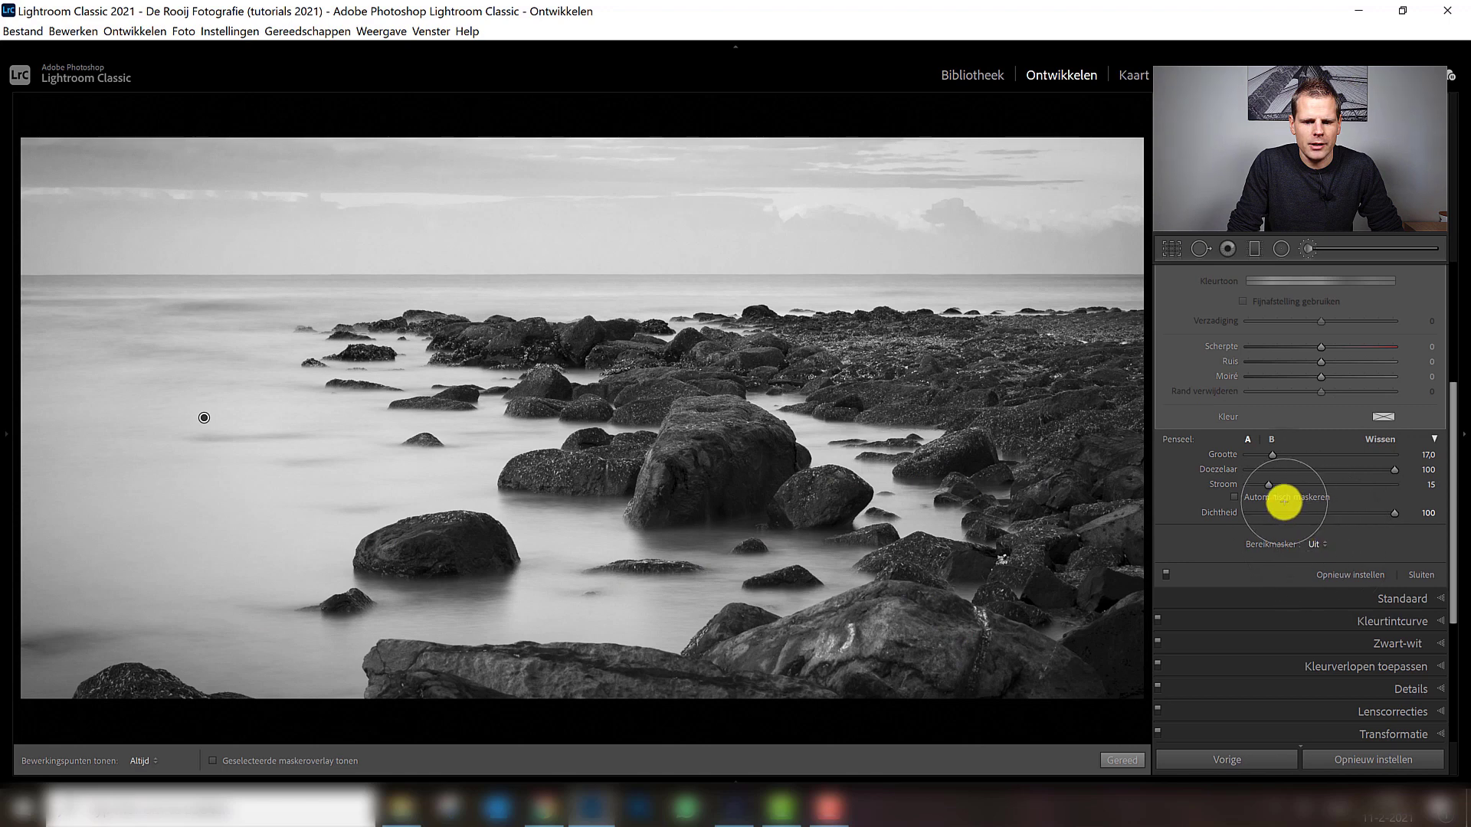
{"action": "left_click", "coordinate": [1316, 545]}
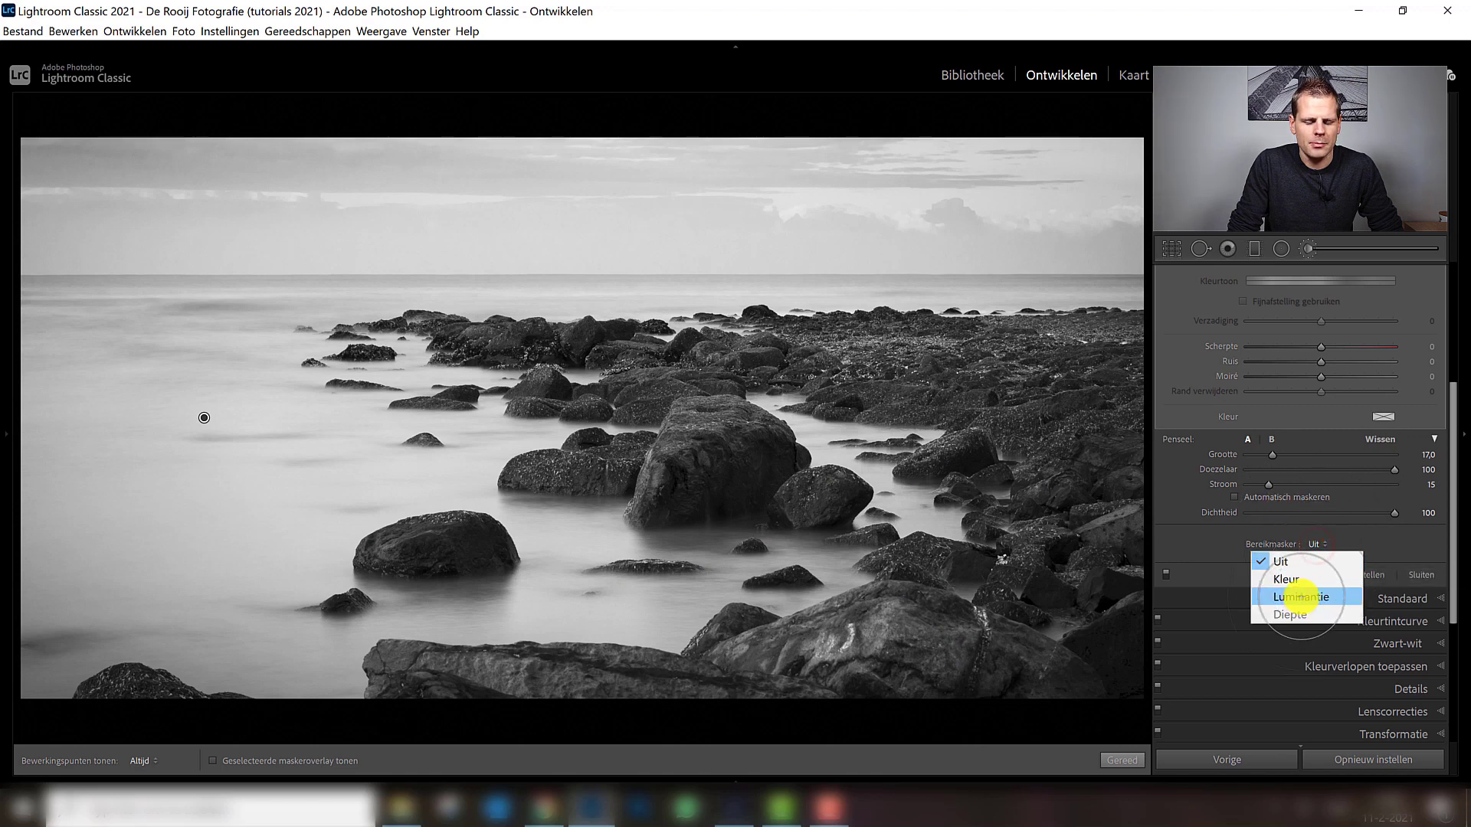
Limit the water brush with a Luminantie range mask, previewed on the photo, set to range 41/100
{"action": "left_click", "coordinate": [1301, 597]}
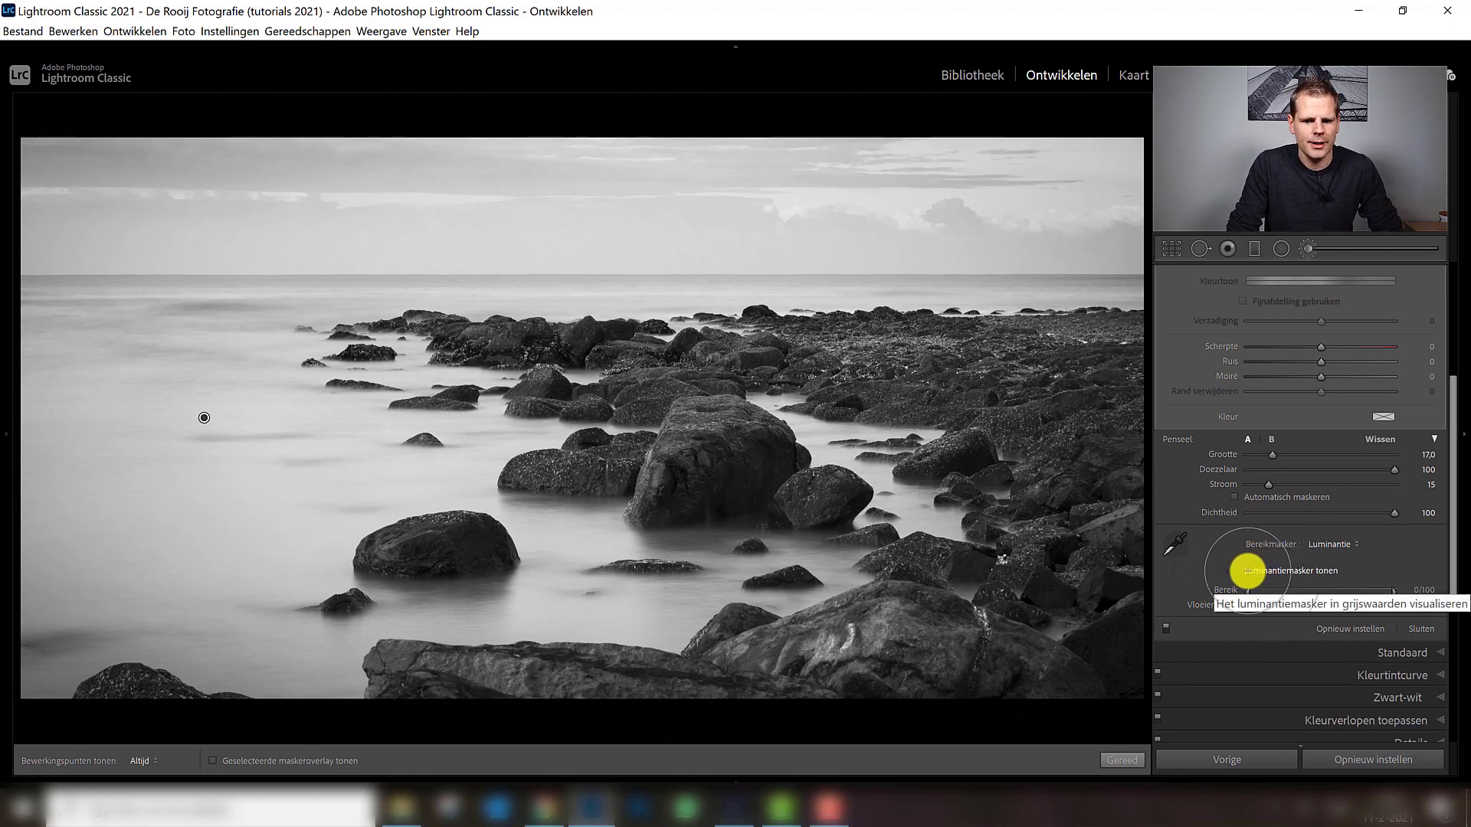
{"action": "left_click", "coordinate": [1249, 571]}
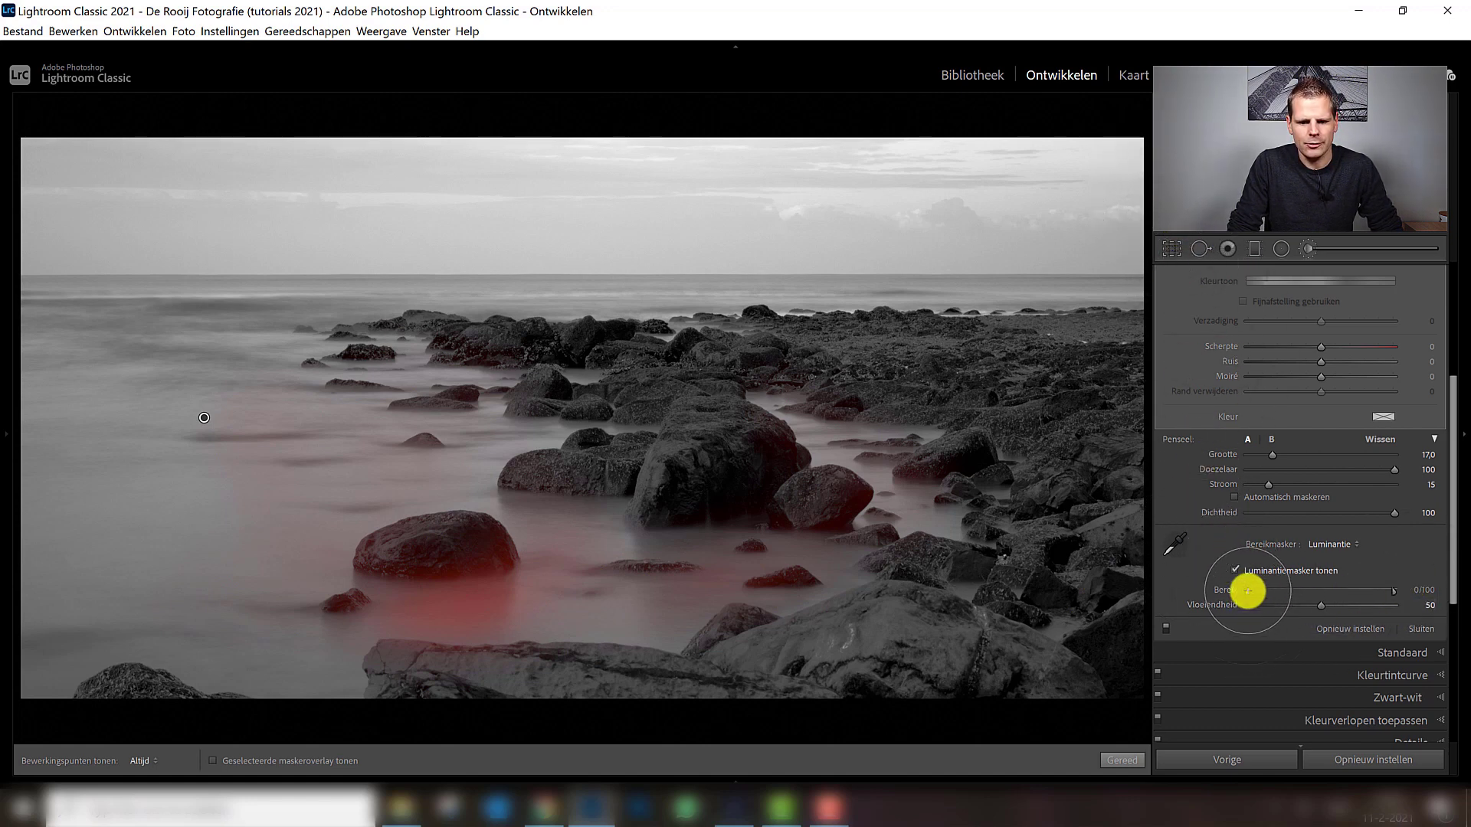
{"action": "left_click_drag", "start_coordinate": [1244, 590], "coordinate": [1268, 591]}
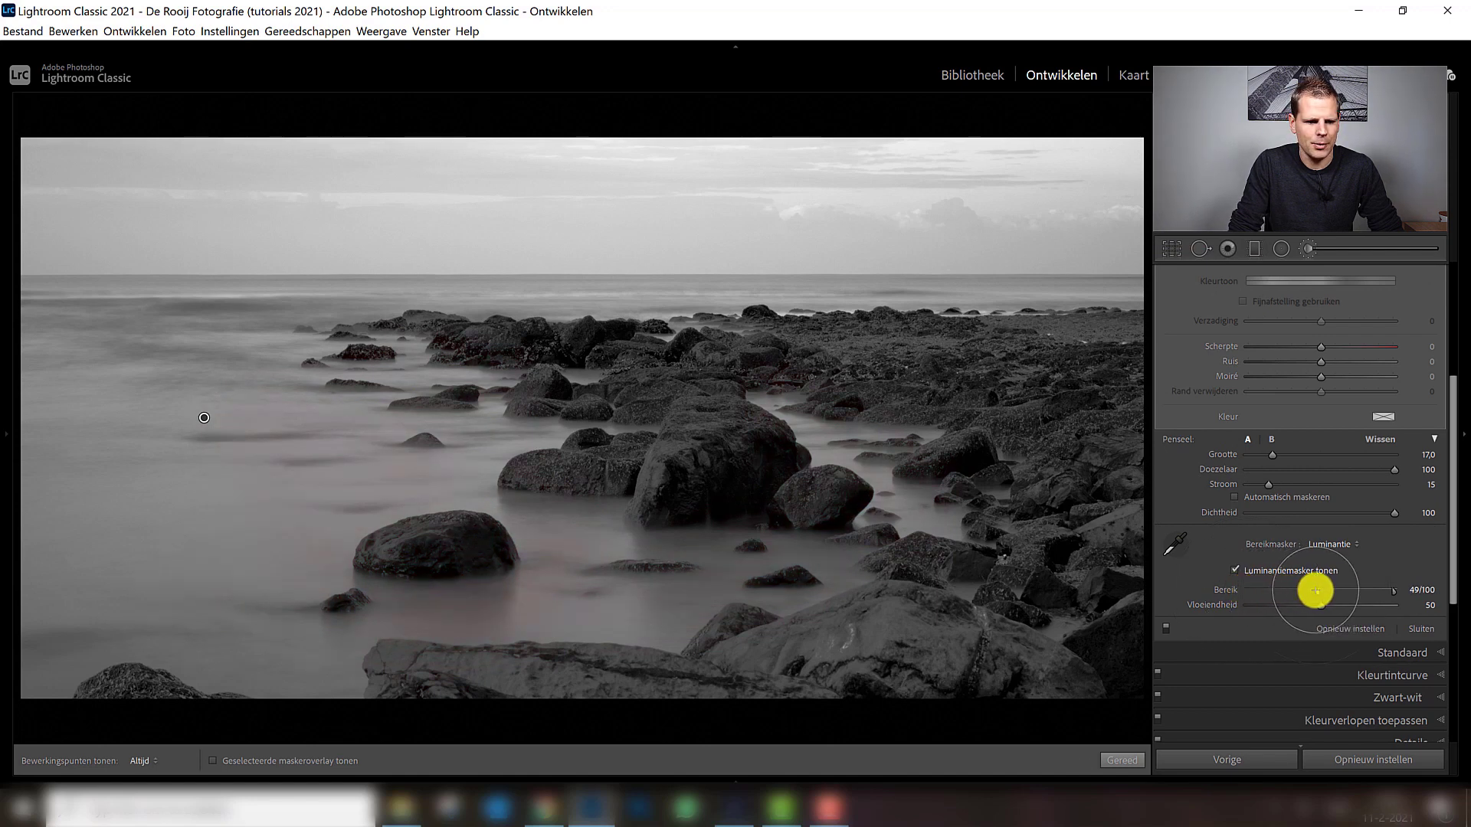
{"action": "left_click_drag", "start_coordinate": [1305, 591], "coordinate": [1303, 590]}
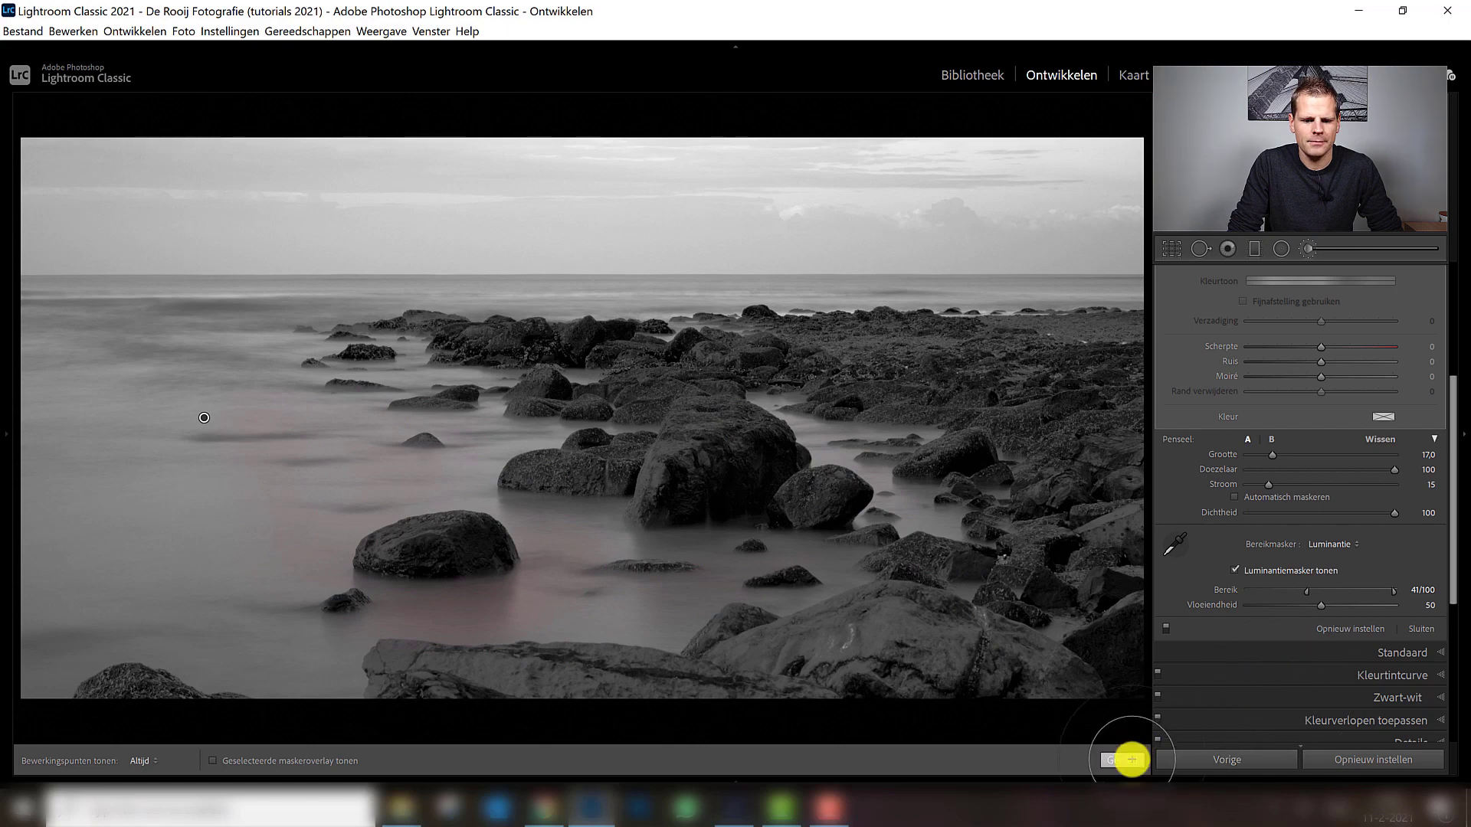
Add an inverted radial filter, positioned and rotated to fit the large central rock
{"action": "left_click", "coordinate": [1131, 759]}
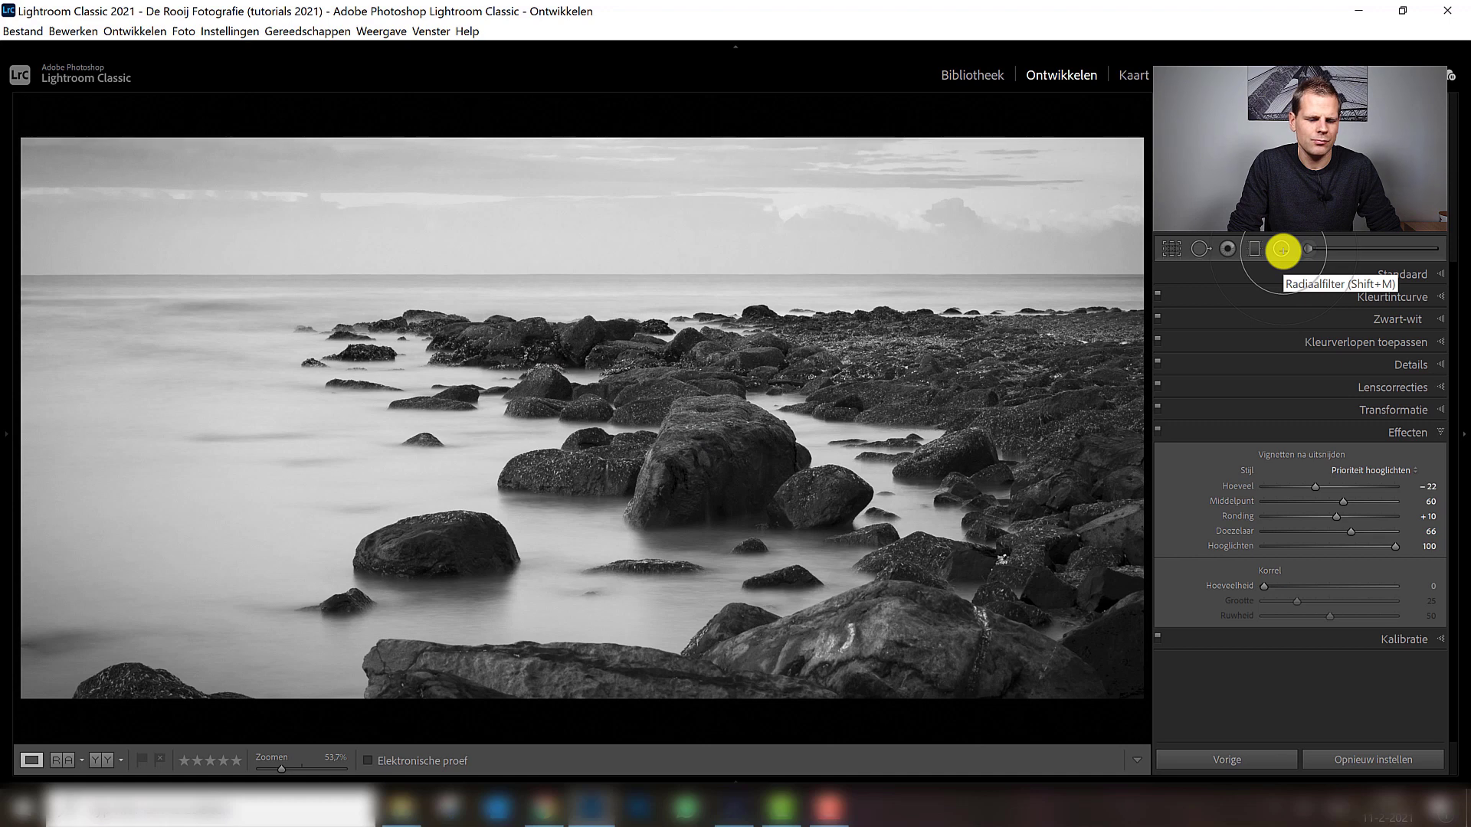
{"action": "left_click", "coordinate": [1281, 249]}
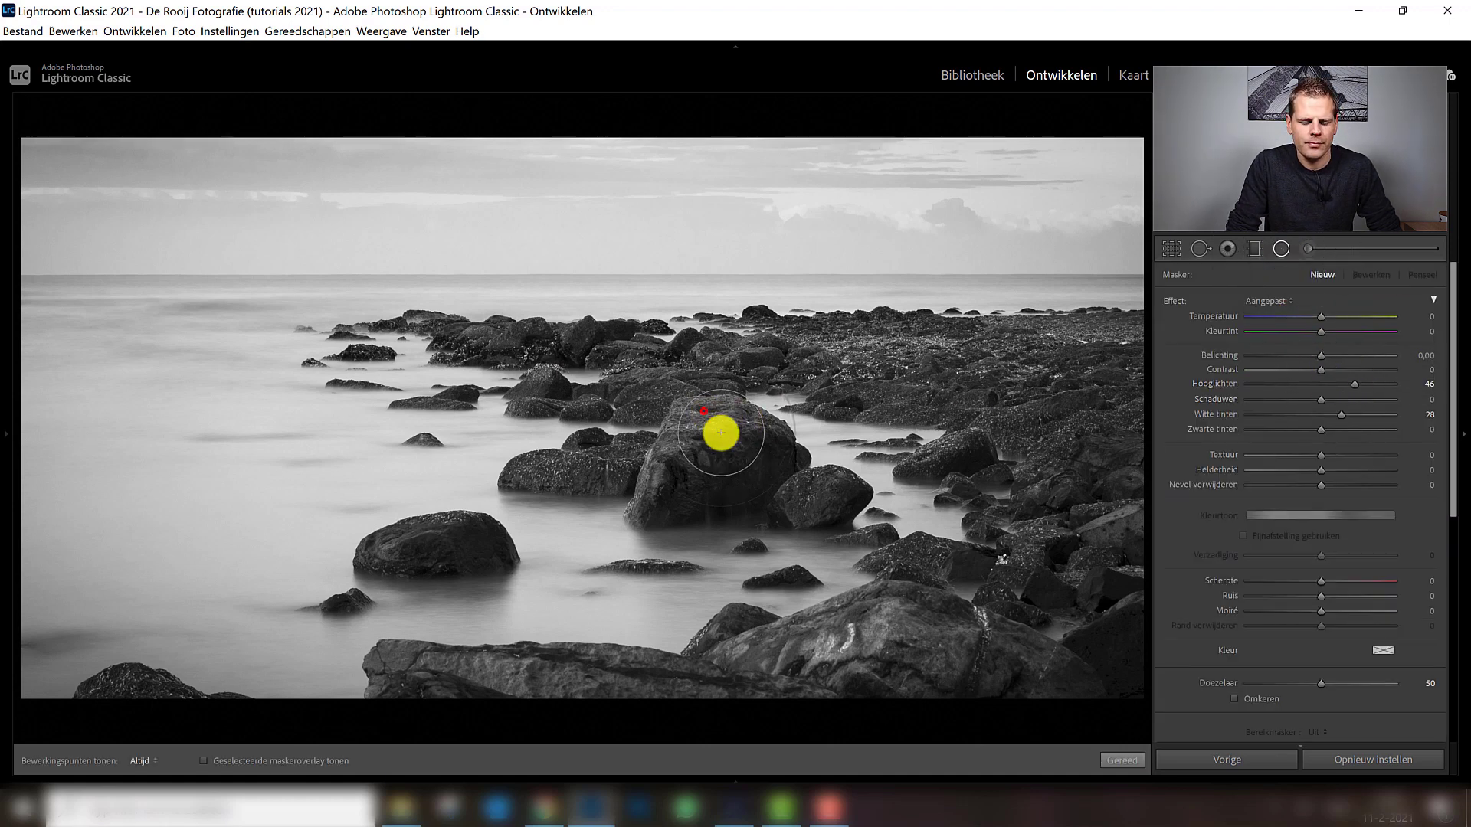
{"action": "left_click_drag", "start_coordinate": [703, 412], "coordinate": [756, 478]}
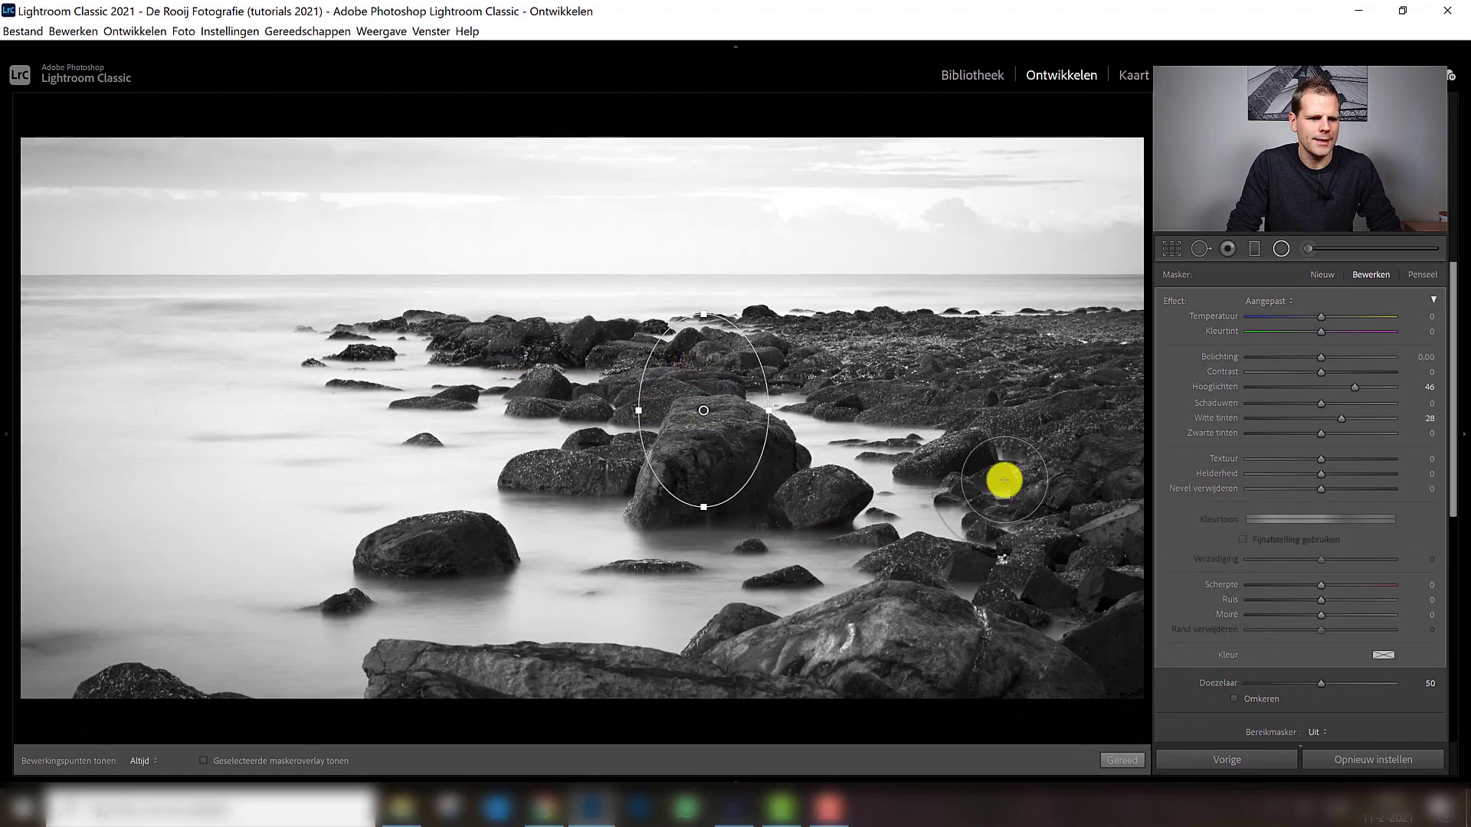
{"action": "left_click", "coordinate": [1235, 697]}
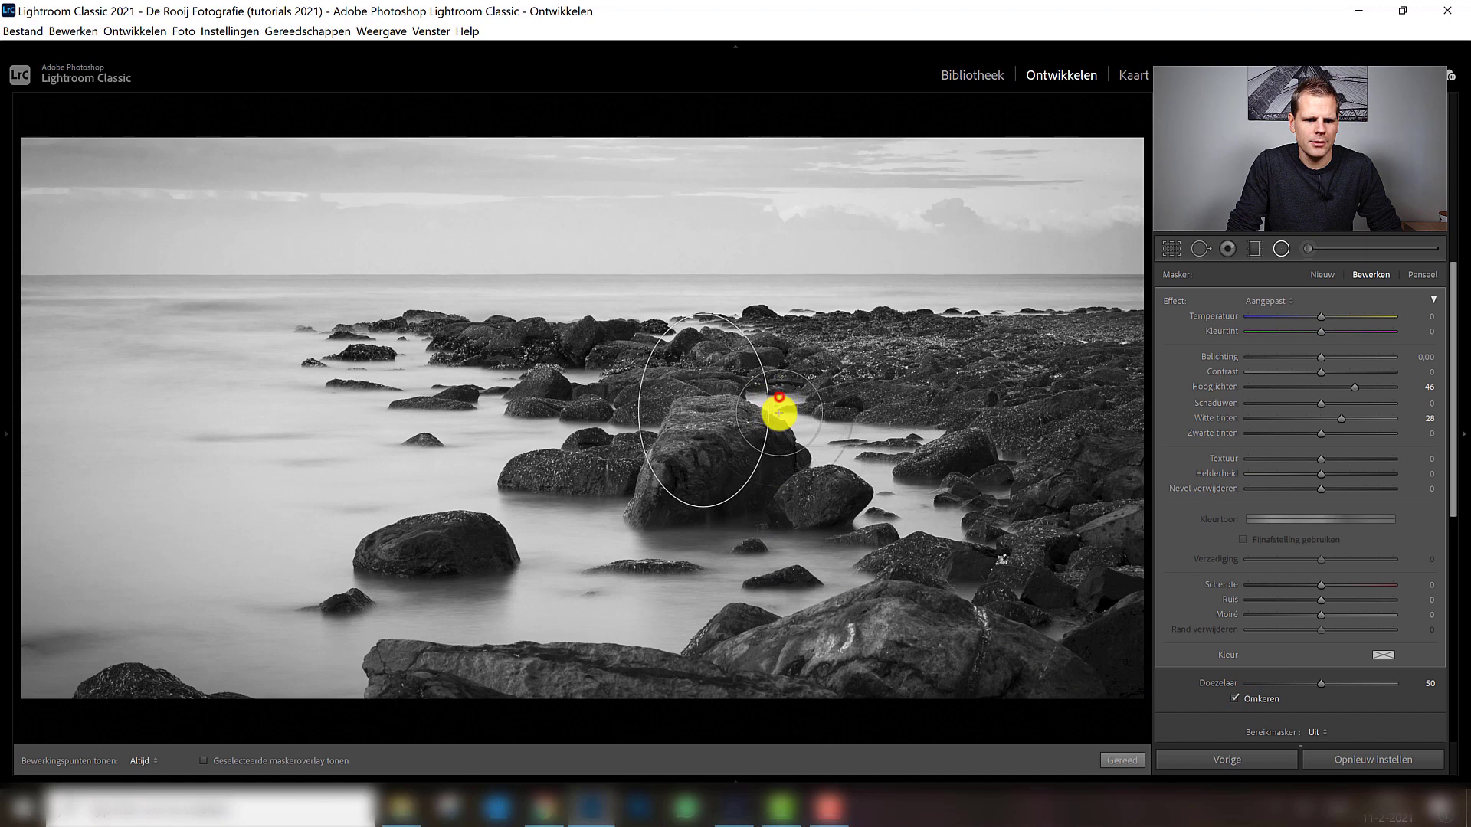
{"action": "mouse_move", "coordinate": [706, 399]}
{"action": "left_mouse_down"}
{"action": "mouse_move", "coordinate": [710, 439]}
{"action": "mouse_move", "coordinate": [691, 452]}
{"action": "left_mouse_up"}
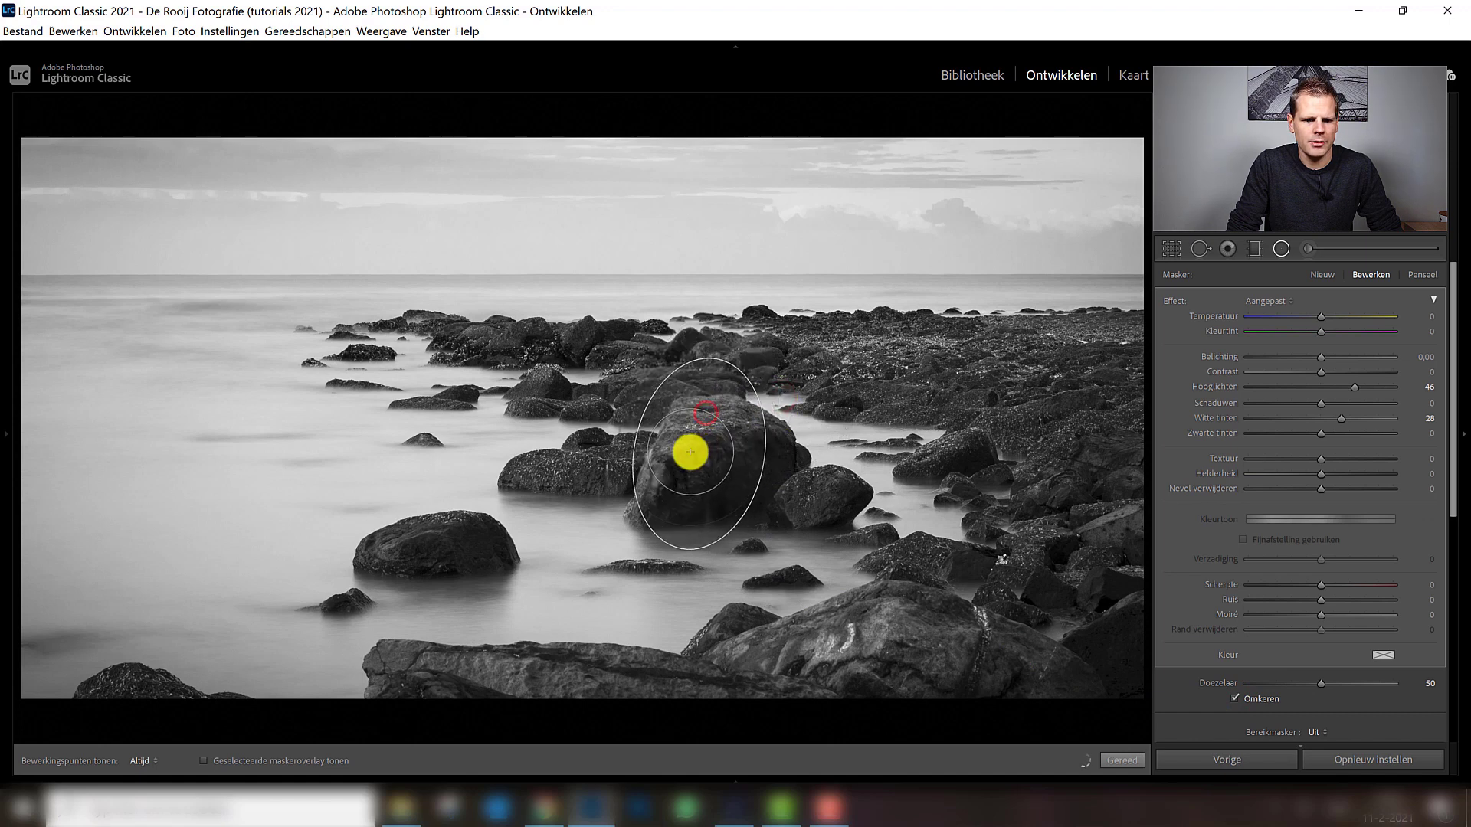
{"action": "left_click_drag", "start_coordinate": [687, 349], "coordinate": [710, 352]}
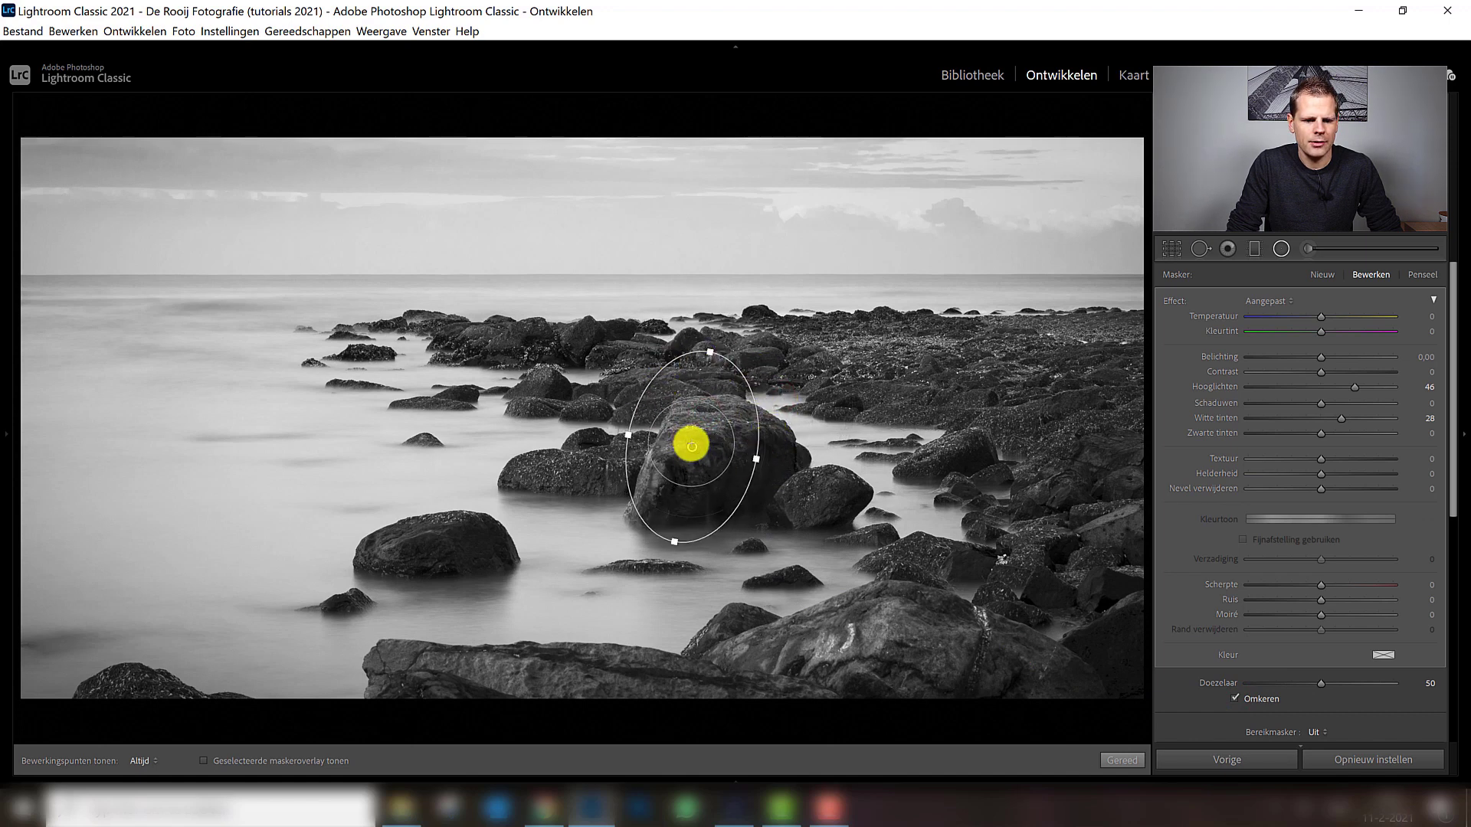
{"action": "mouse_move", "coordinate": [771, 422]}
{"action": "left_mouse_down"}
{"action": "mouse_move", "coordinate": [775, 443]}
{"action": "mouse_move", "coordinate": [687, 460]}
{"action": "mouse_move", "coordinate": [694, 446]}
{"action": "left_mouse_up"}
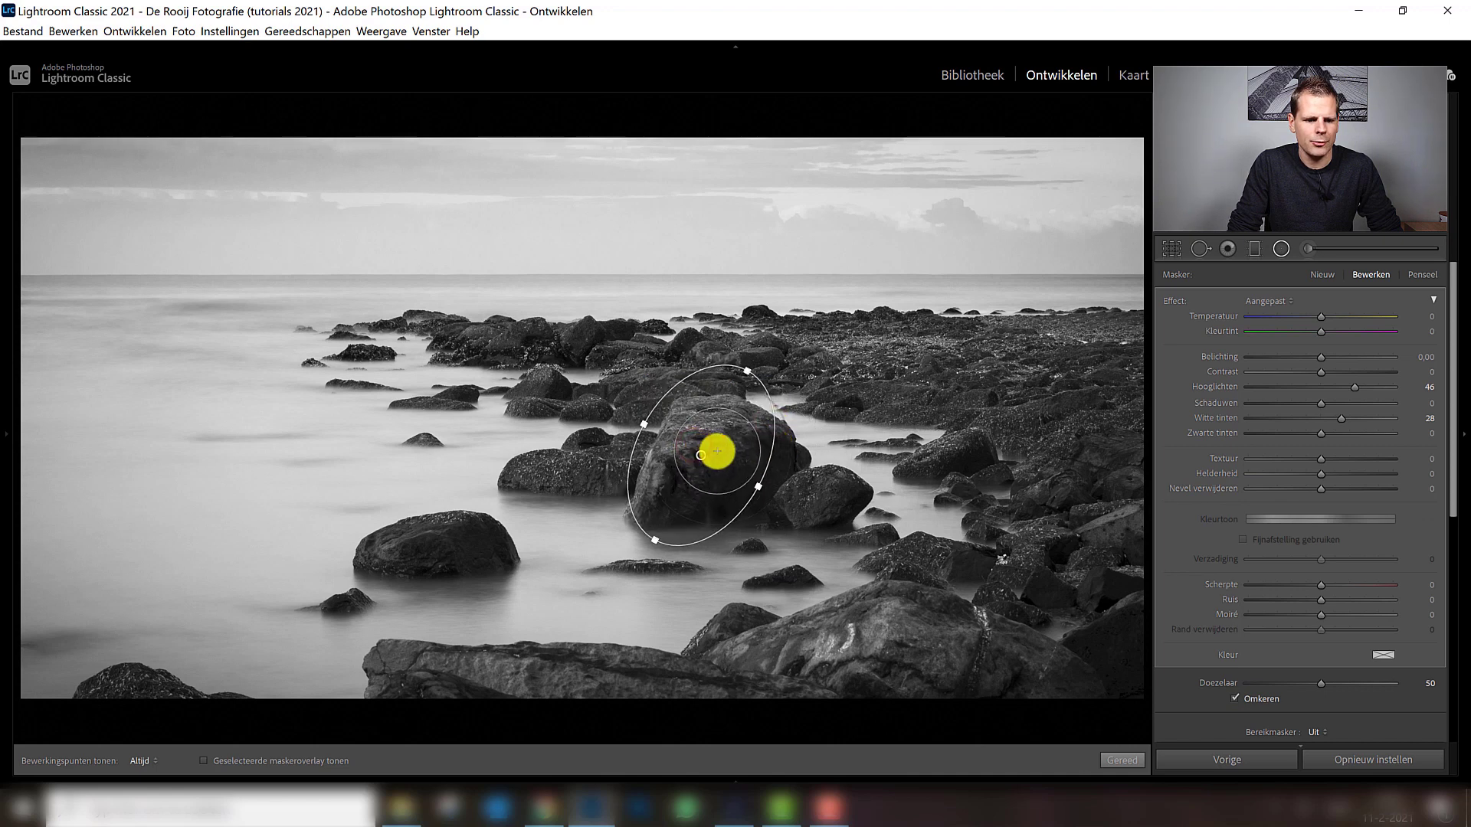
Duplicate the radial filter and fit the copy over the smaller rock to the left
{"action": "right_click", "coordinate": [701, 455]}
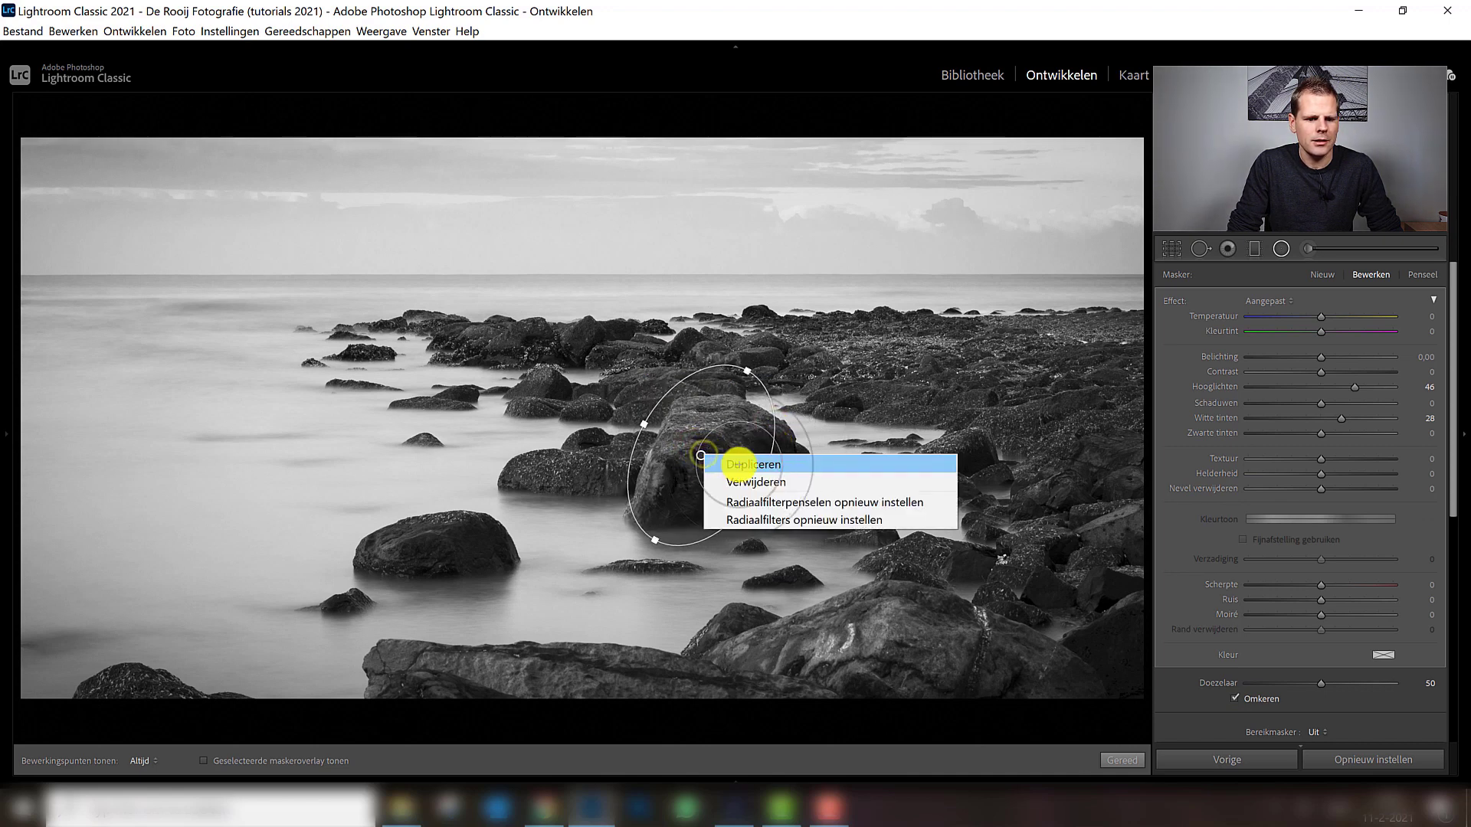
{"action": "left_click", "coordinate": [807, 464]}
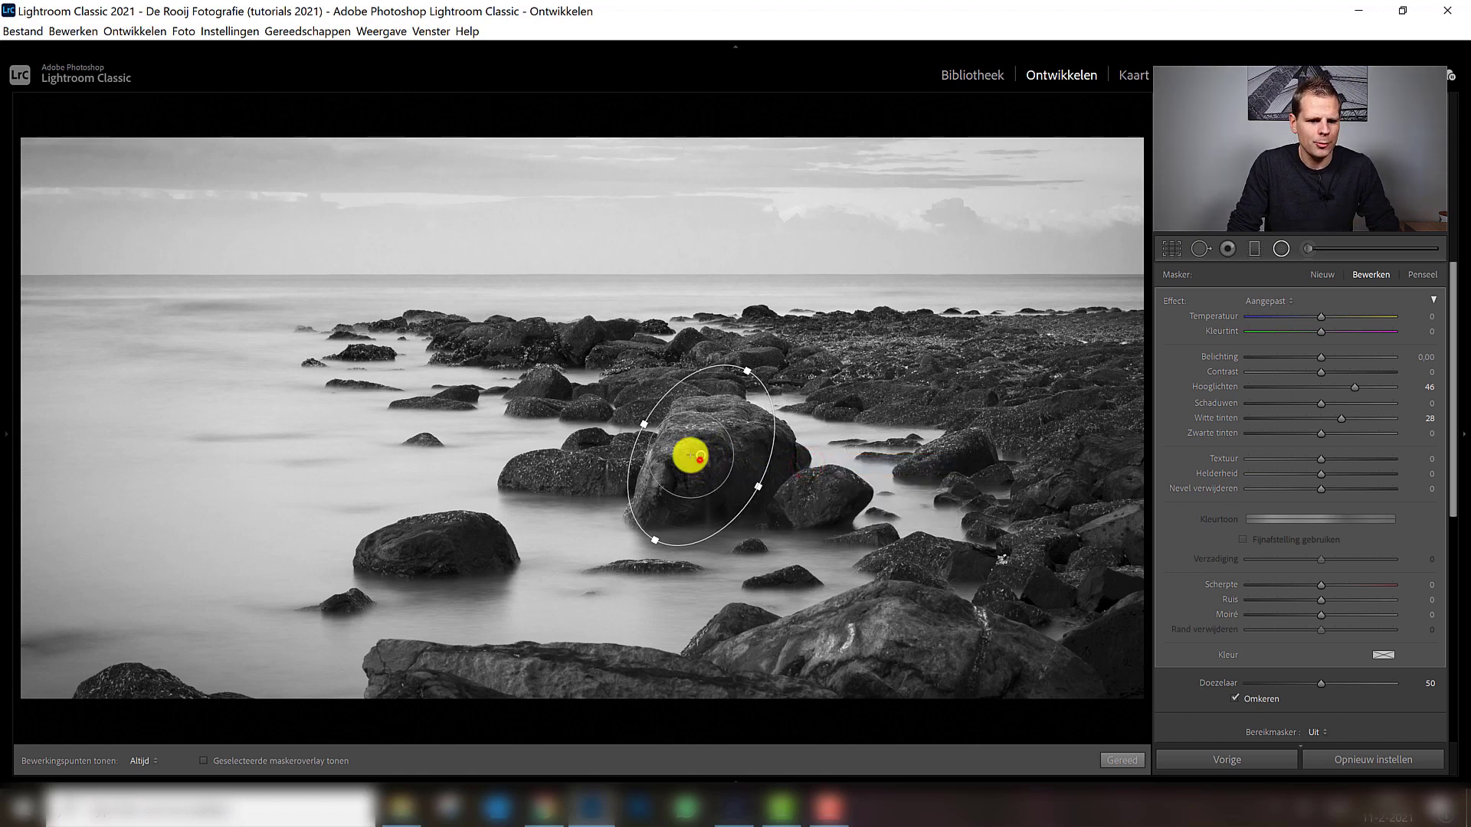
{"action": "mouse_move", "coordinate": [699, 457]}
{"action": "left_mouse_down"}
{"action": "mouse_move", "coordinate": [569, 439]}
{"action": "mouse_move", "coordinate": [595, 432]}
{"action": "left_mouse_up"}
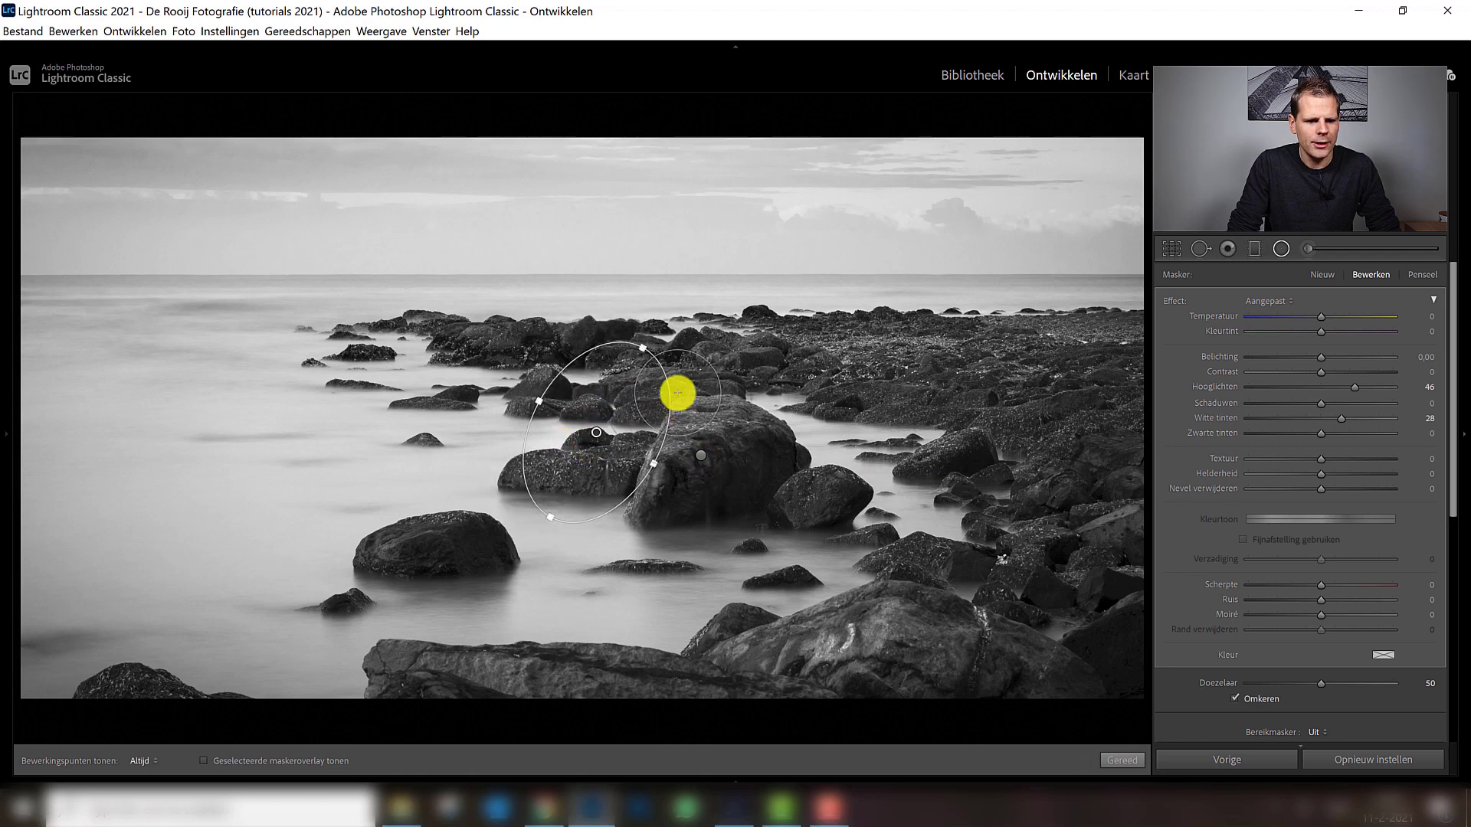
{"action": "left_click_drag", "start_coordinate": [684, 404], "coordinate": [683, 417]}
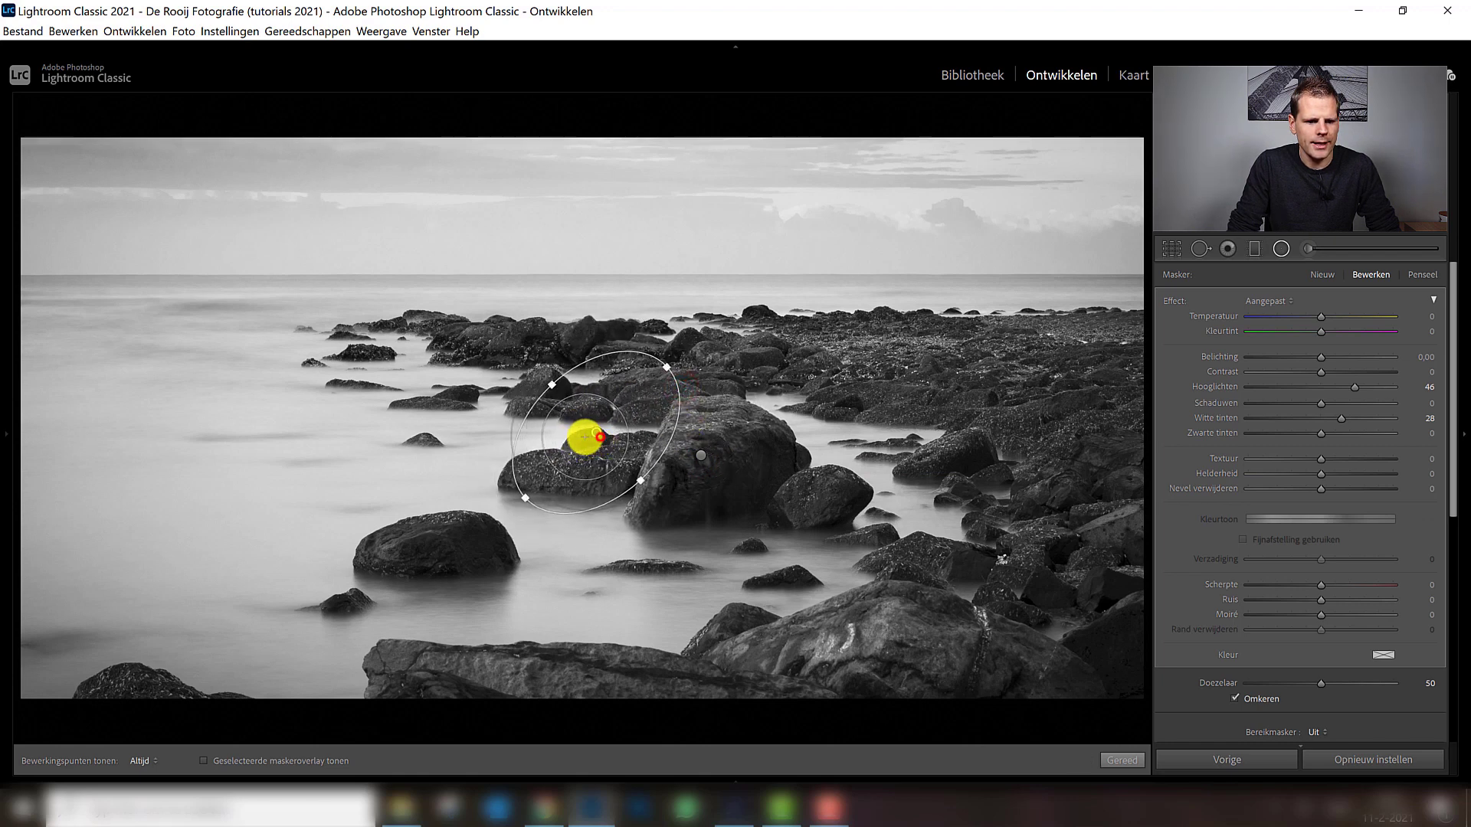
{"action": "left_click_drag", "start_coordinate": [599, 436], "coordinate": [597, 429]}
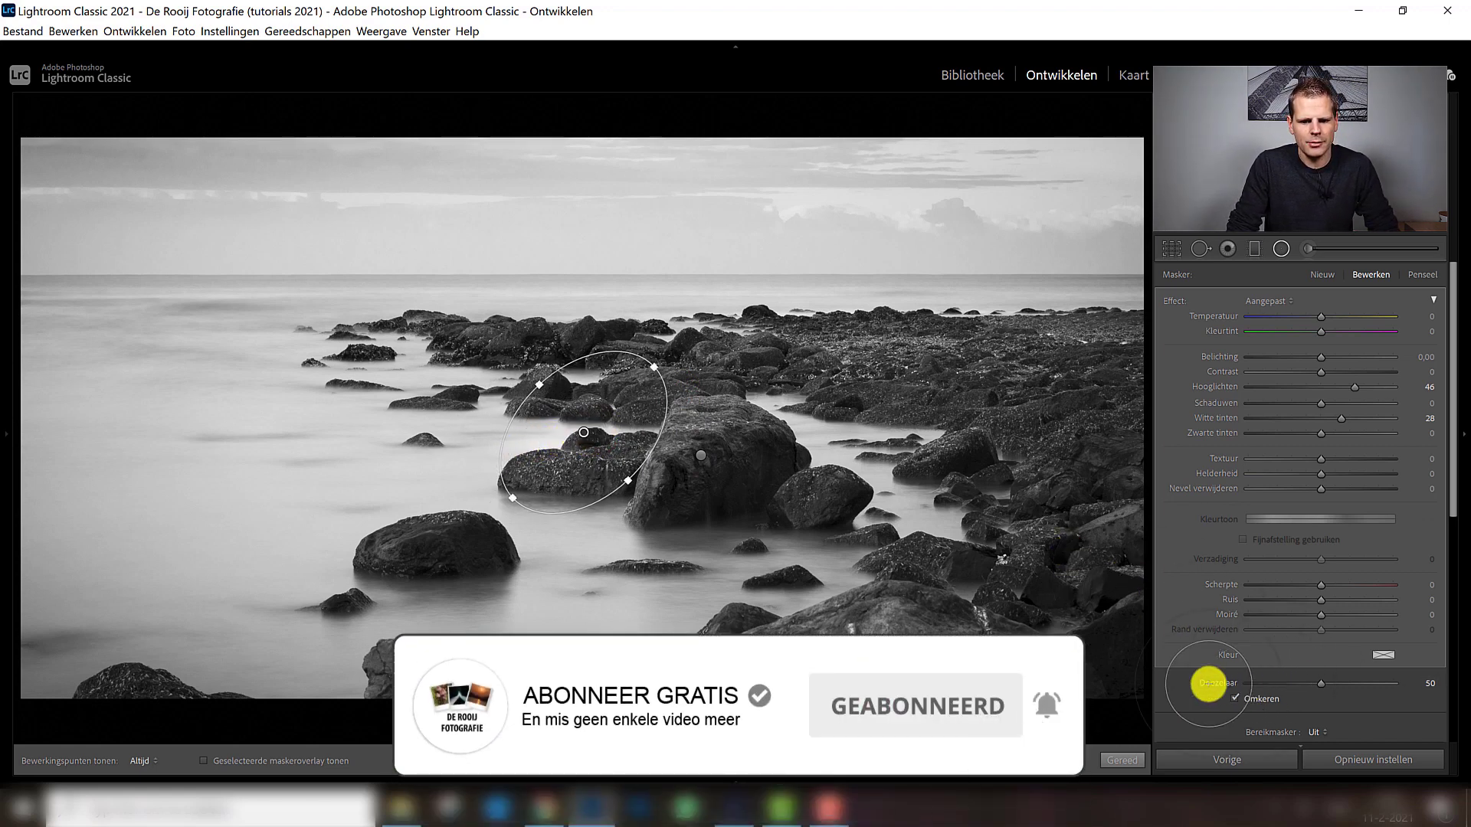
Restrict the radial filter to darker tones with a luminance range mask of 0/47, nudging it down
{"action": "scroll", "coordinate": [1218, 686], "scroll_direction": "down", "scroll_amount": 2}
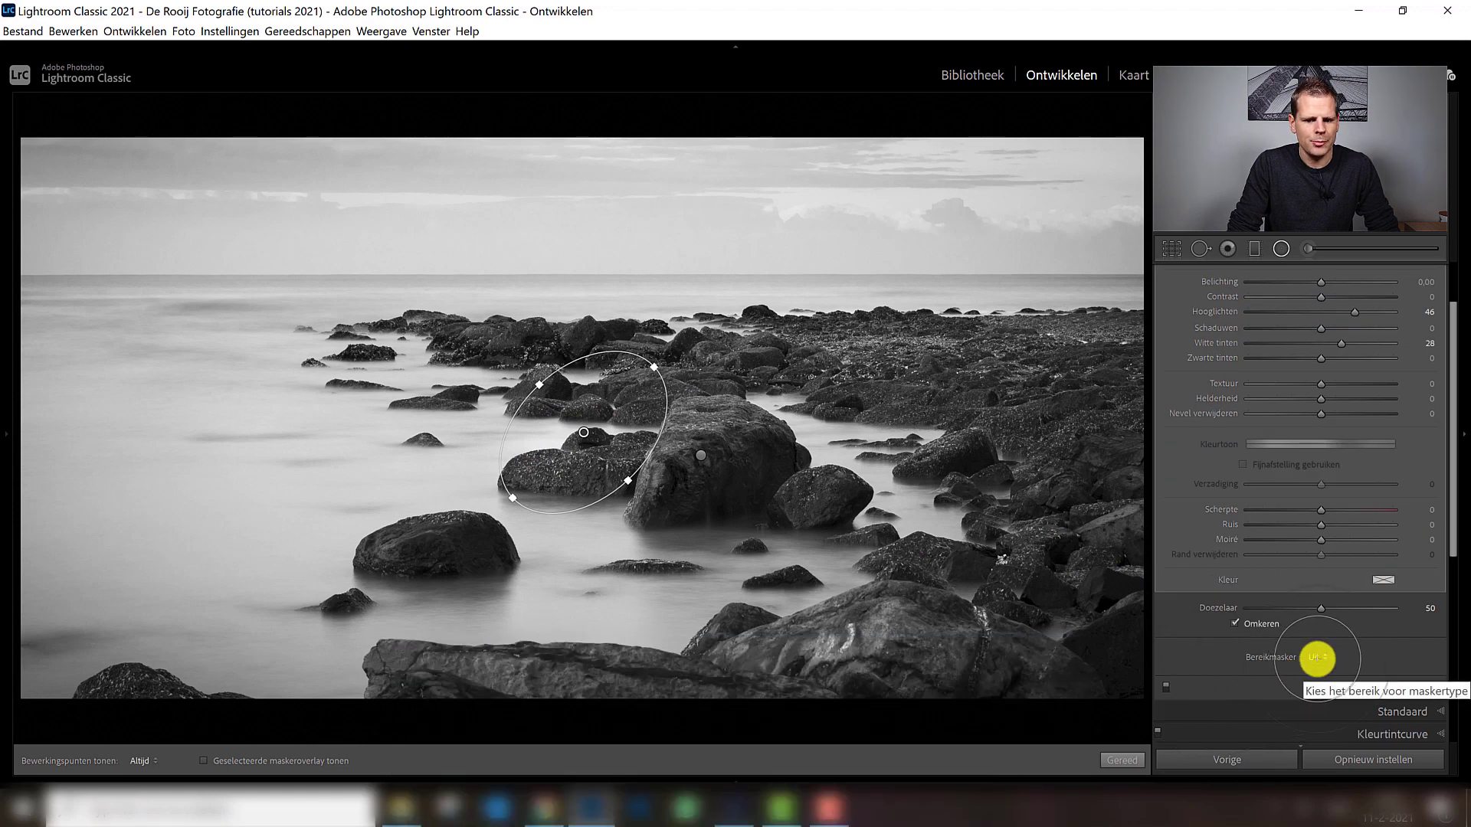
{"action": "left_click", "coordinate": [1316, 657]}
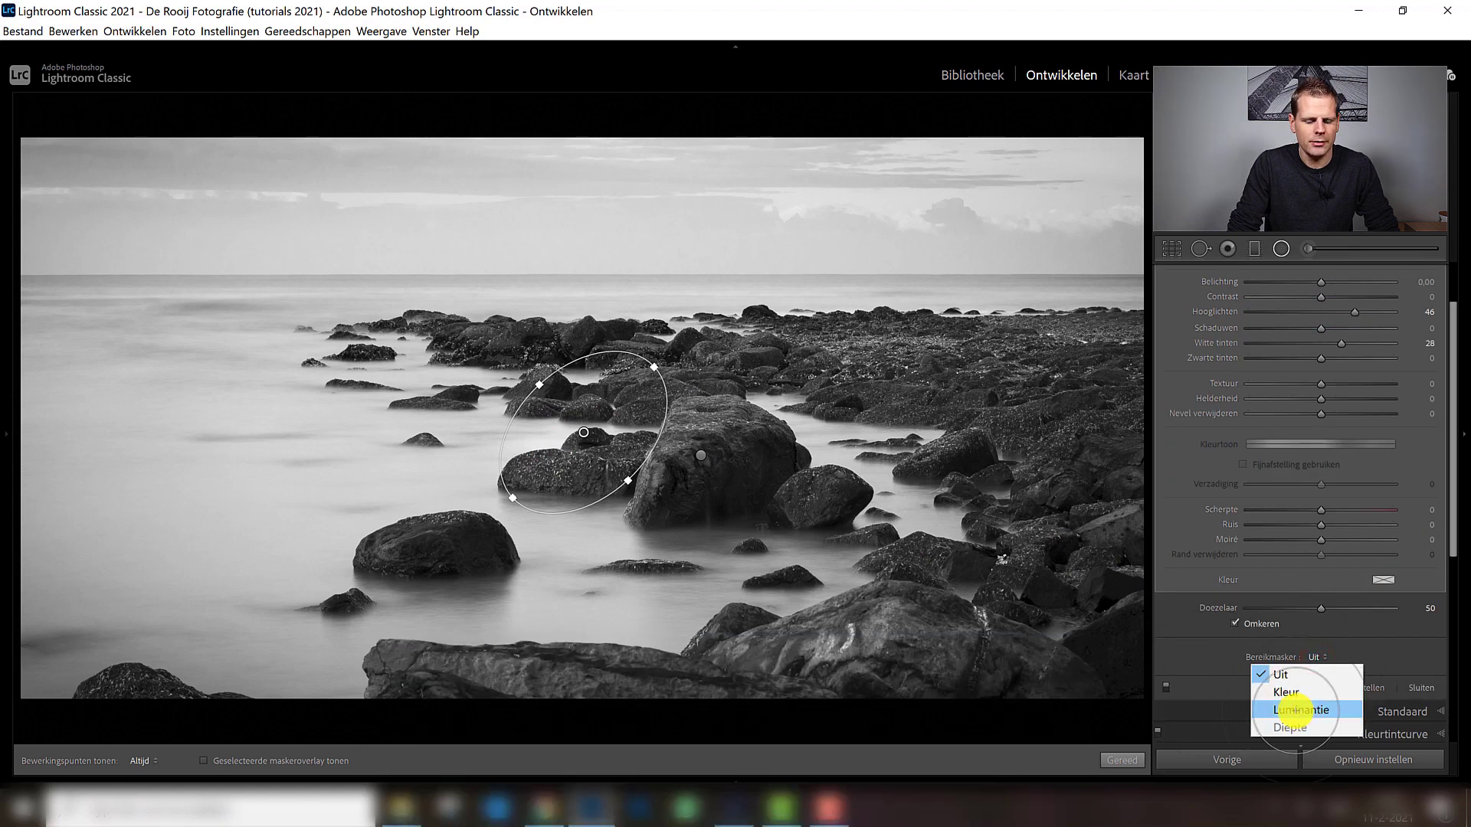
{"action": "left_click", "coordinate": [1319, 711]}
{"action": "left_click", "coordinate": [1234, 683]}
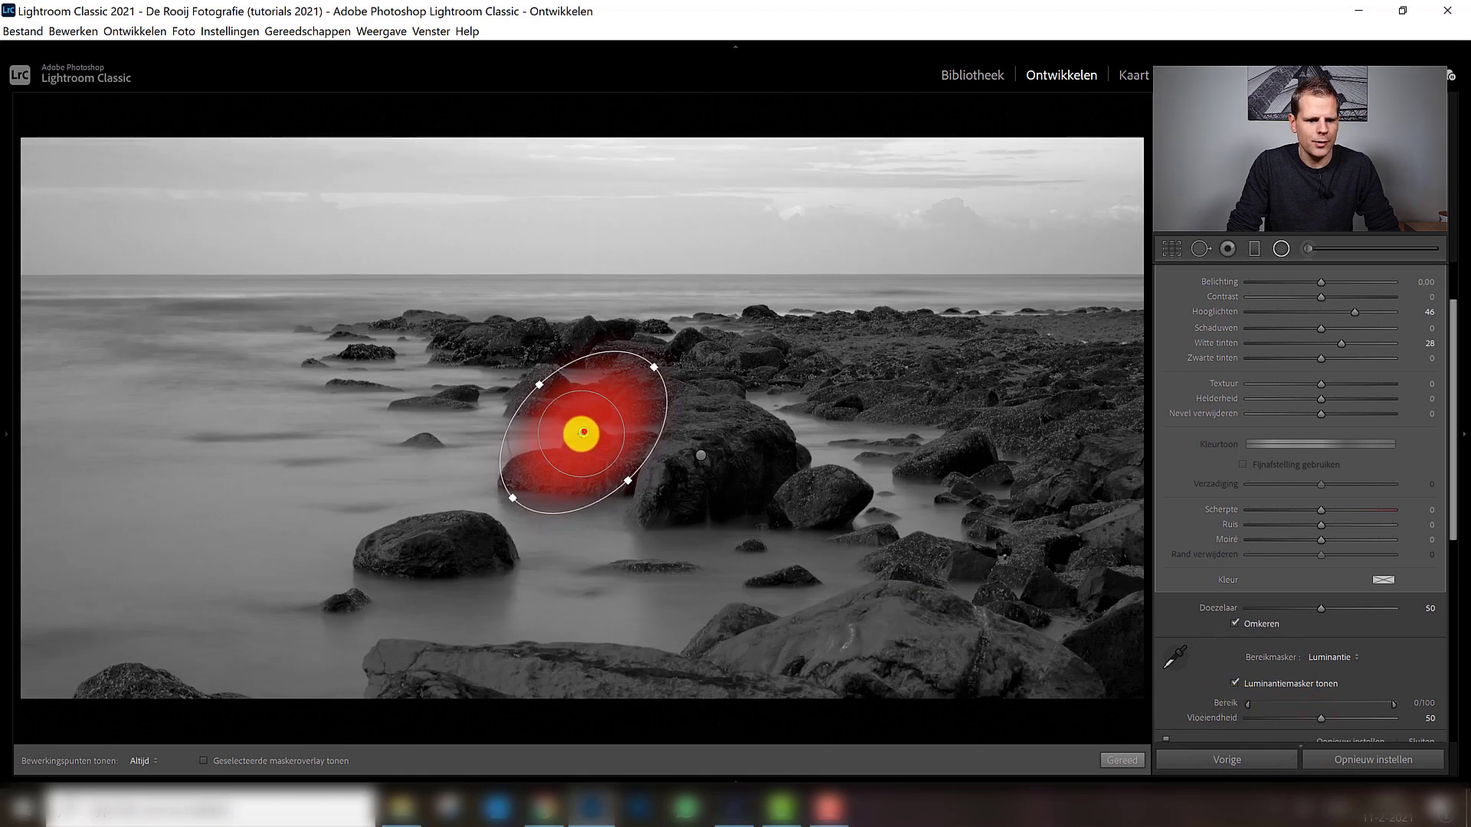
{"action": "left_click_drag", "start_coordinate": [583, 433], "coordinate": [581, 445]}
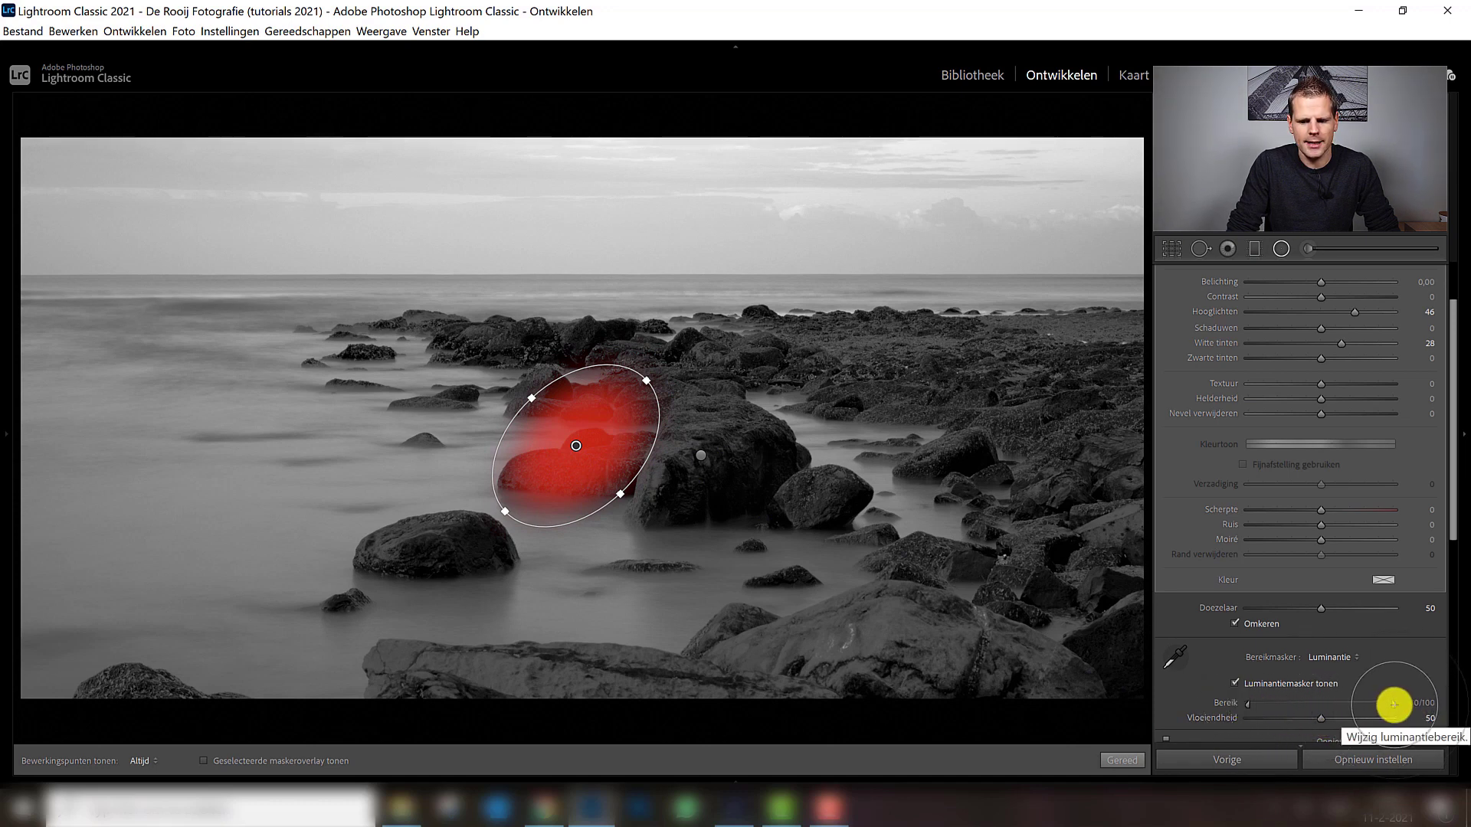
{"action": "left_click_drag", "start_coordinate": [1391, 705], "coordinate": [1324, 704]}
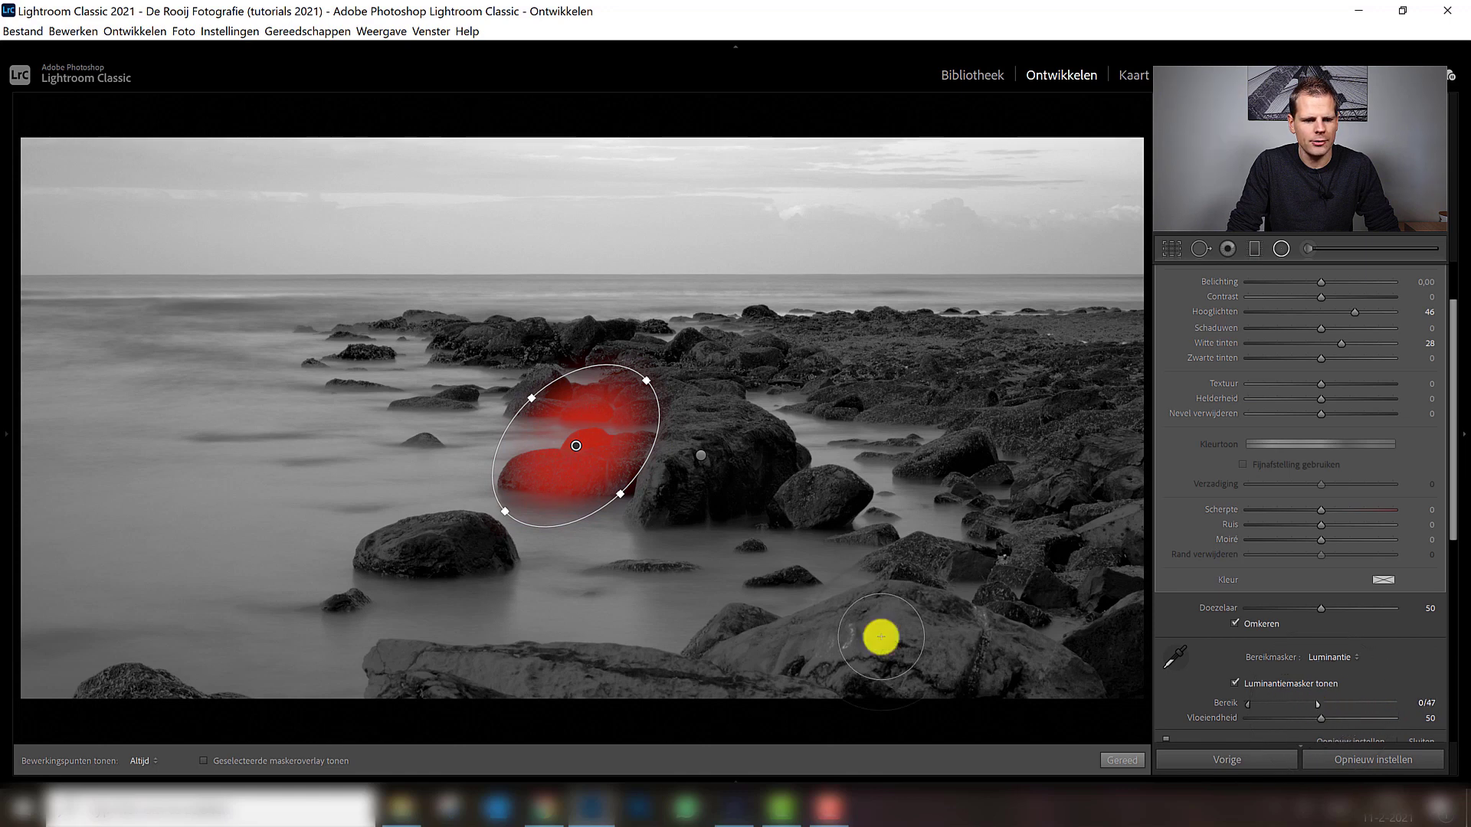
{"action": "left_click", "coordinate": [592, 481]}
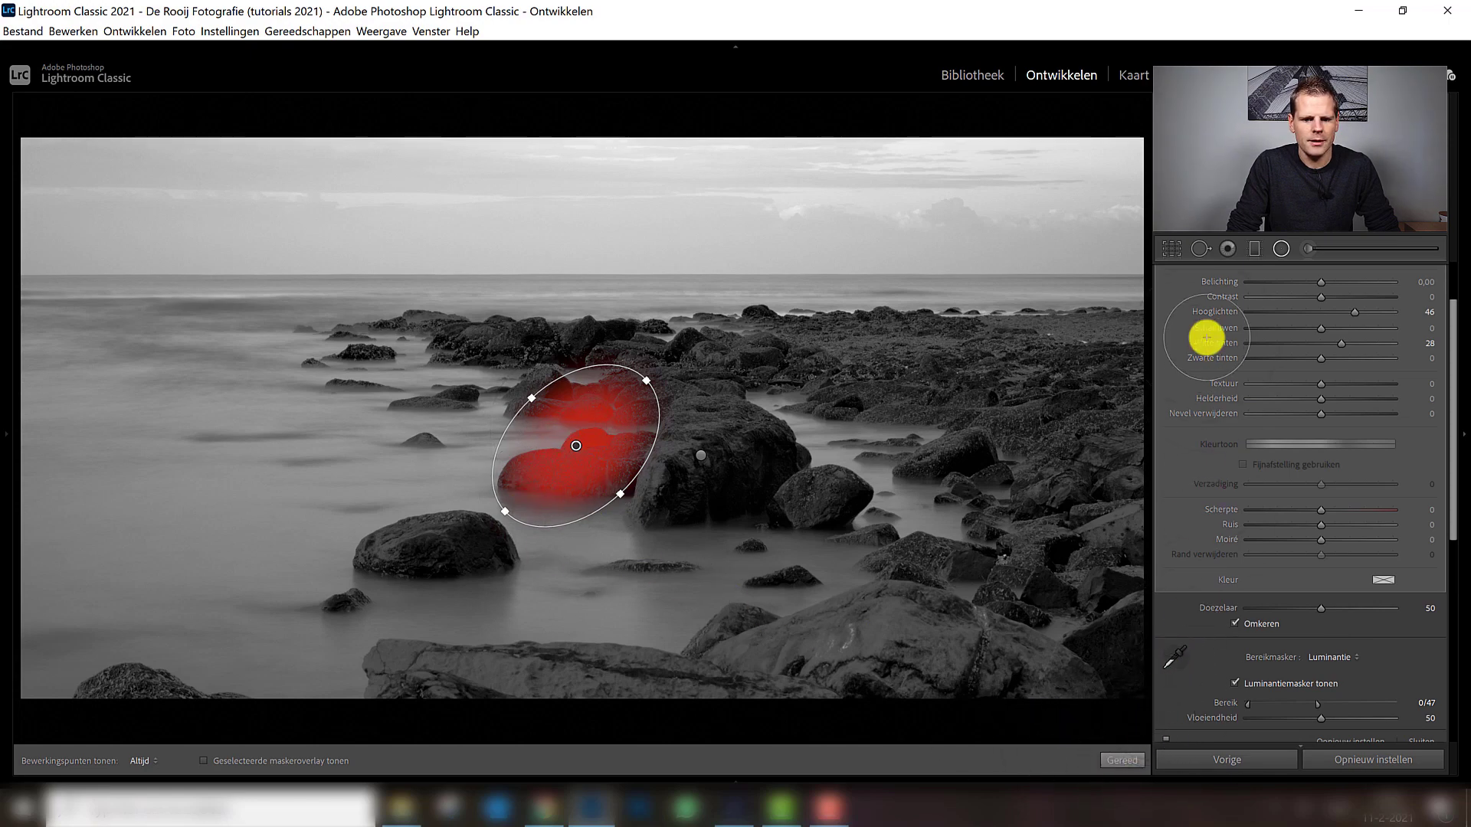
{"action": "left_click", "coordinate": [1122, 759]}
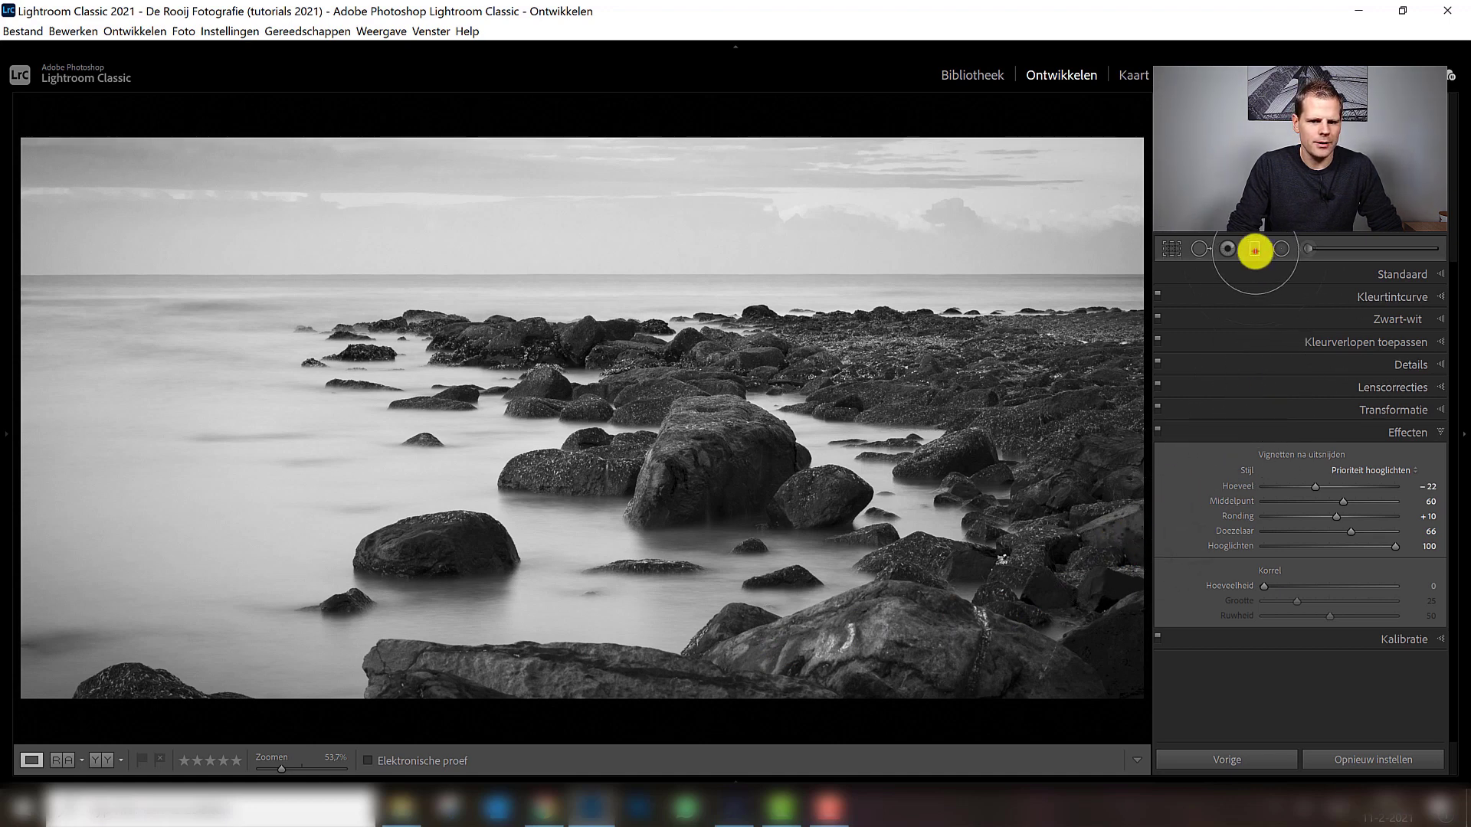
Add a graduated filter rising from the bottom with highlights and whites reset, exposure −0.95, highlights −29
{"action": "left_click", "coordinate": [1254, 250]}
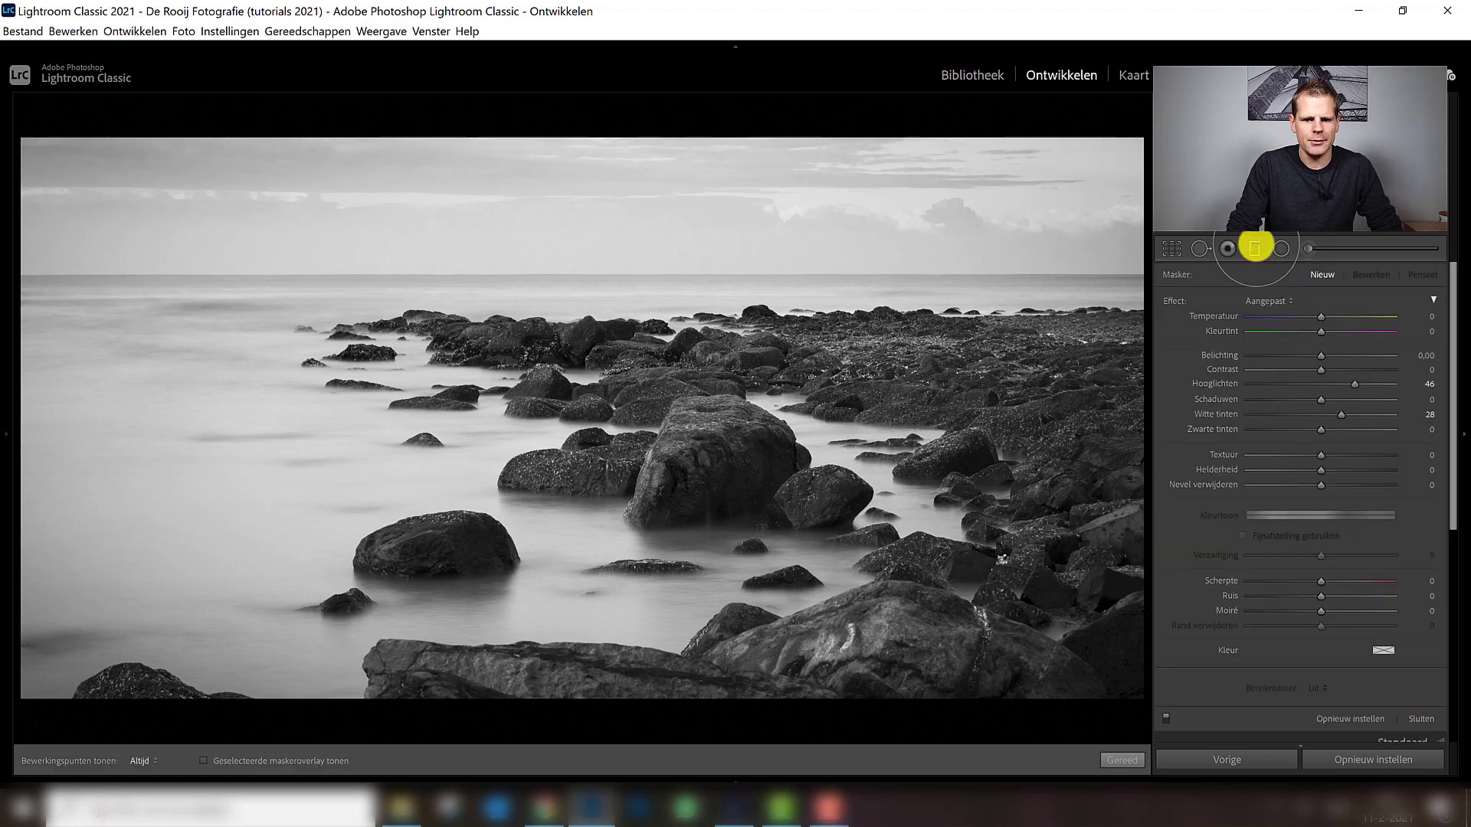
{"action": "double_click", "coordinate": [1356, 384]}
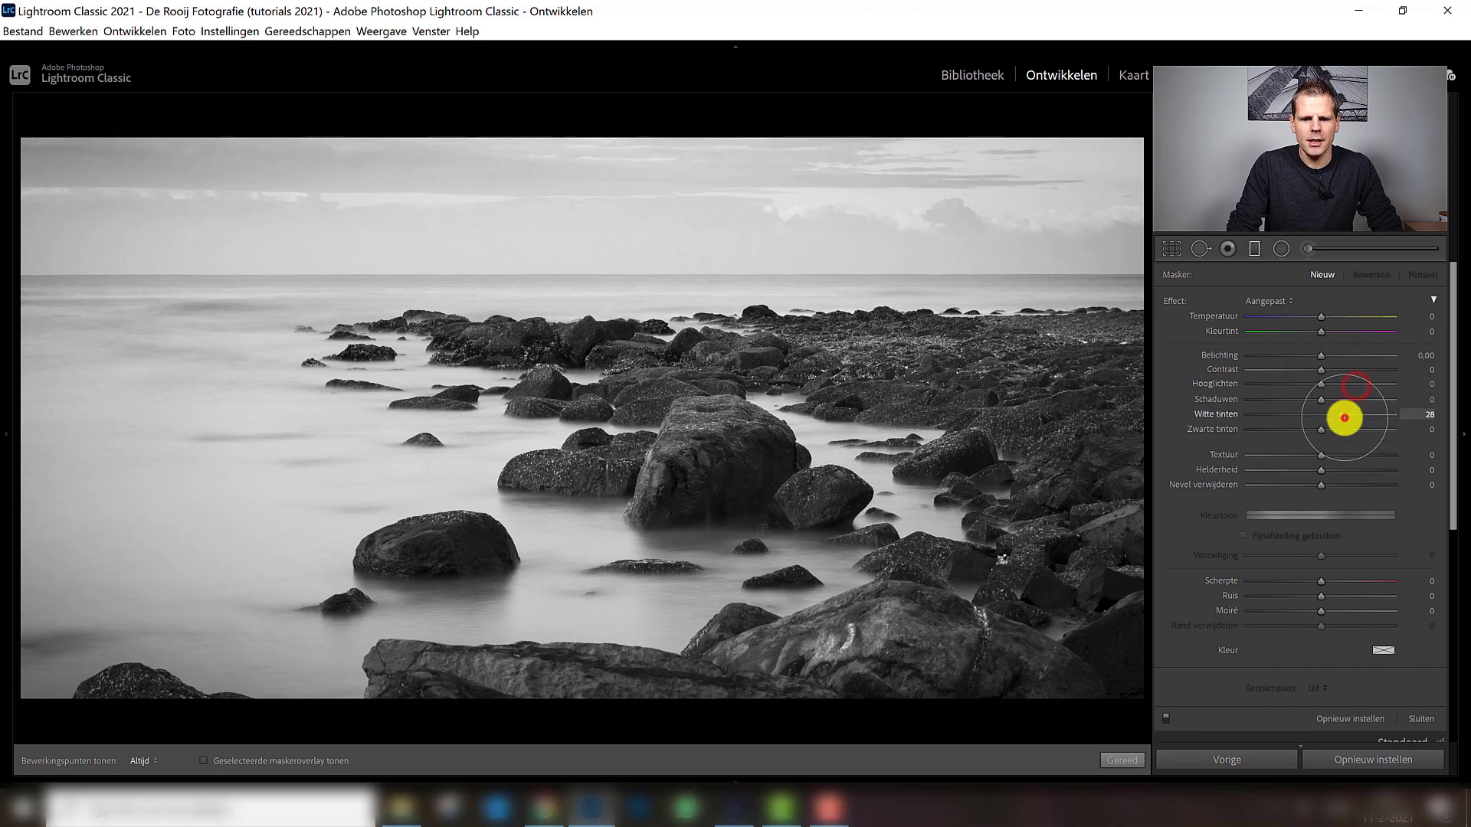
{"action": "double_click", "coordinate": [1344, 417]}
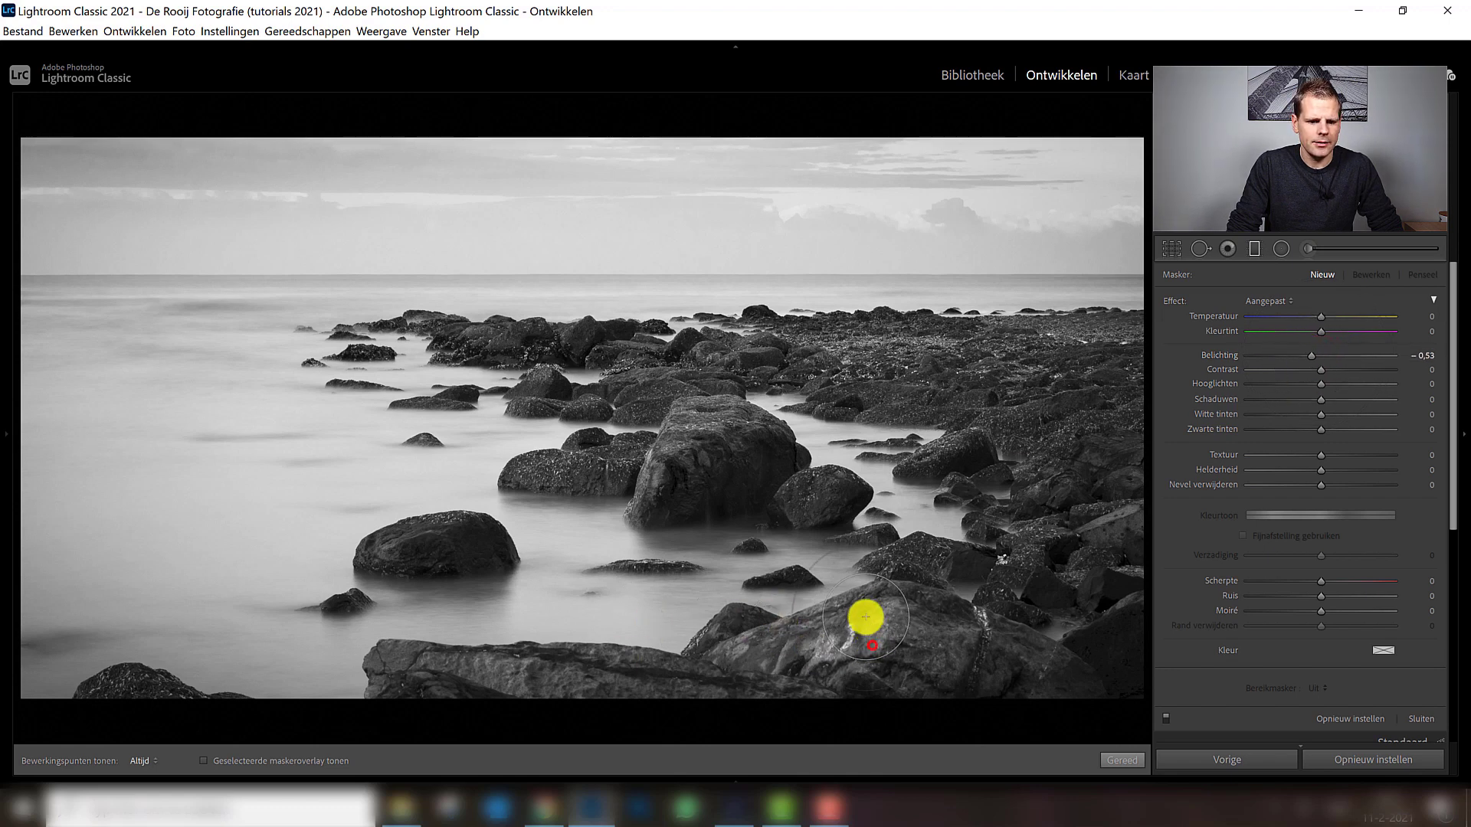
{"action": "mouse_move", "coordinate": [865, 616]}
{"action": "left_mouse_down"}
{"action": "mouse_move", "coordinate": [844, 486]}
{"action": "mouse_move", "coordinate": [853, 529]}
{"action": "left_mouse_up"}
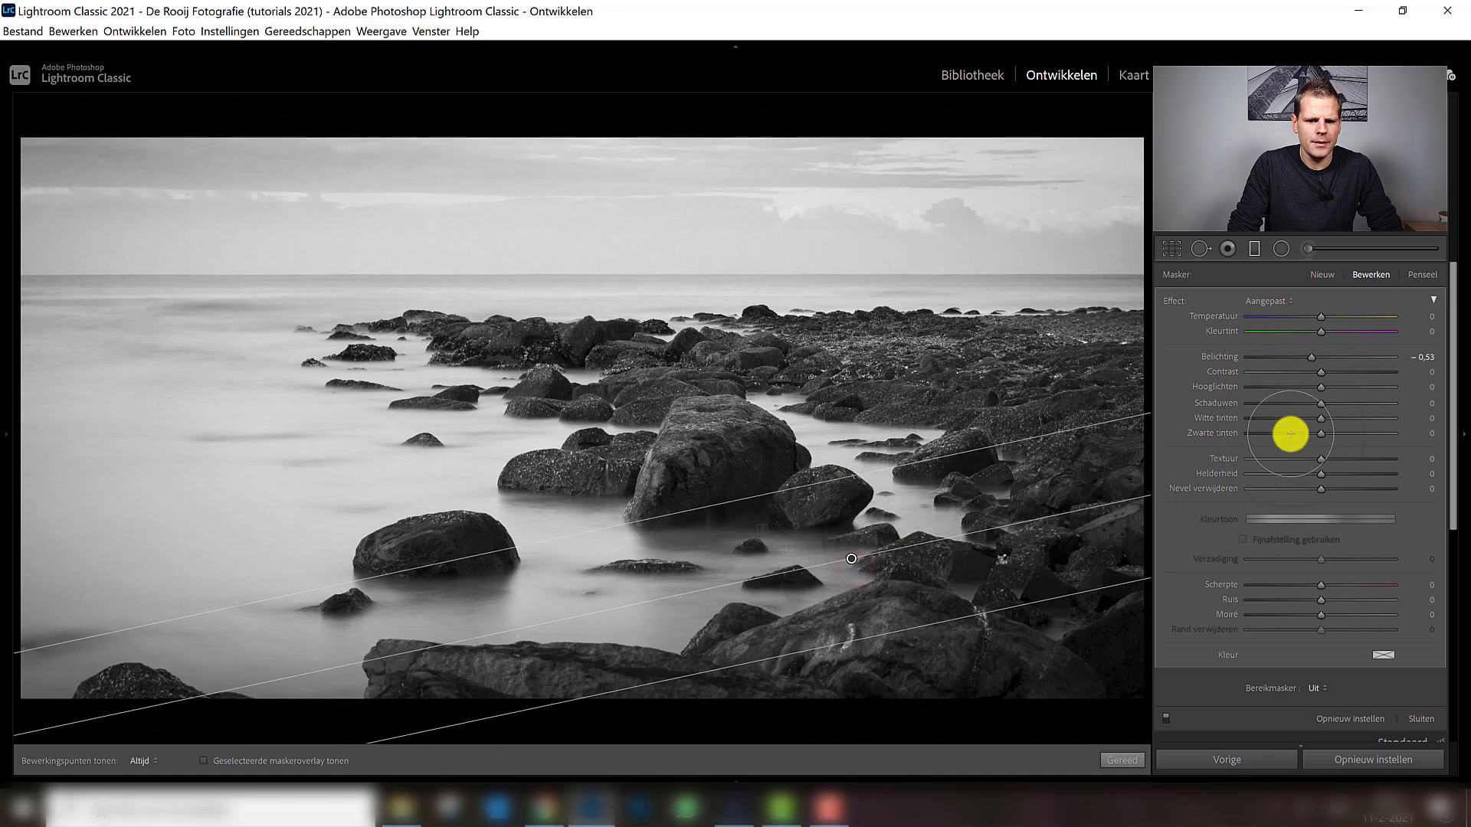
{"action": "mouse_move", "coordinate": [1320, 388]}
{"action": "left_mouse_down"}
{"action": "mouse_move", "coordinate": [1281, 387]}
{"action": "mouse_move", "coordinate": [1300, 388]}
{"action": "left_mouse_up"}
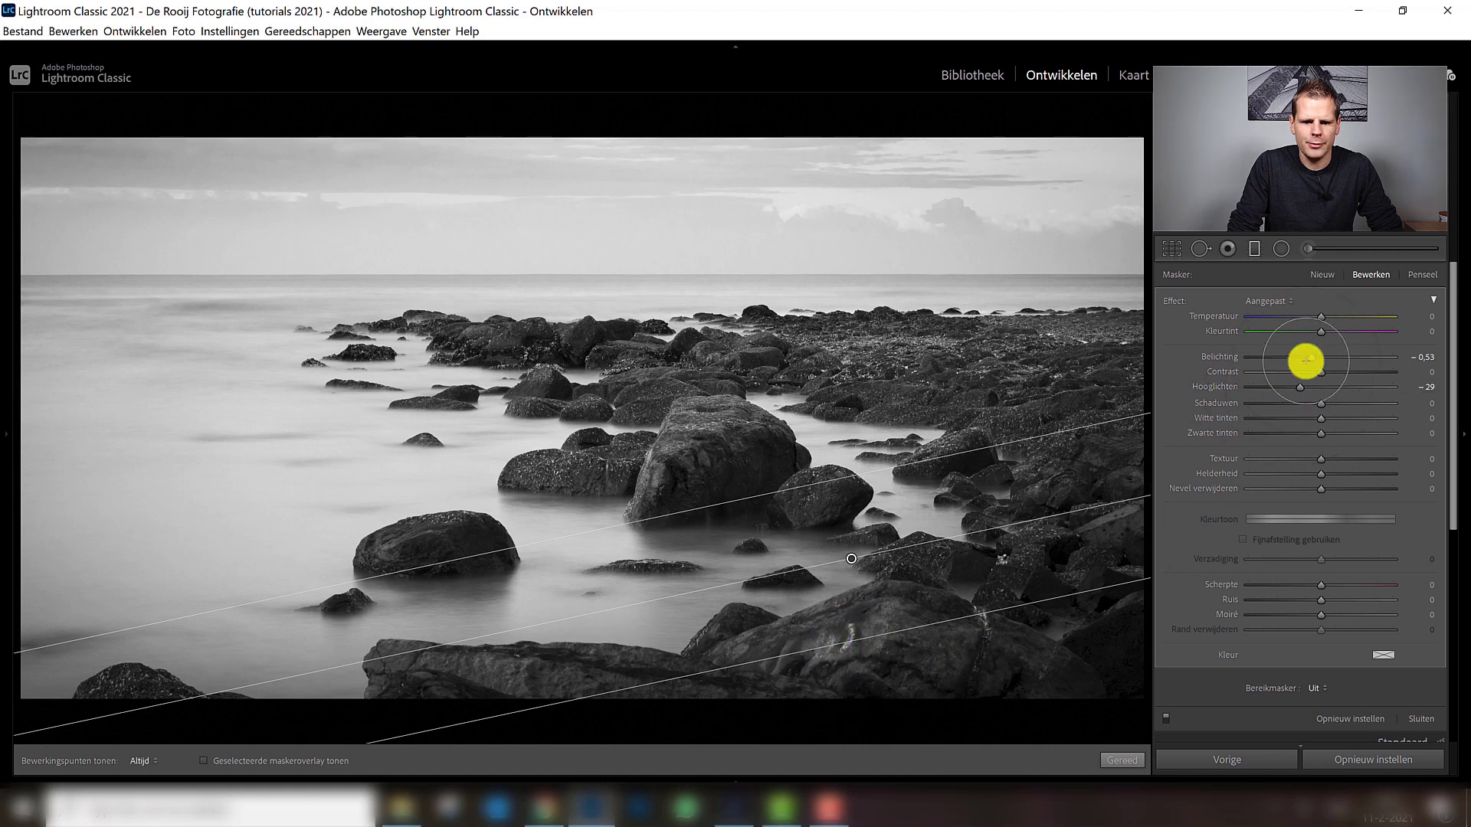
{"action": "left_click_drag", "start_coordinate": [1300, 357], "coordinate": [1308, 358]}
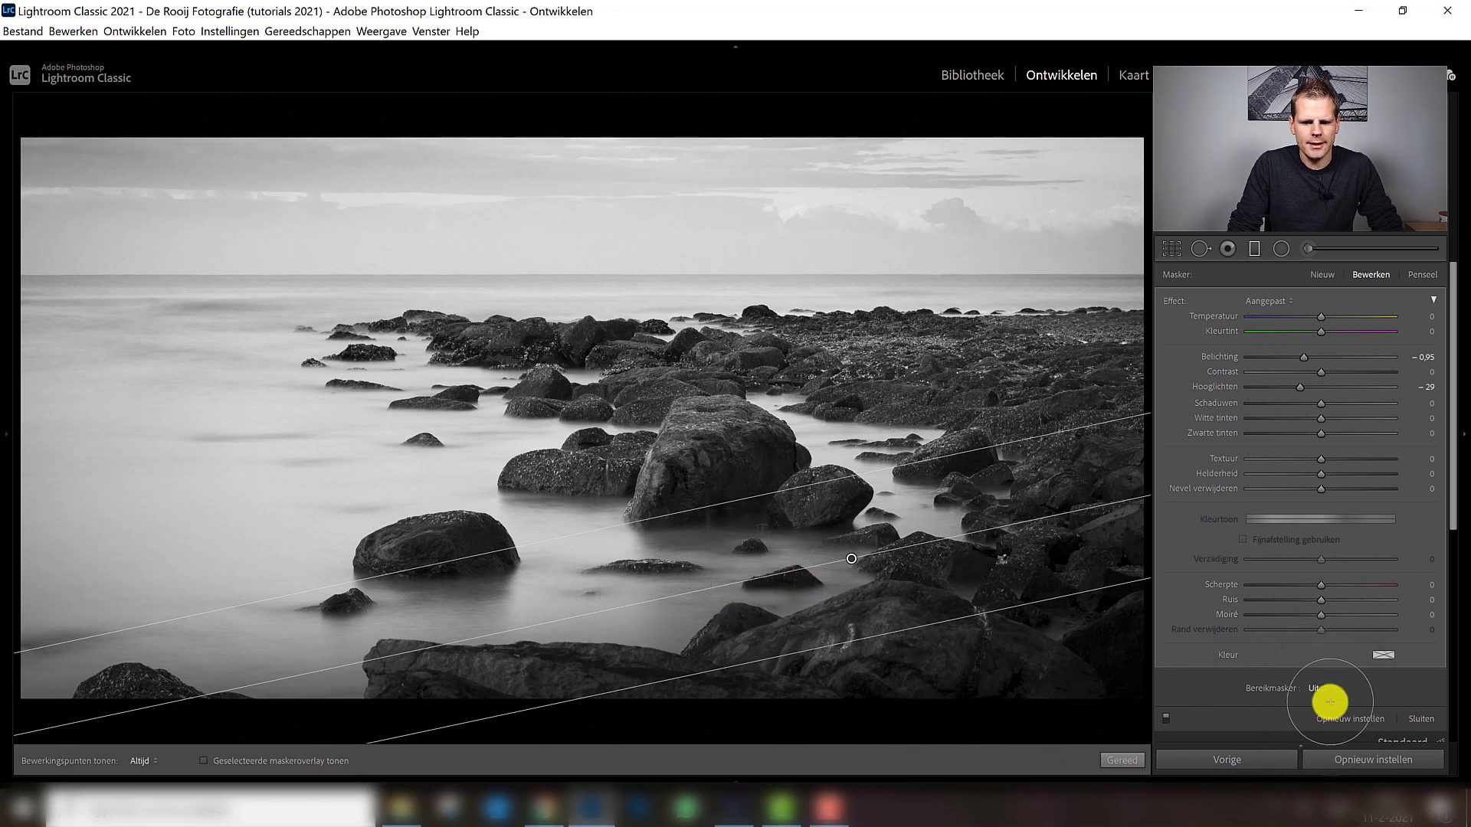
Restrict the graduated filter with a luminance range mask of 0/54, smoothness 40, and shift it lower
{"action": "left_click", "coordinate": [1319, 688]}
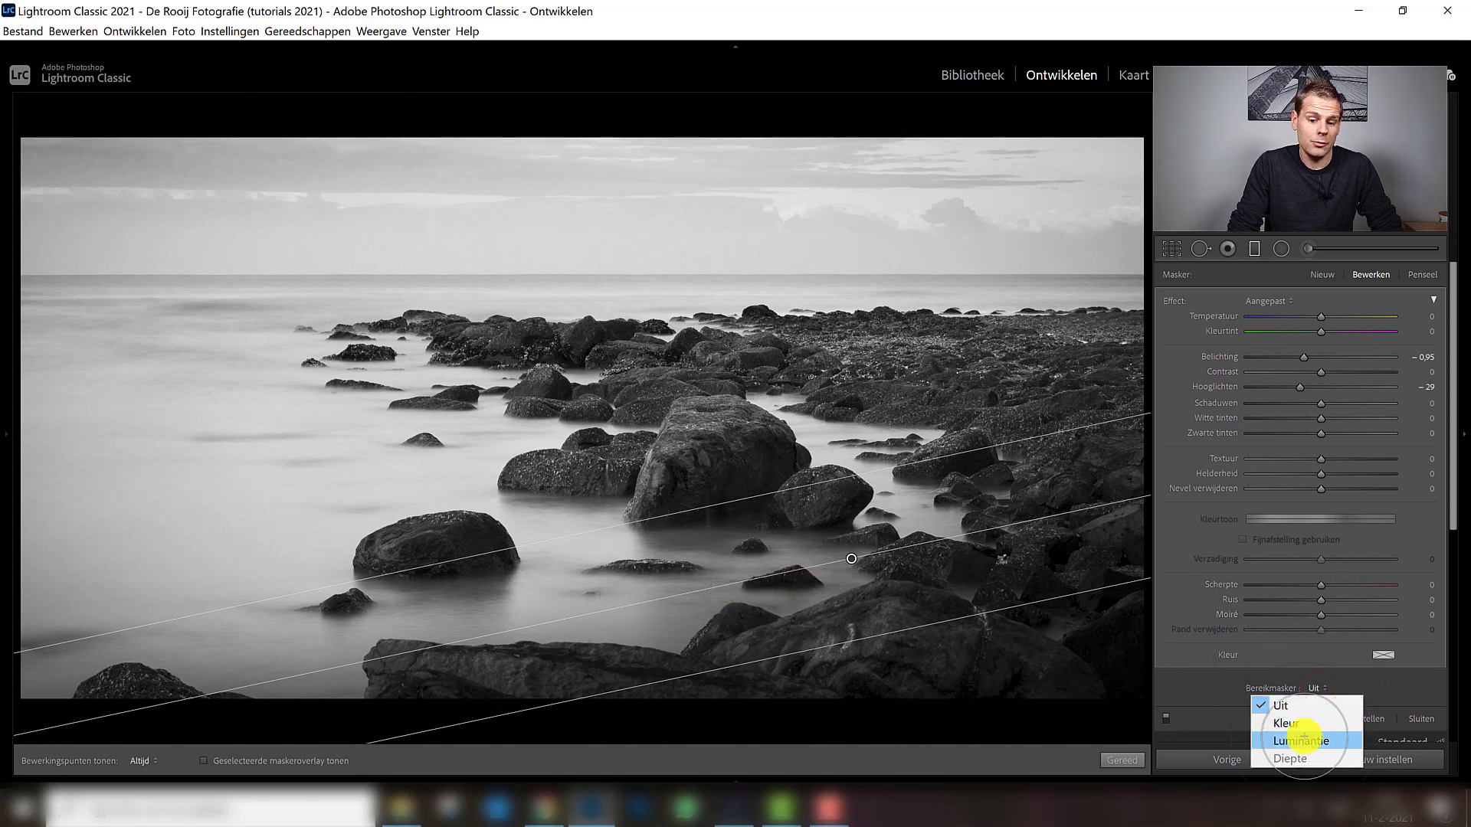
{"action": "left_click", "coordinate": [1304, 738]}
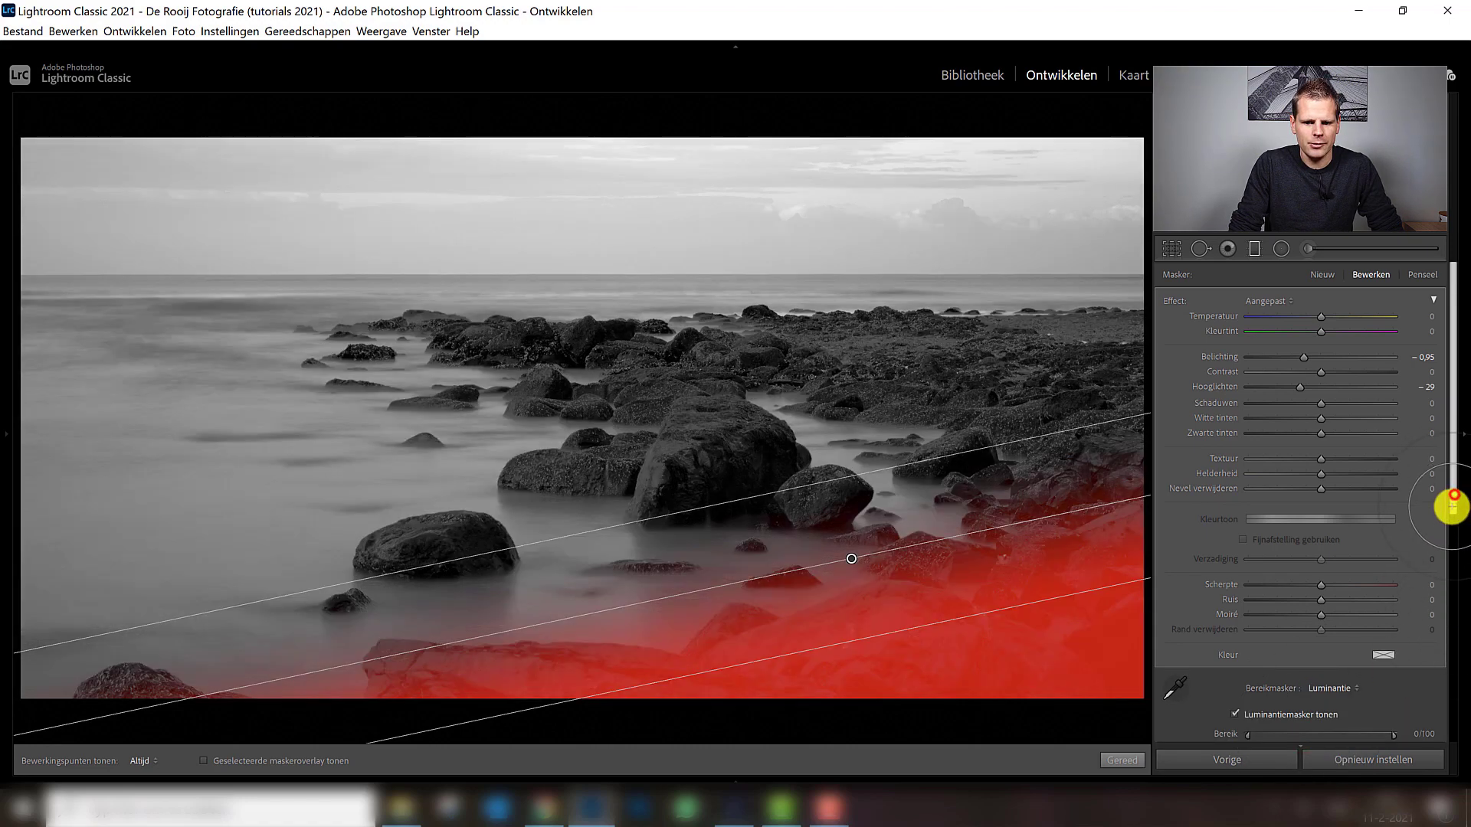
{"action": "mouse_move", "coordinate": [1453, 500]}
{"action": "left_mouse_down"}
{"action": "mouse_move", "coordinate": [1412, 634]}
{"action": "mouse_move", "coordinate": [1337, 653]}
{"action": "left_mouse_up"}
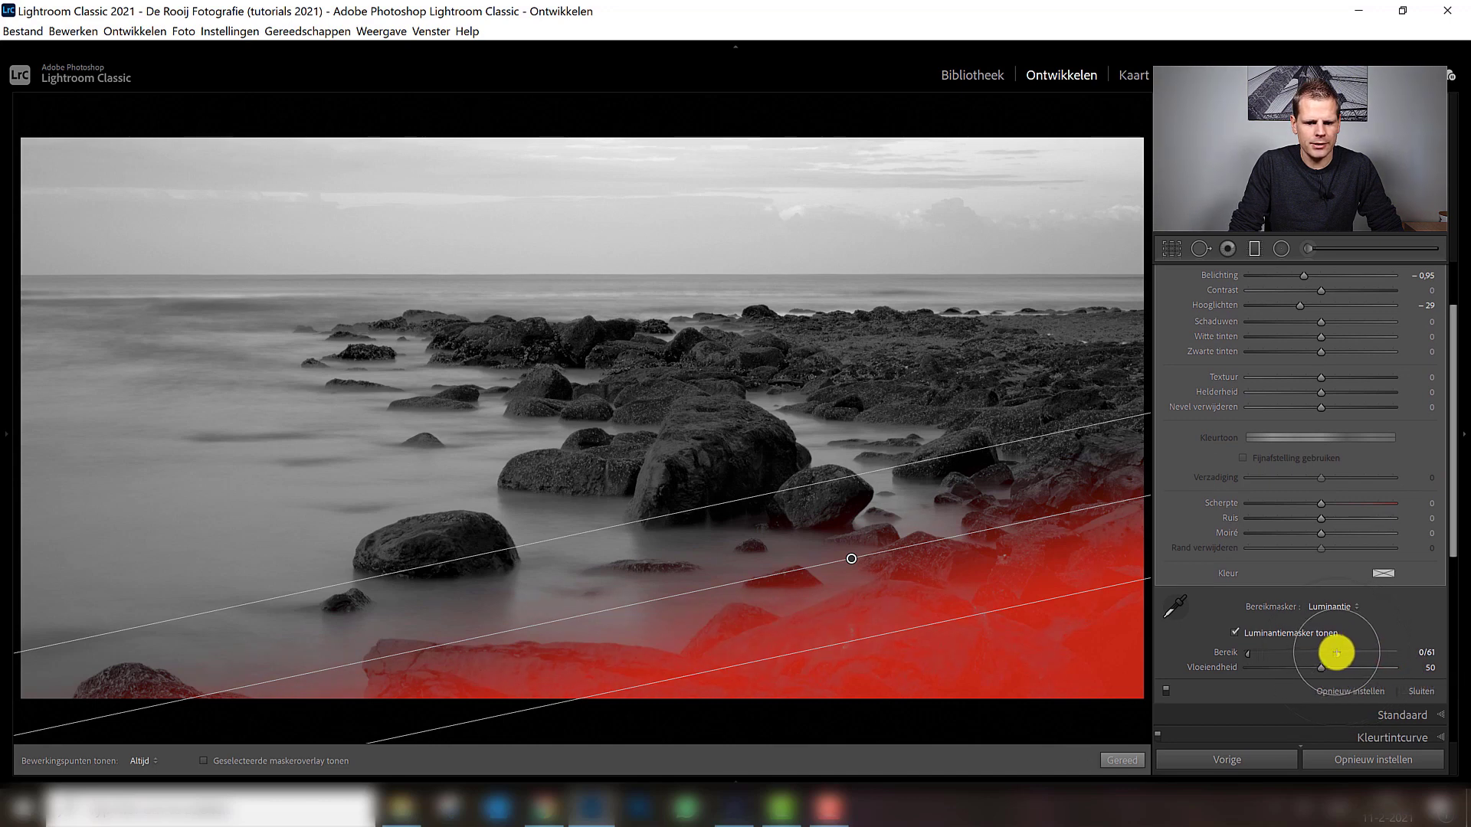
{"action": "left_click_drag", "start_coordinate": [1348, 669], "coordinate": [1310, 667]}
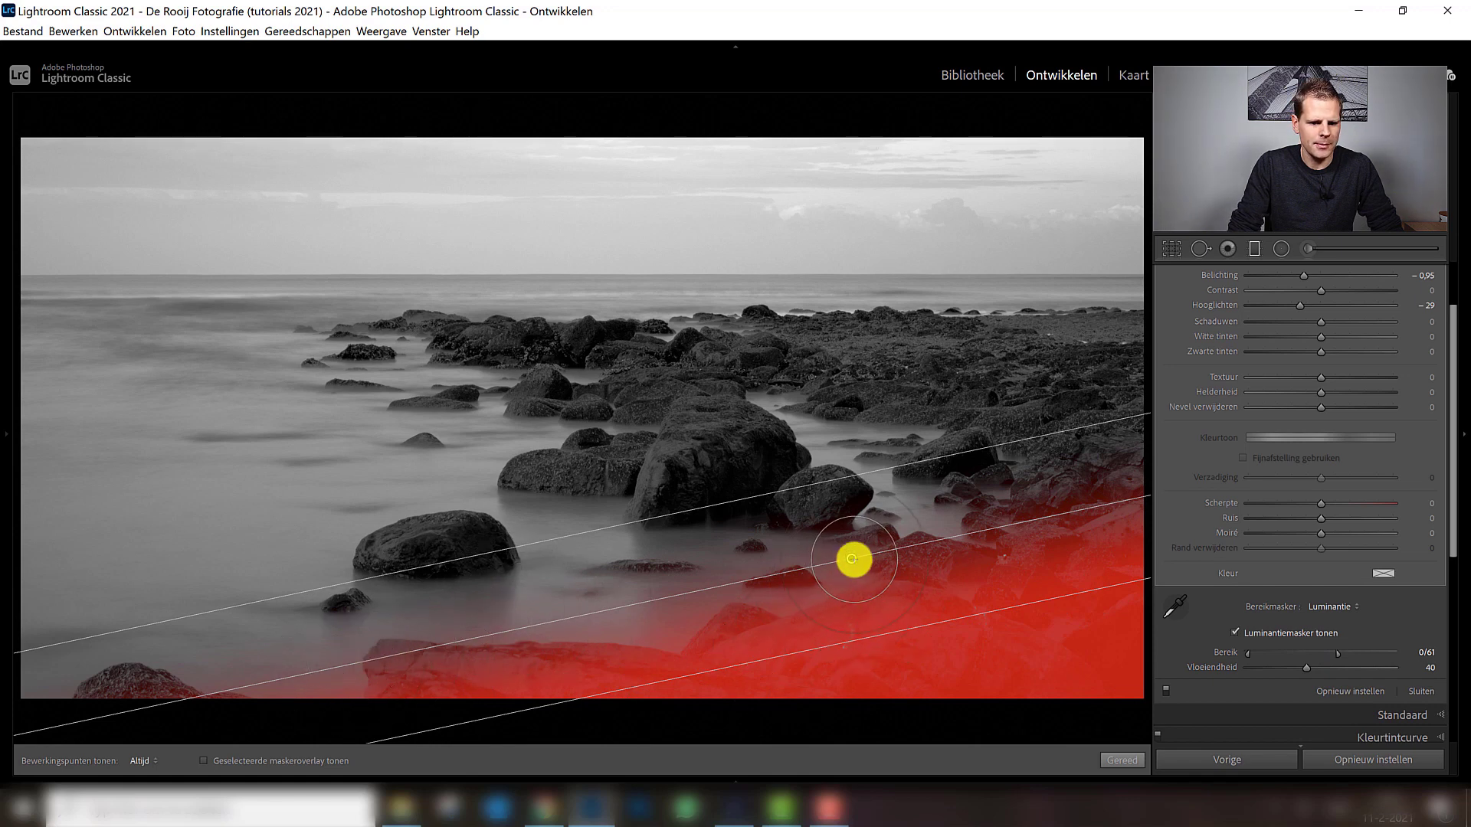
{"action": "left_click_drag", "start_coordinate": [843, 544], "coordinate": [846, 564]}
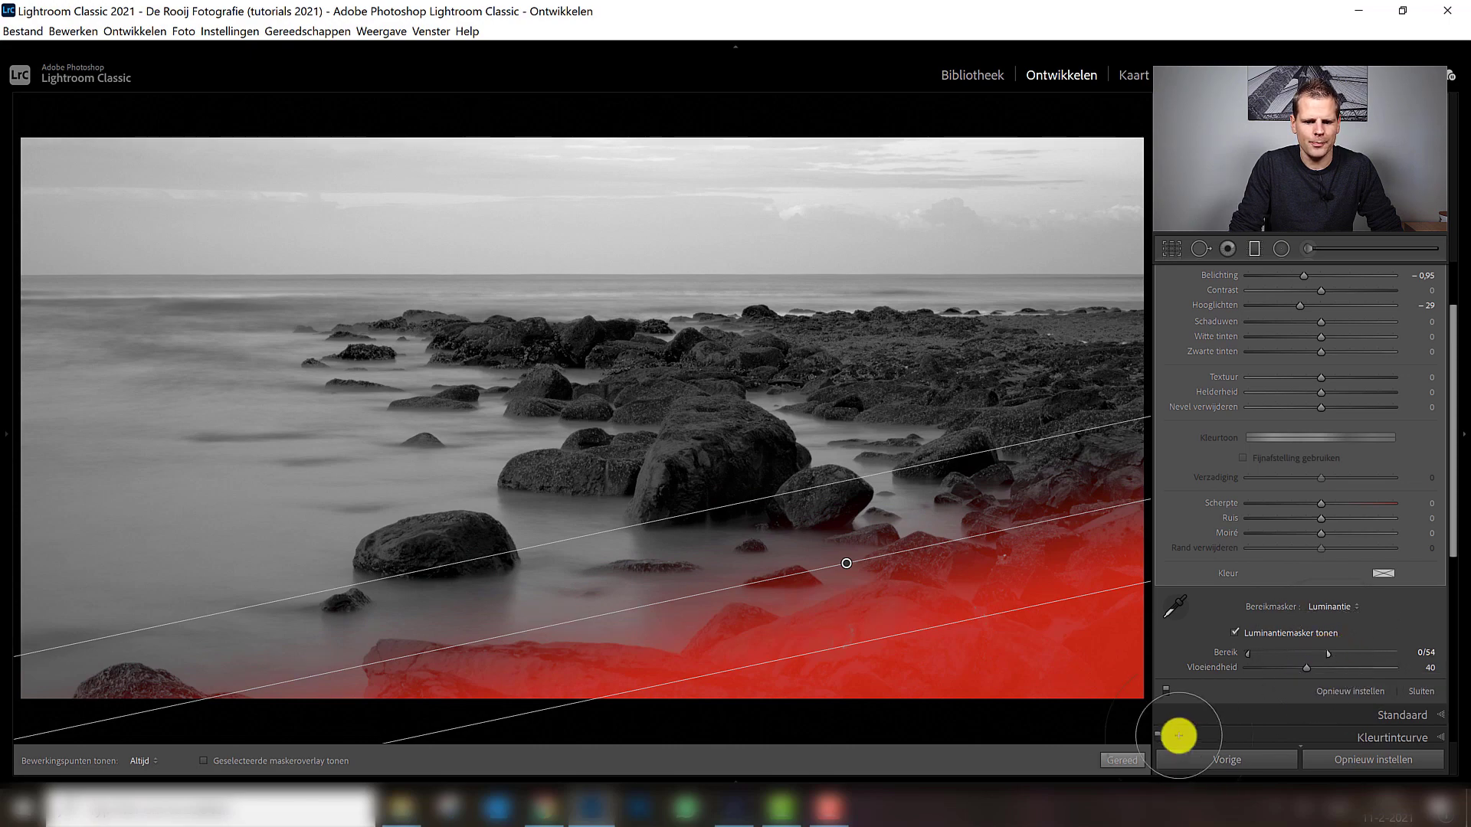
Add an inverted radial filter rotated over the large rock at the bottom edge to darken it
{"action": "left_click", "coordinate": [1120, 760]}
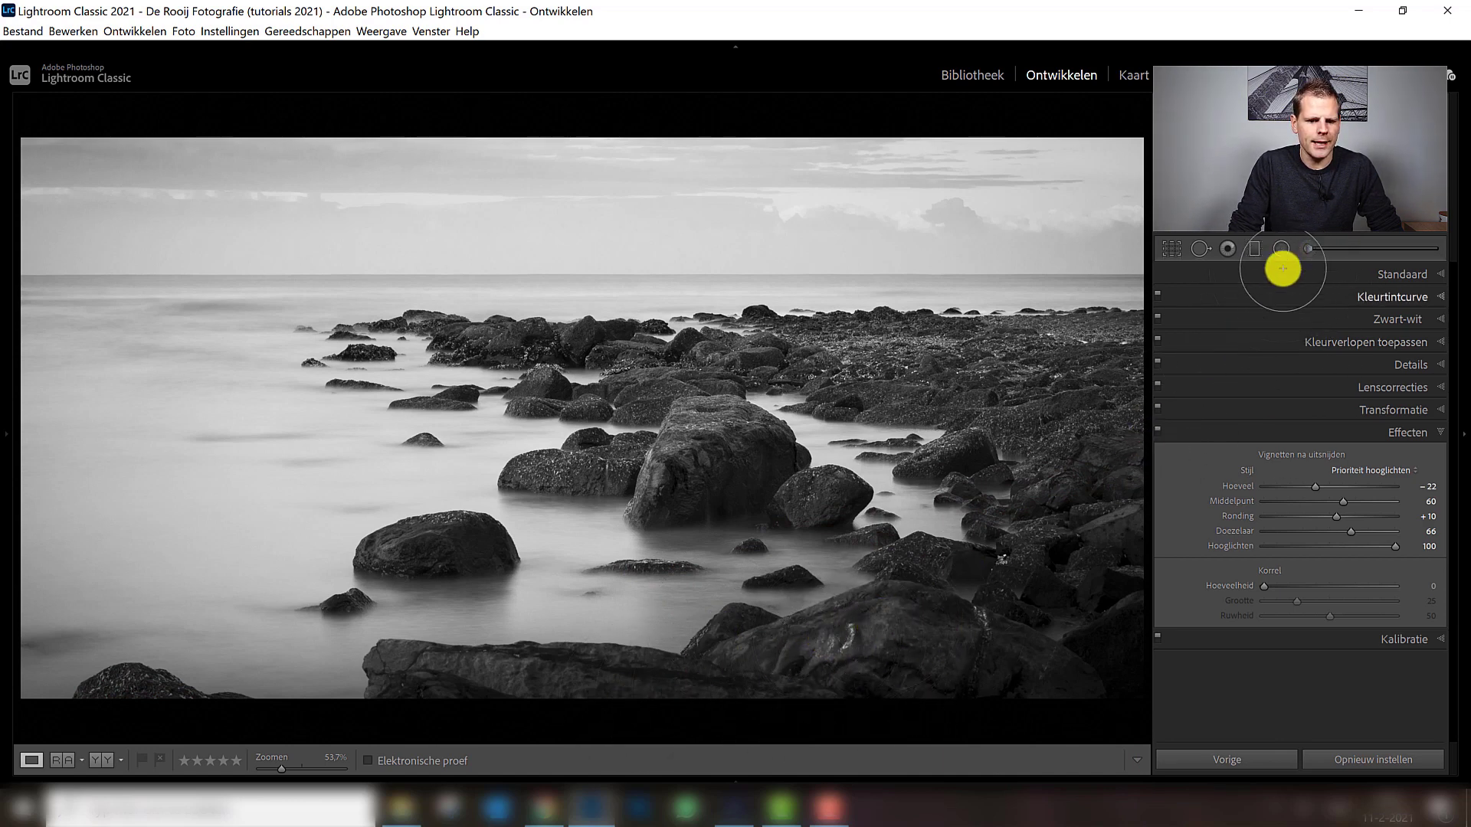
{"action": "left_click", "coordinate": [1277, 253]}
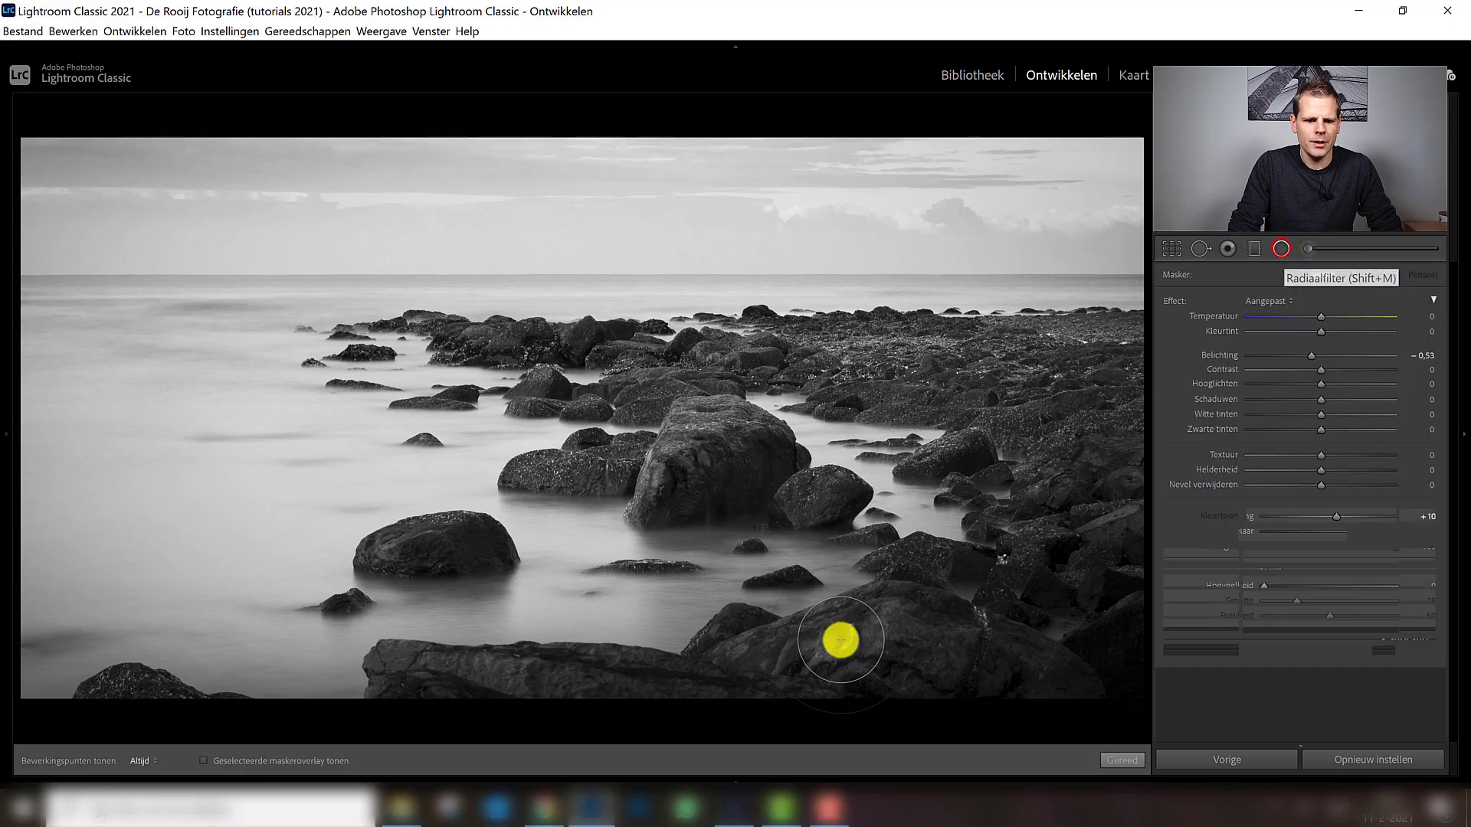
{"action": "left_click_drag", "start_coordinate": [802, 641], "coordinate": [928, 679]}
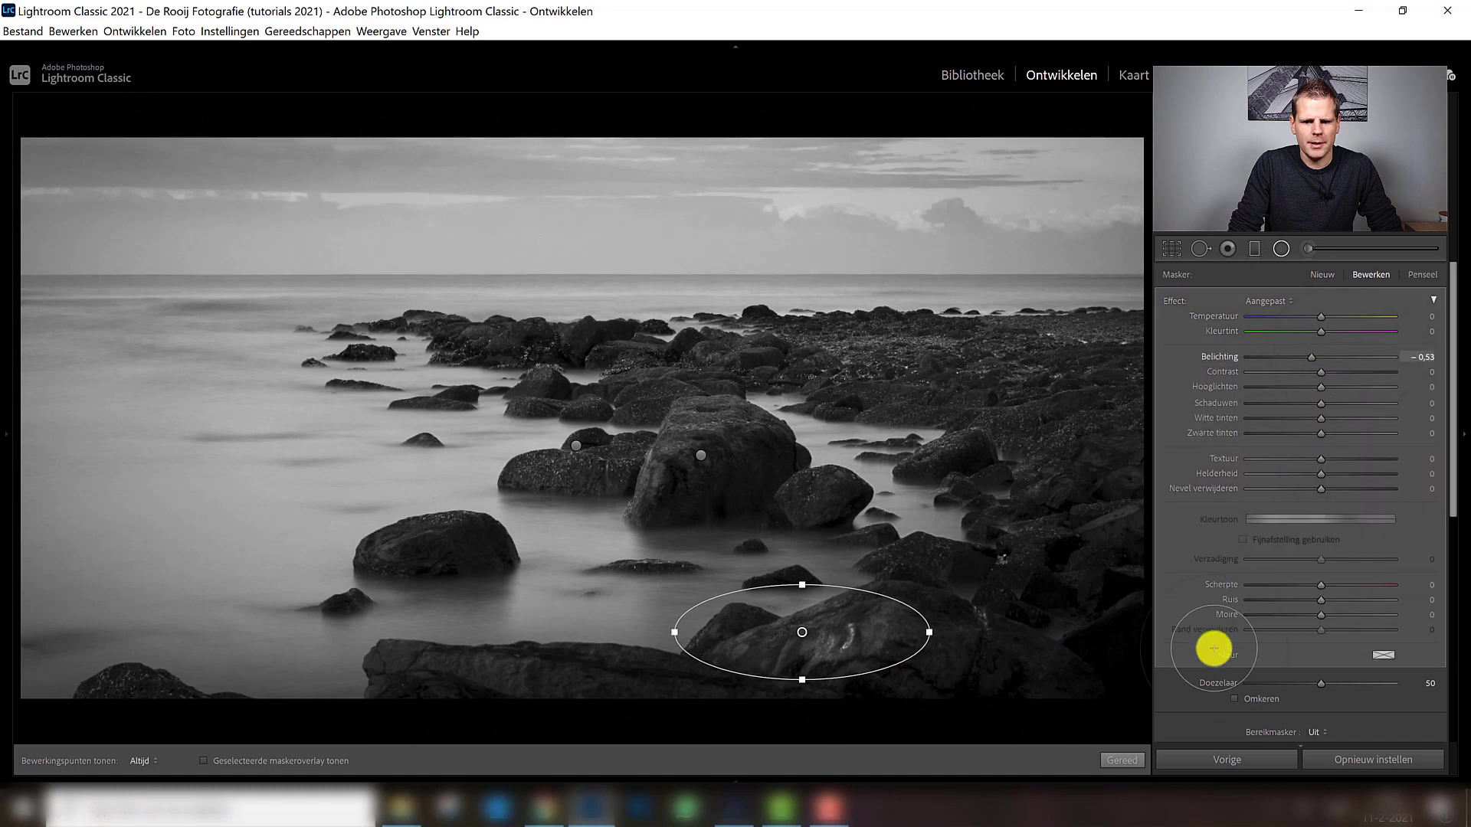
{"action": "left_click", "coordinate": [1236, 698]}
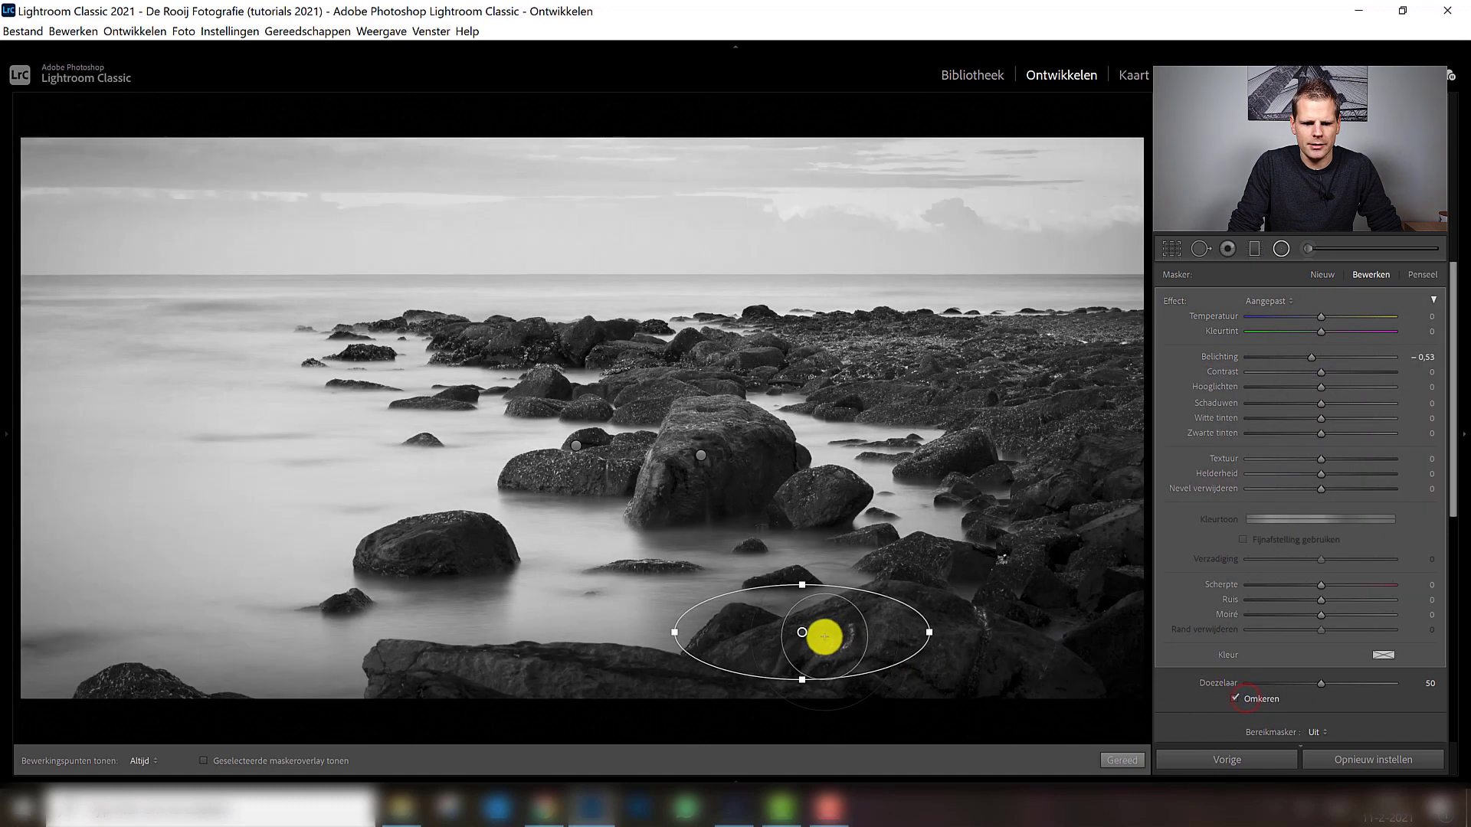
{"action": "left_click_drag", "start_coordinate": [802, 632], "coordinate": [834, 639]}
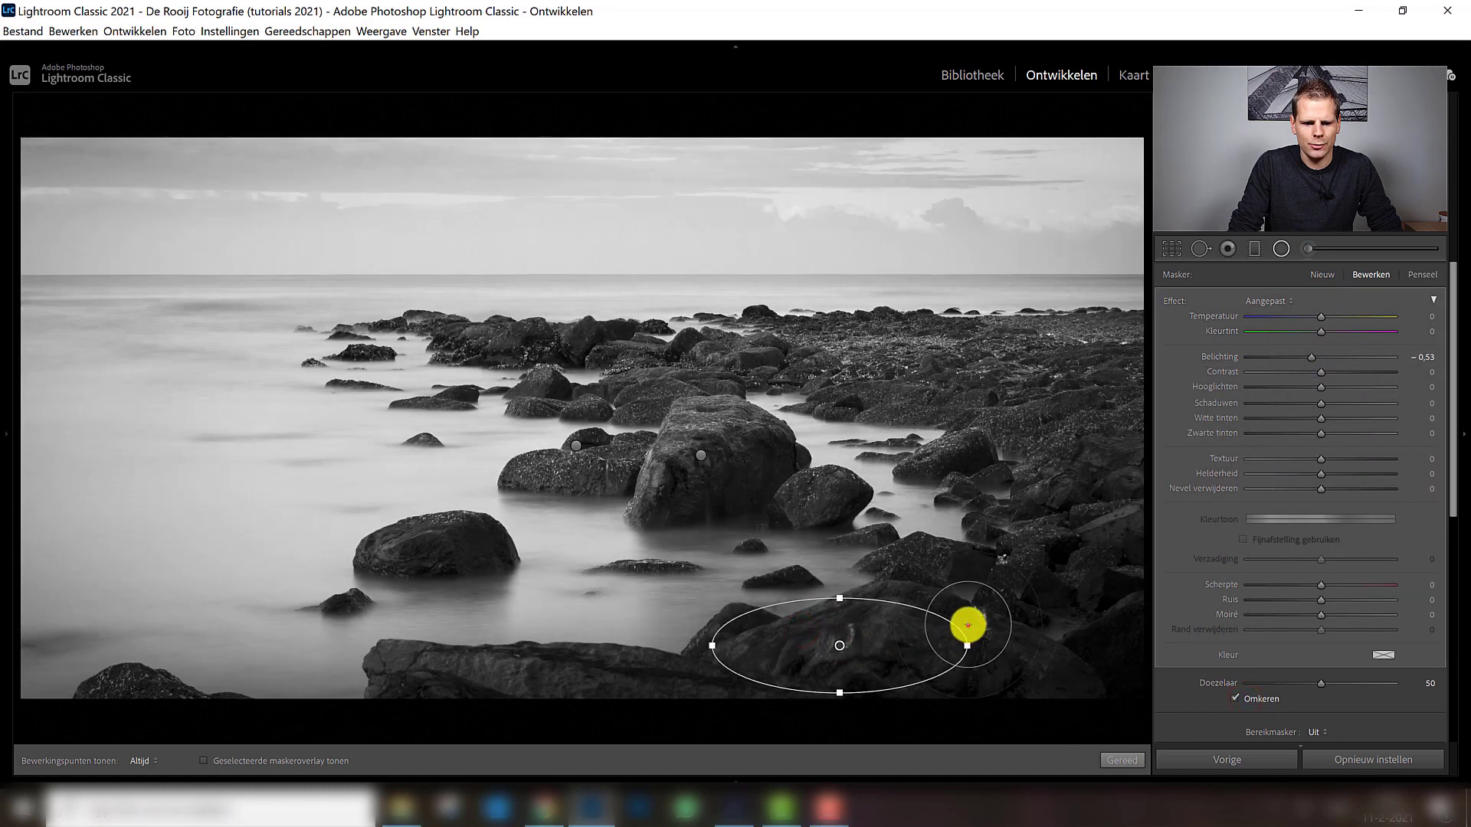
{"action": "left_click_drag", "start_coordinate": [967, 624], "coordinate": [956, 585]}
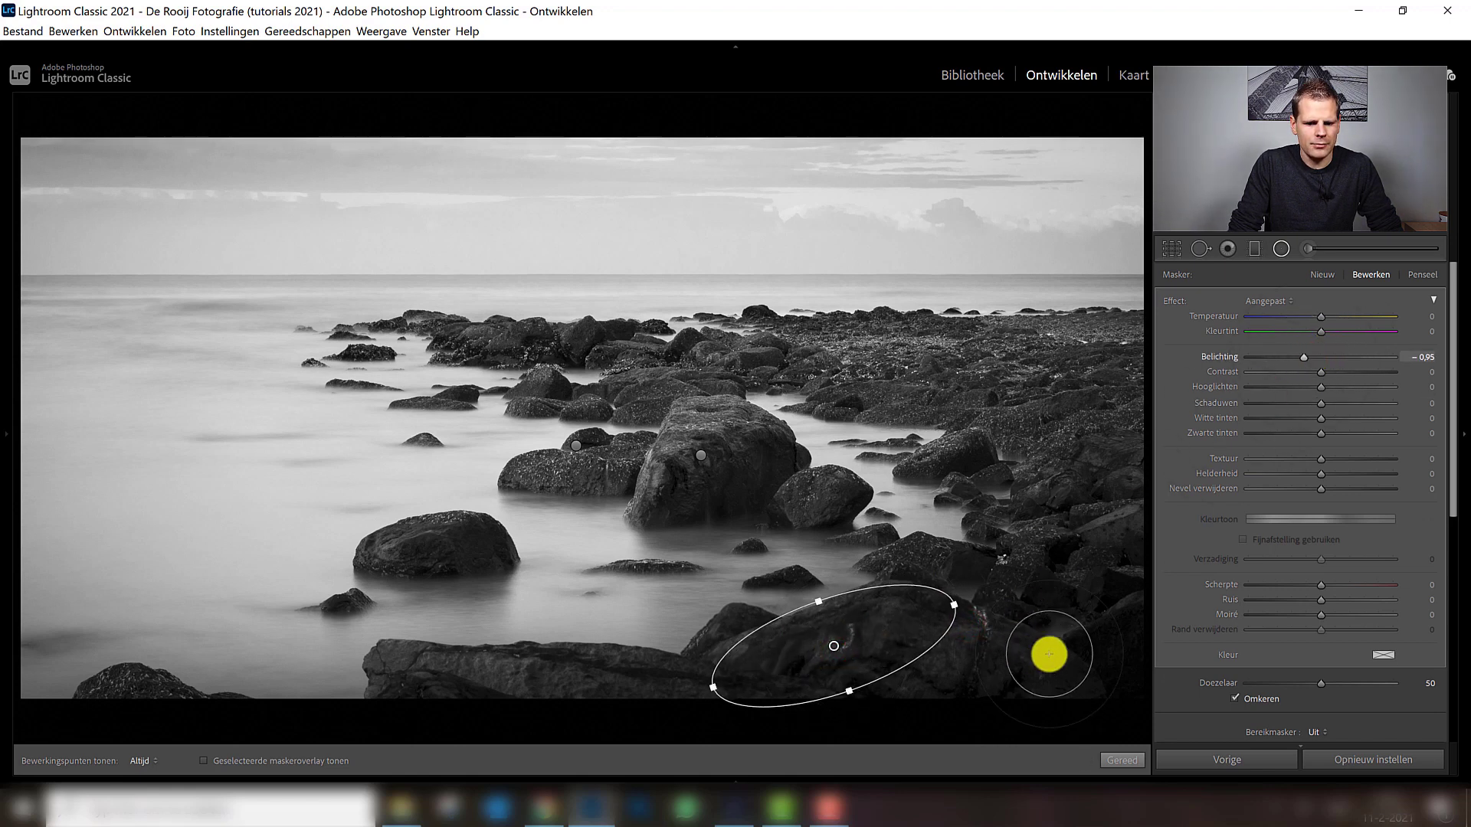
{"action": "left_click", "coordinate": [1123, 760]}
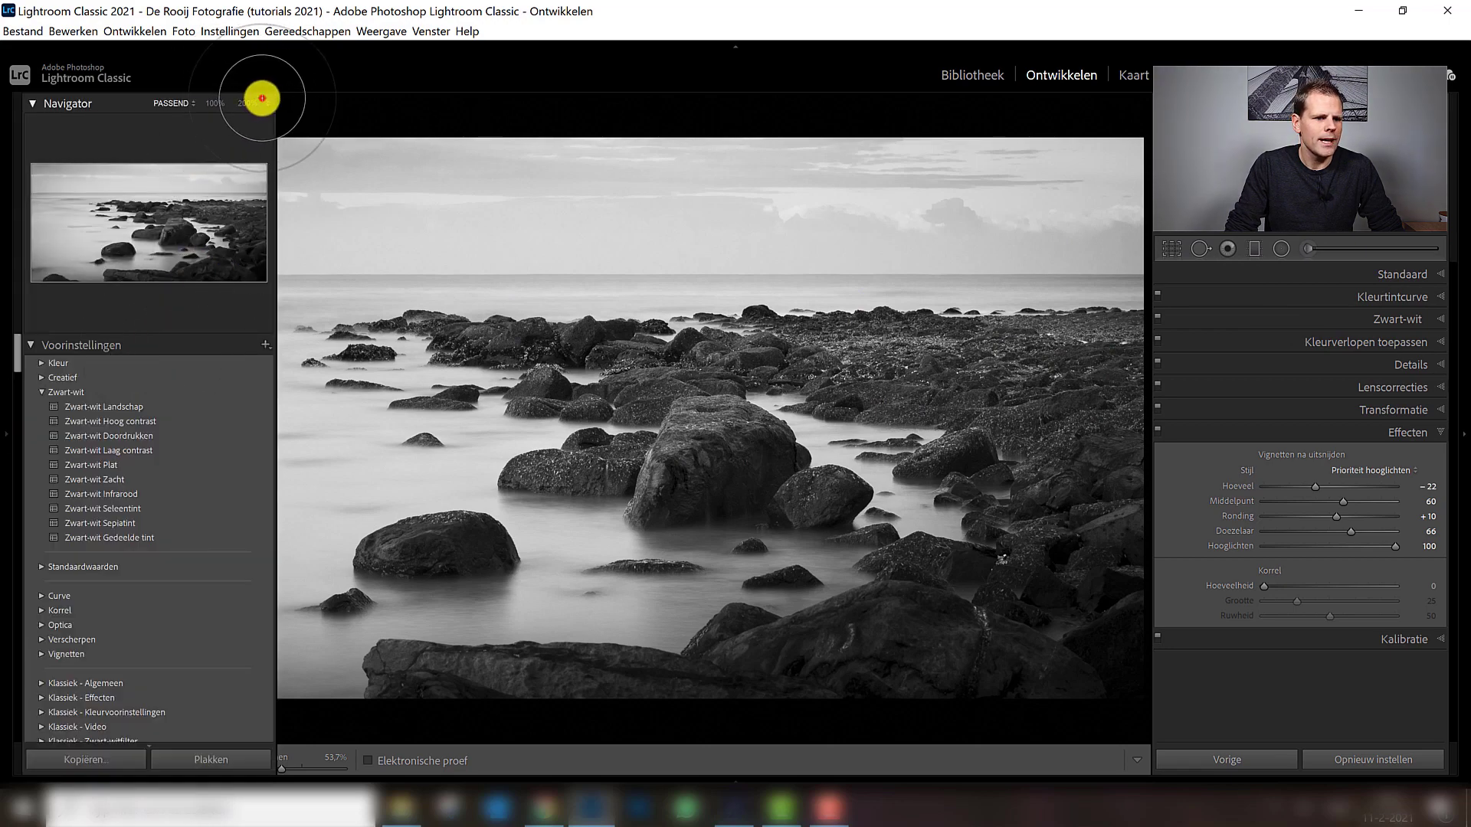
With the photo at 33% view, draw a radial filter ellipse over the rocks at the right edge
{"action": "left_click", "coordinate": [261, 99]}
{"action": "left_click", "coordinate": [261, 102]}
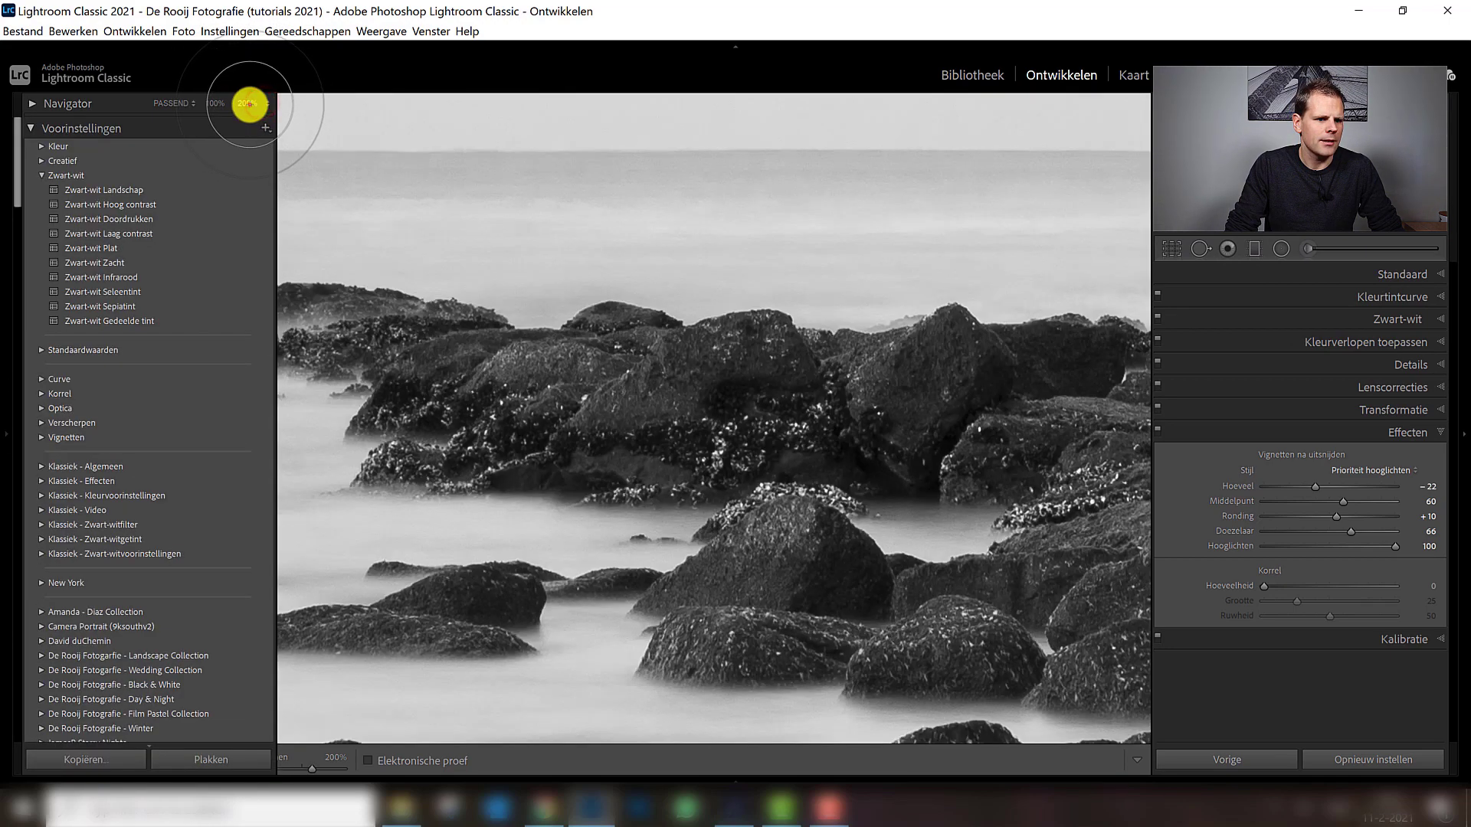
{"action": "left_click", "coordinate": [268, 101]}
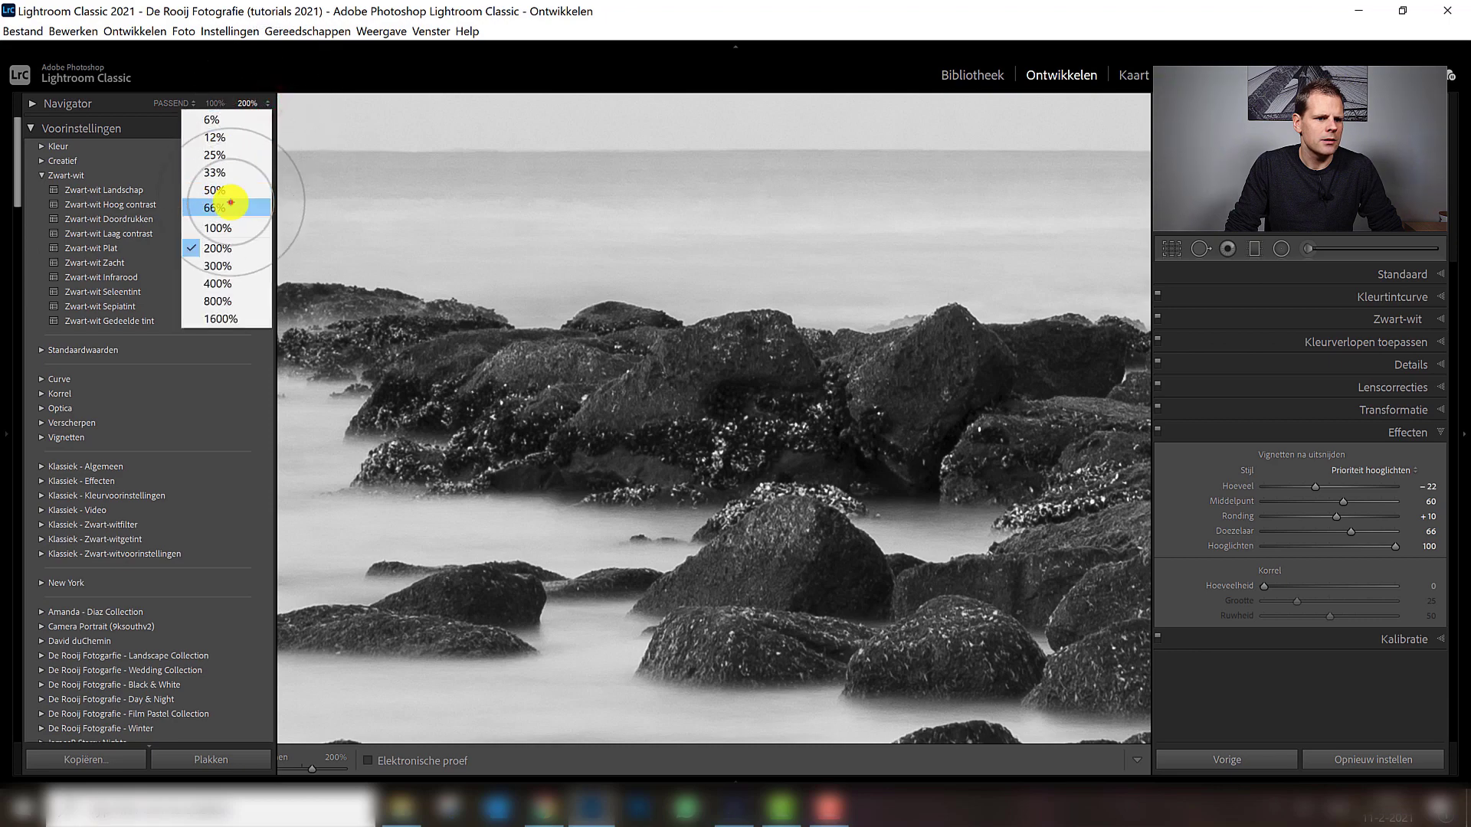
{"action": "left_click", "coordinate": [214, 208]}
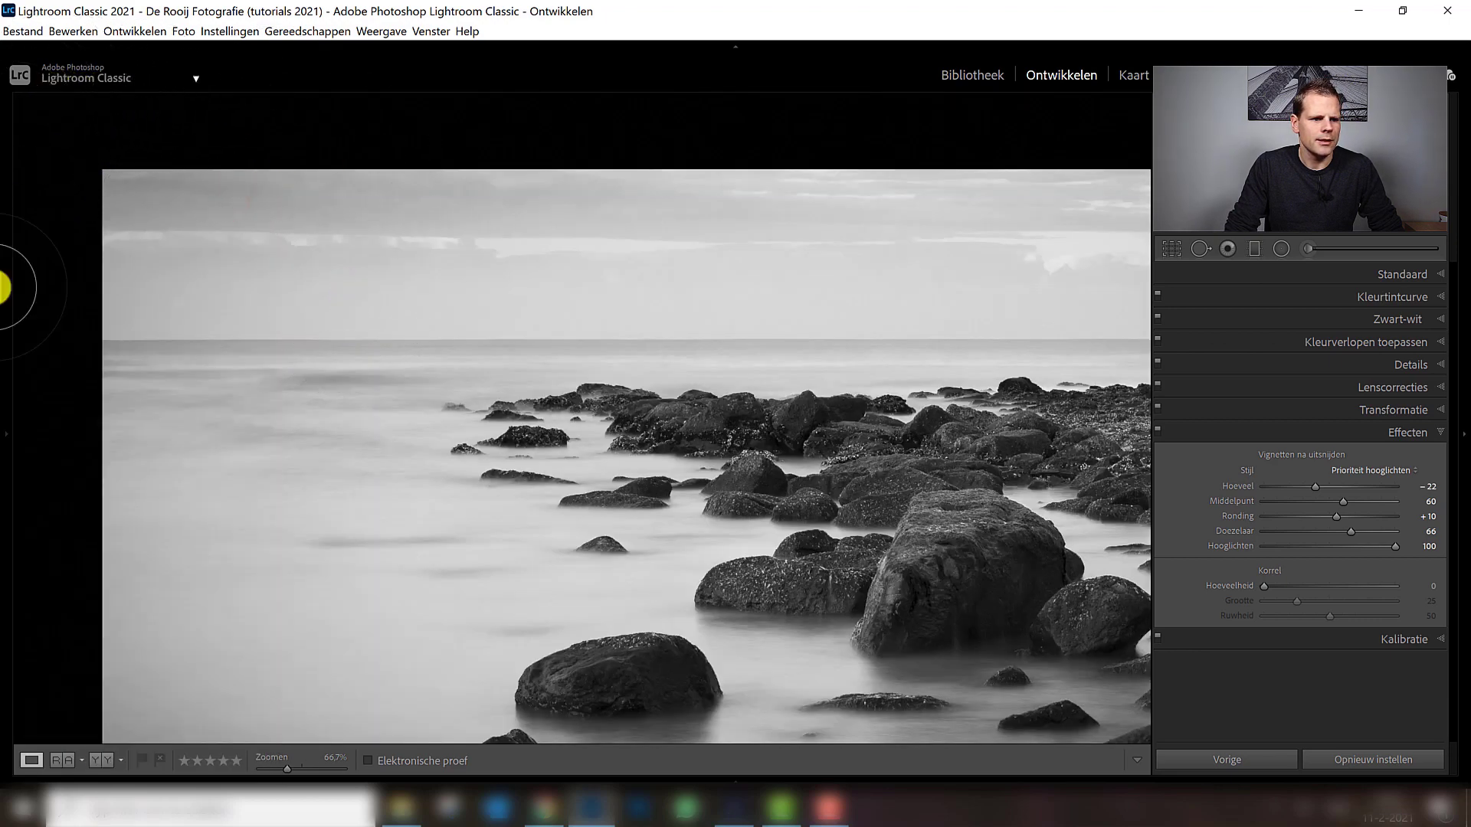
{"action": "left_click", "coordinate": [265, 104]}
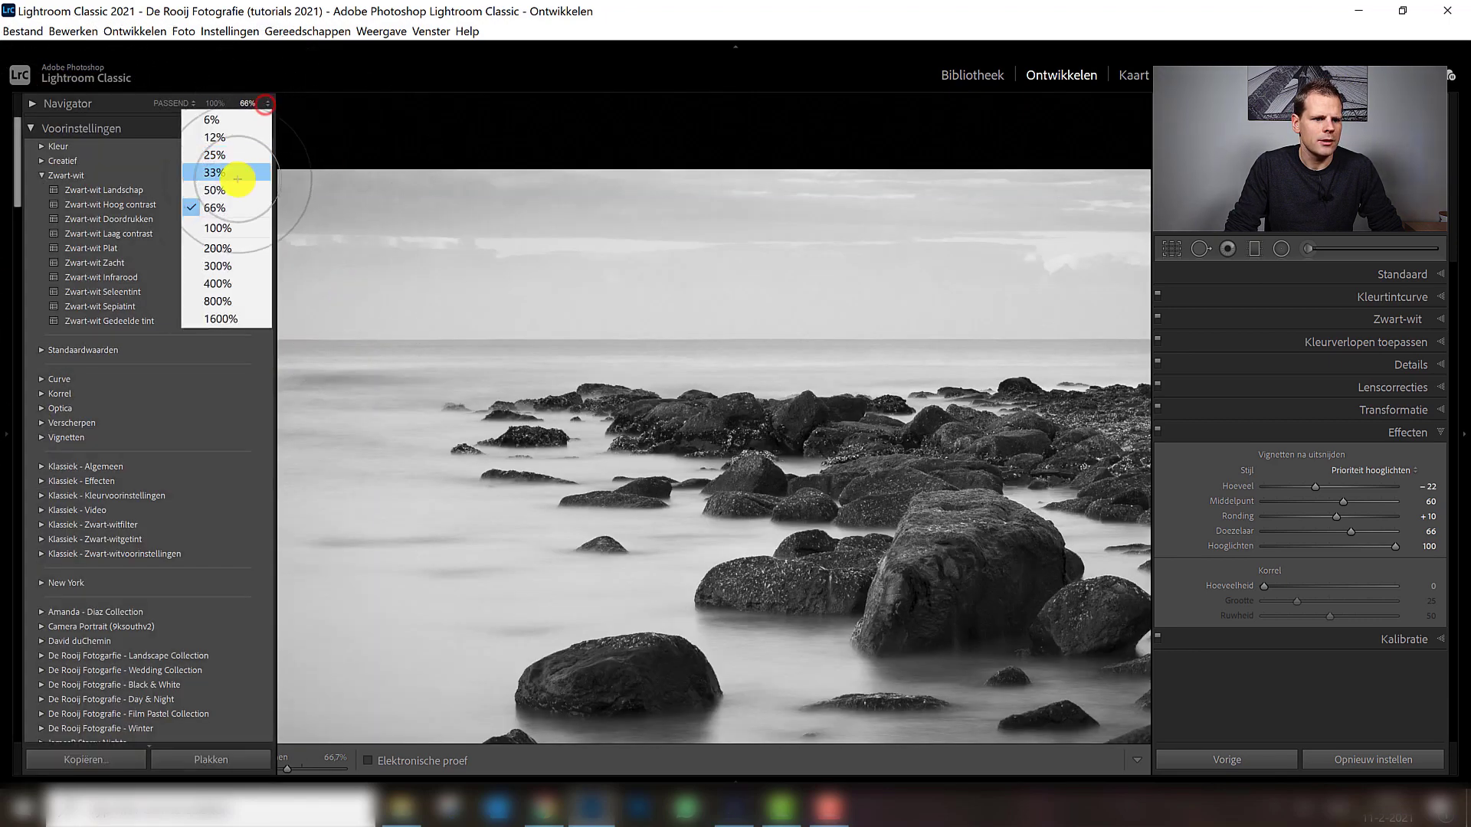
{"action": "left_click", "coordinate": [215, 178]}
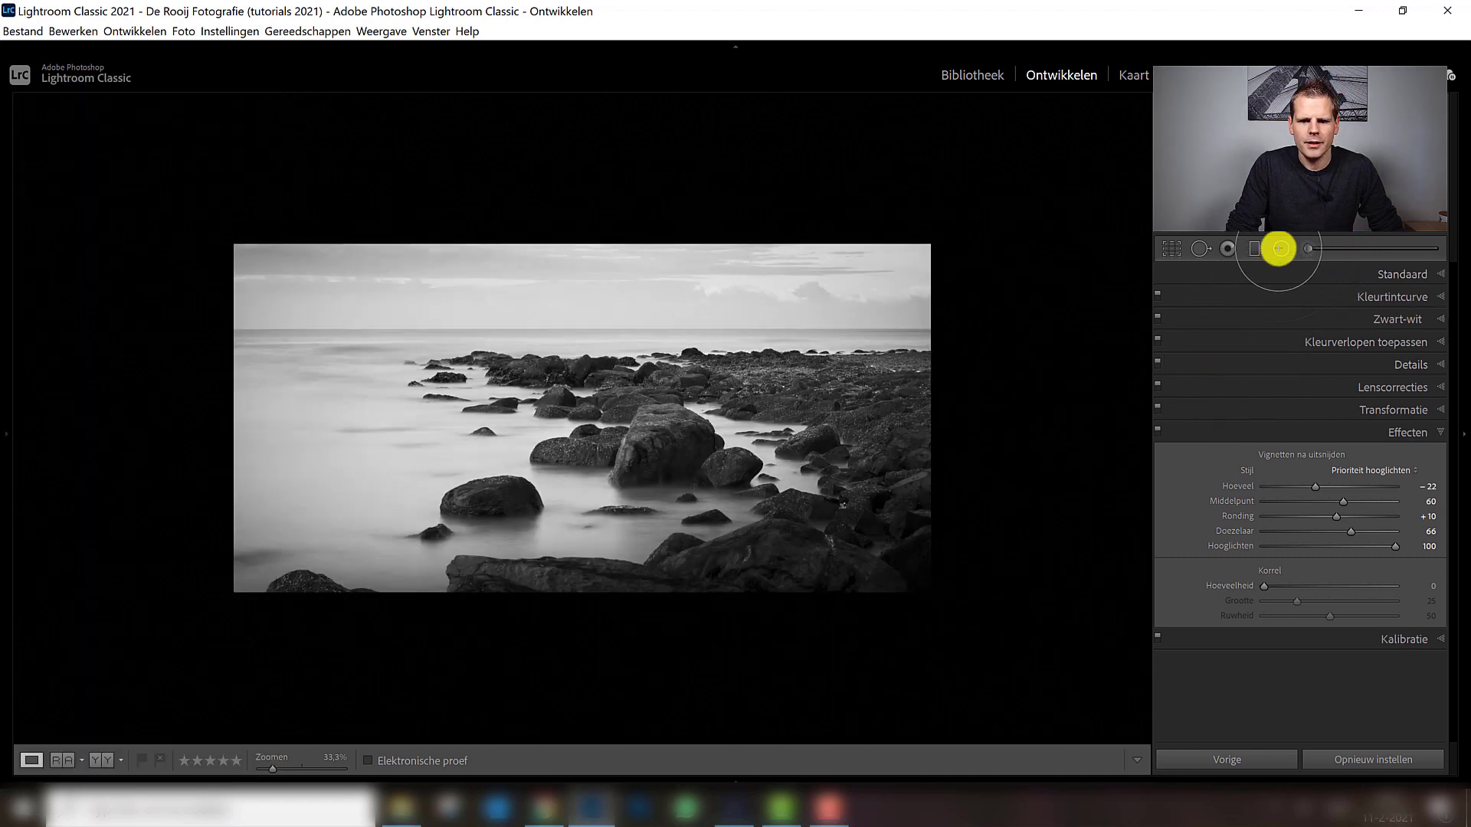
{"action": "left_click", "coordinate": [1278, 248]}
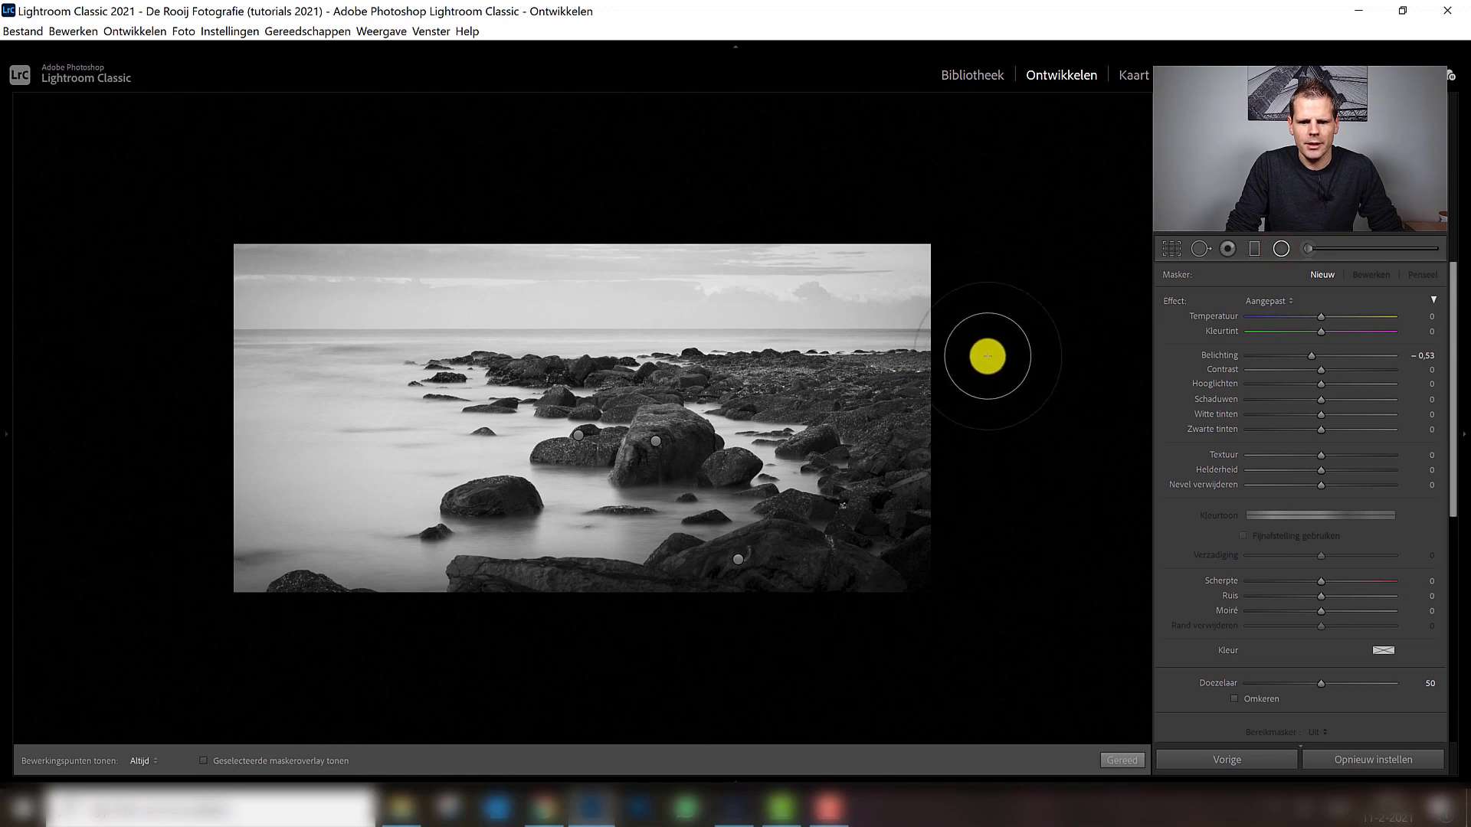
{"action": "mouse_move", "coordinate": [953, 362]}
{"action": "left_mouse_down"}
{"action": "mouse_move", "coordinate": [838, 428]}
{"action": "mouse_move", "coordinate": [831, 416]}
{"action": "left_mouse_up"}
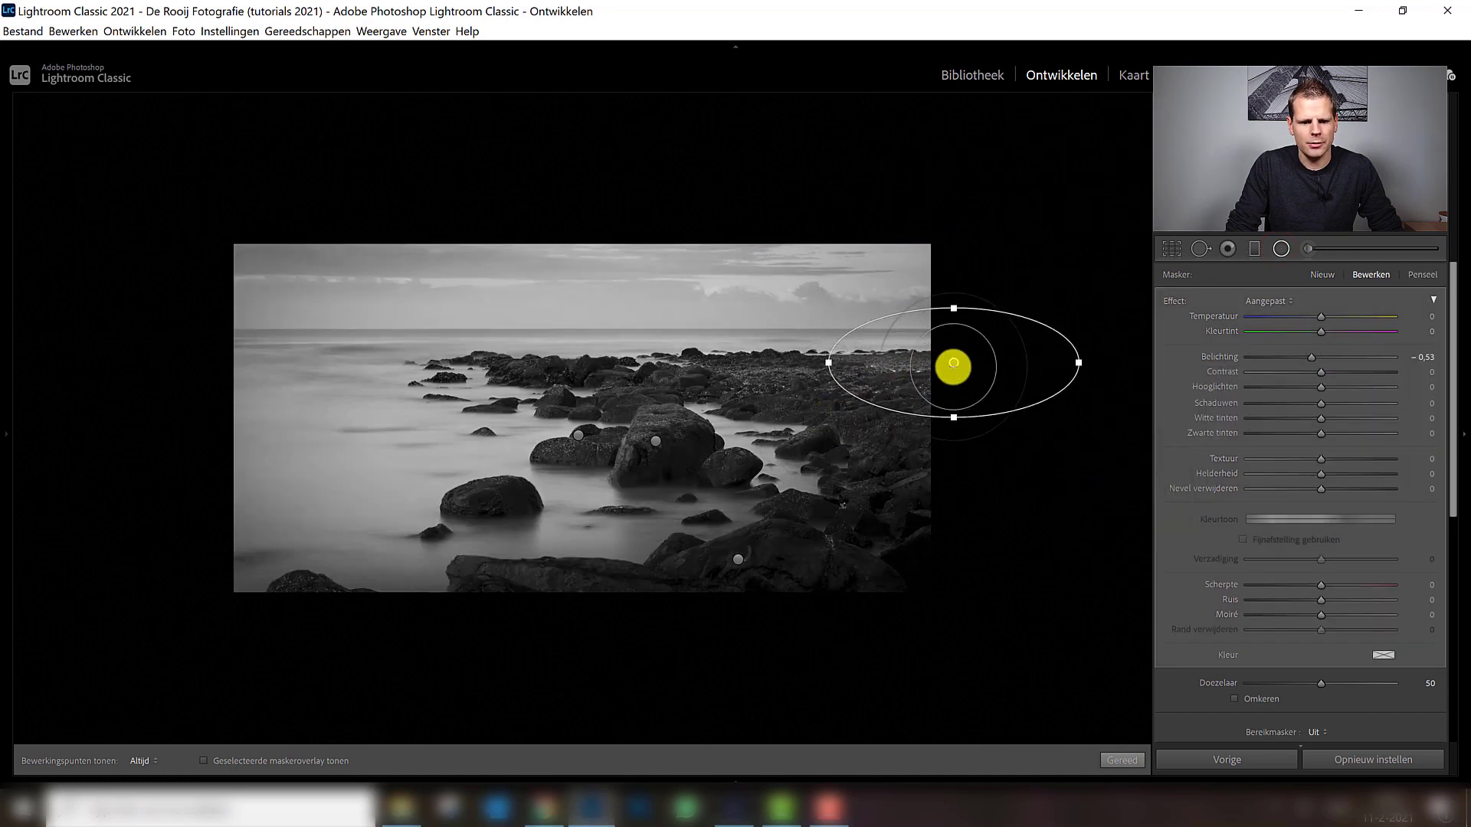
{"action": "mouse_move", "coordinate": [954, 363]}
{"action": "left_mouse_down"}
{"action": "mouse_move", "coordinate": [926, 404]}
{"action": "mouse_move", "coordinate": [940, 397]}
{"action": "left_mouse_up"}
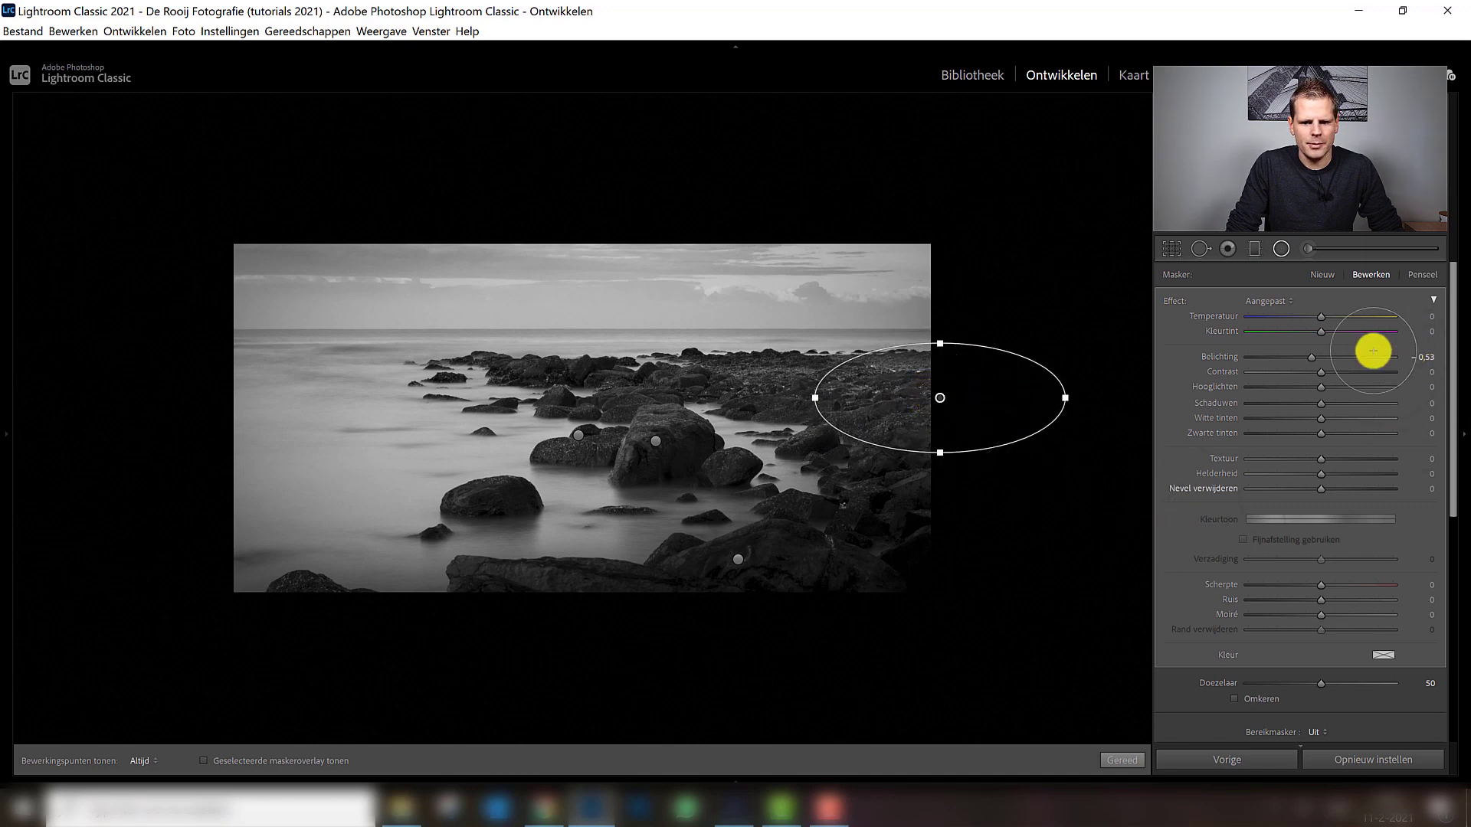
Set that filter to exposure −0.48, inverted and flattened, and add an ellipse over the foreground rocks
{"action": "left_click_drag", "start_coordinate": [1315, 358], "coordinate": [1309, 358]}
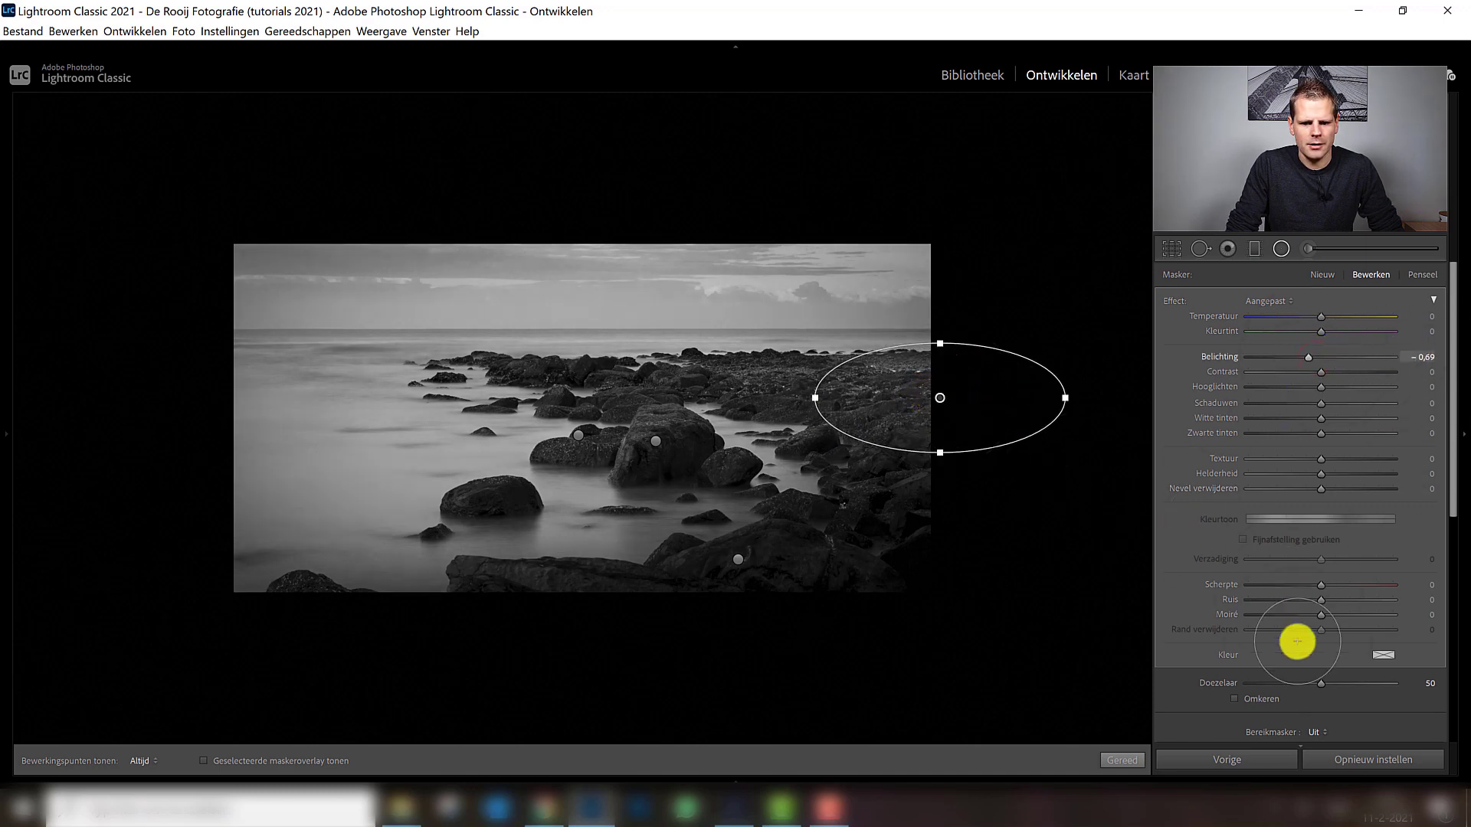
{"action": "left_click", "coordinate": [1271, 697]}
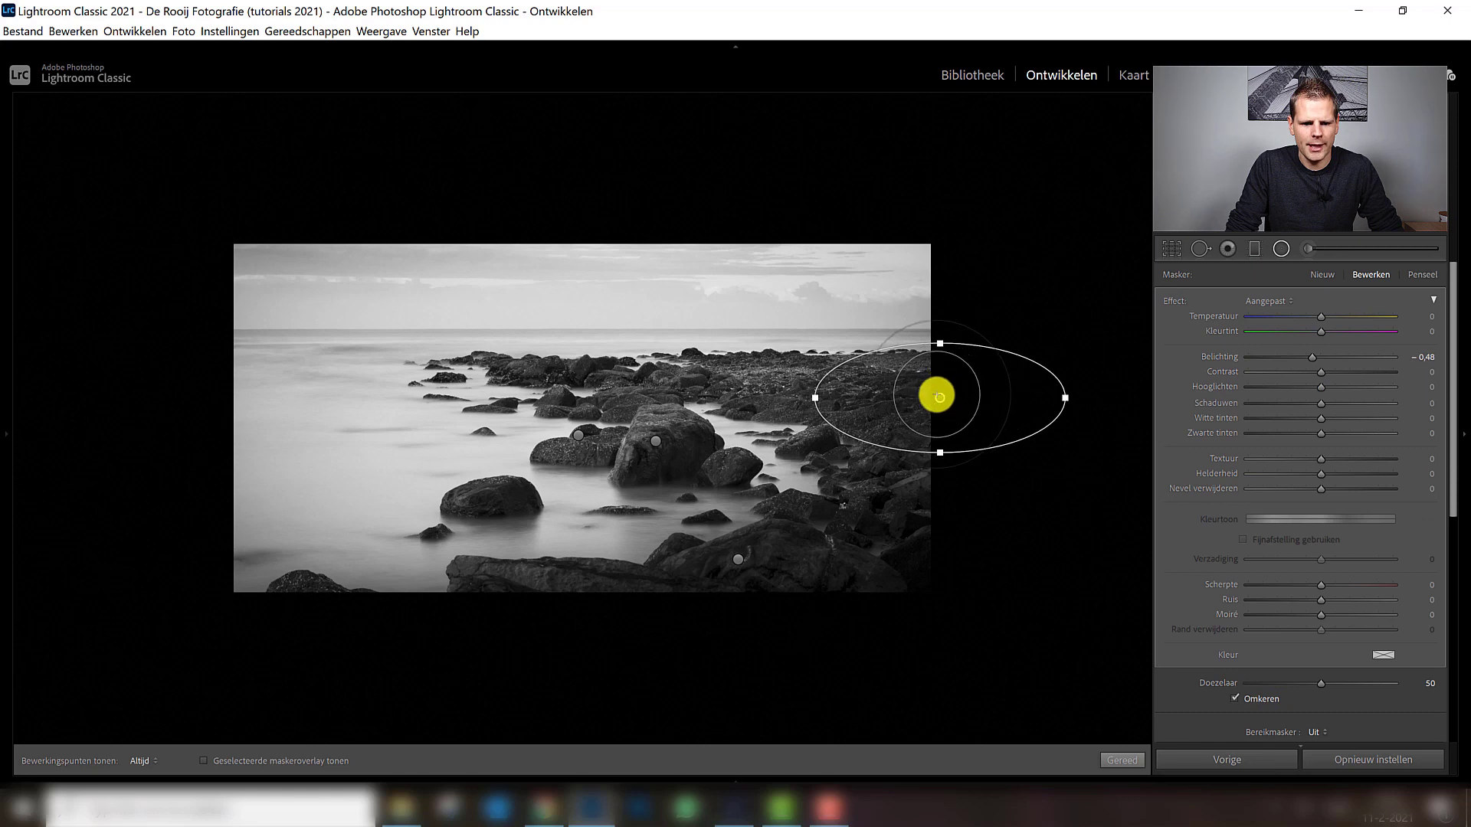
{"action": "left_click_drag", "start_coordinate": [938, 399], "coordinate": [936, 401]}
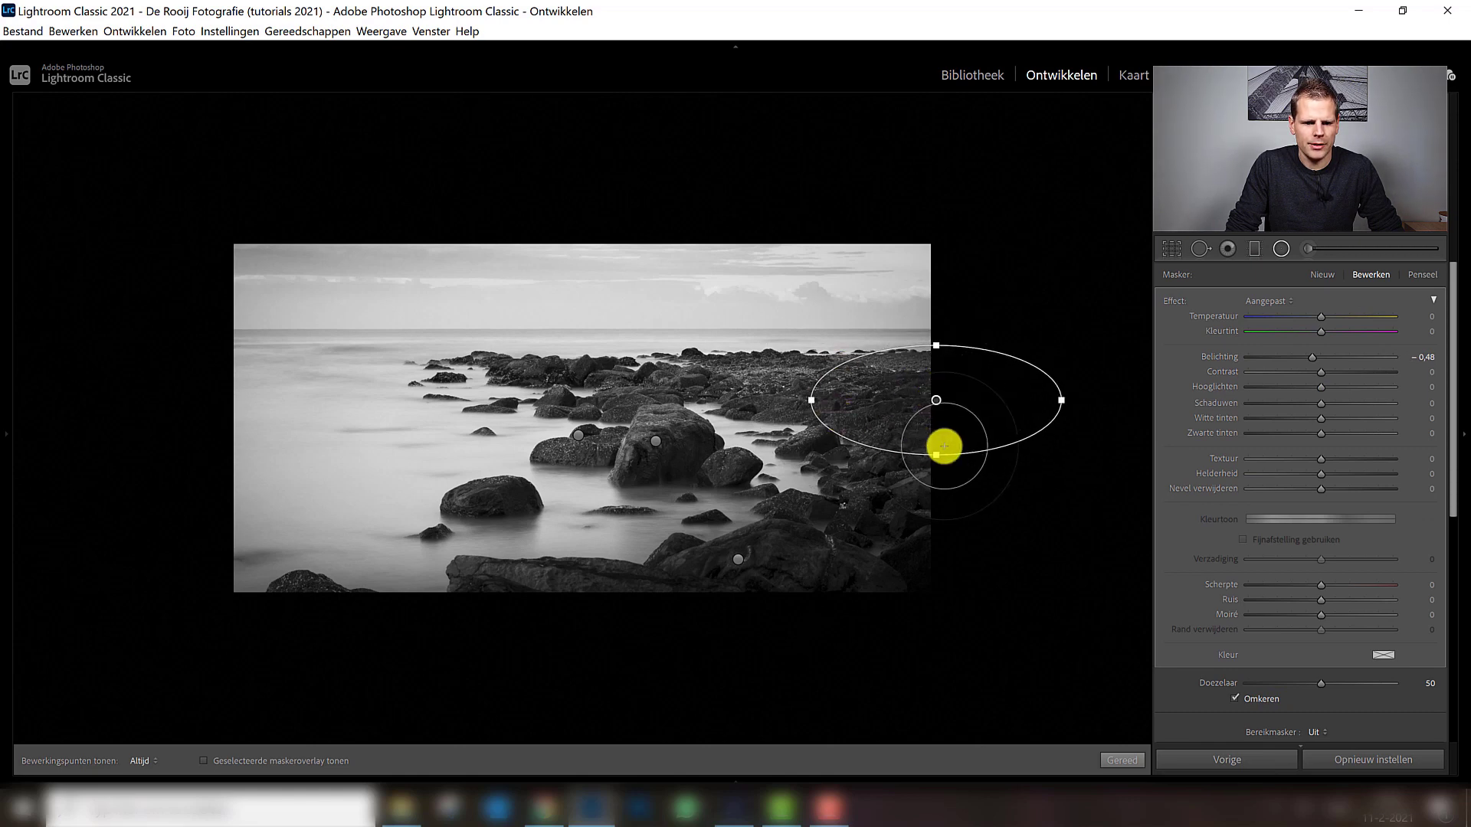
{"action": "left_click_drag", "start_coordinate": [936, 455], "coordinate": [929, 388]}
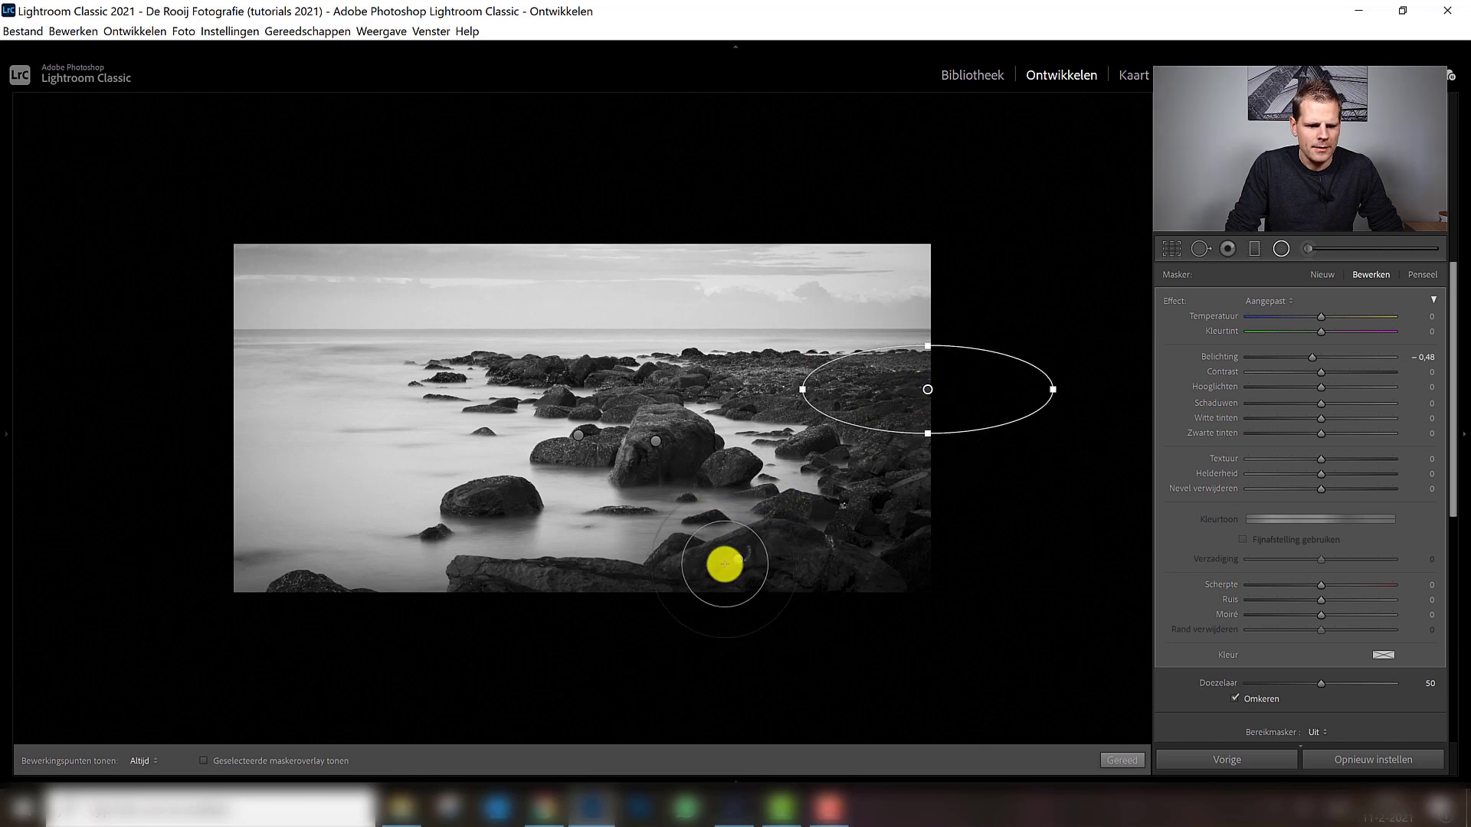
{"action": "left_click_drag", "start_coordinate": [738, 559], "coordinate": [804, 590]}
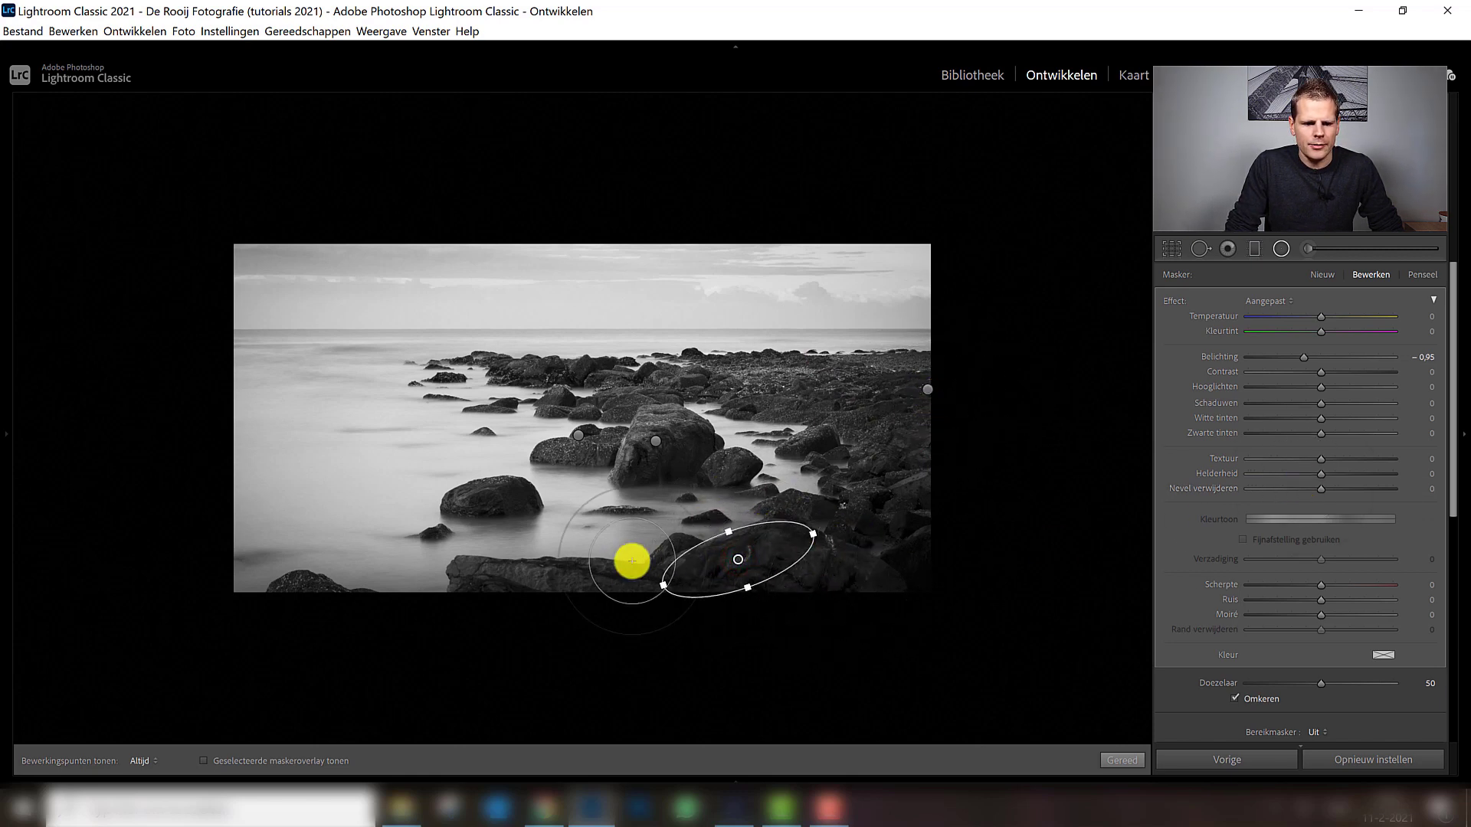
{"action": "left_click", "coordinate": [1255, 250]}
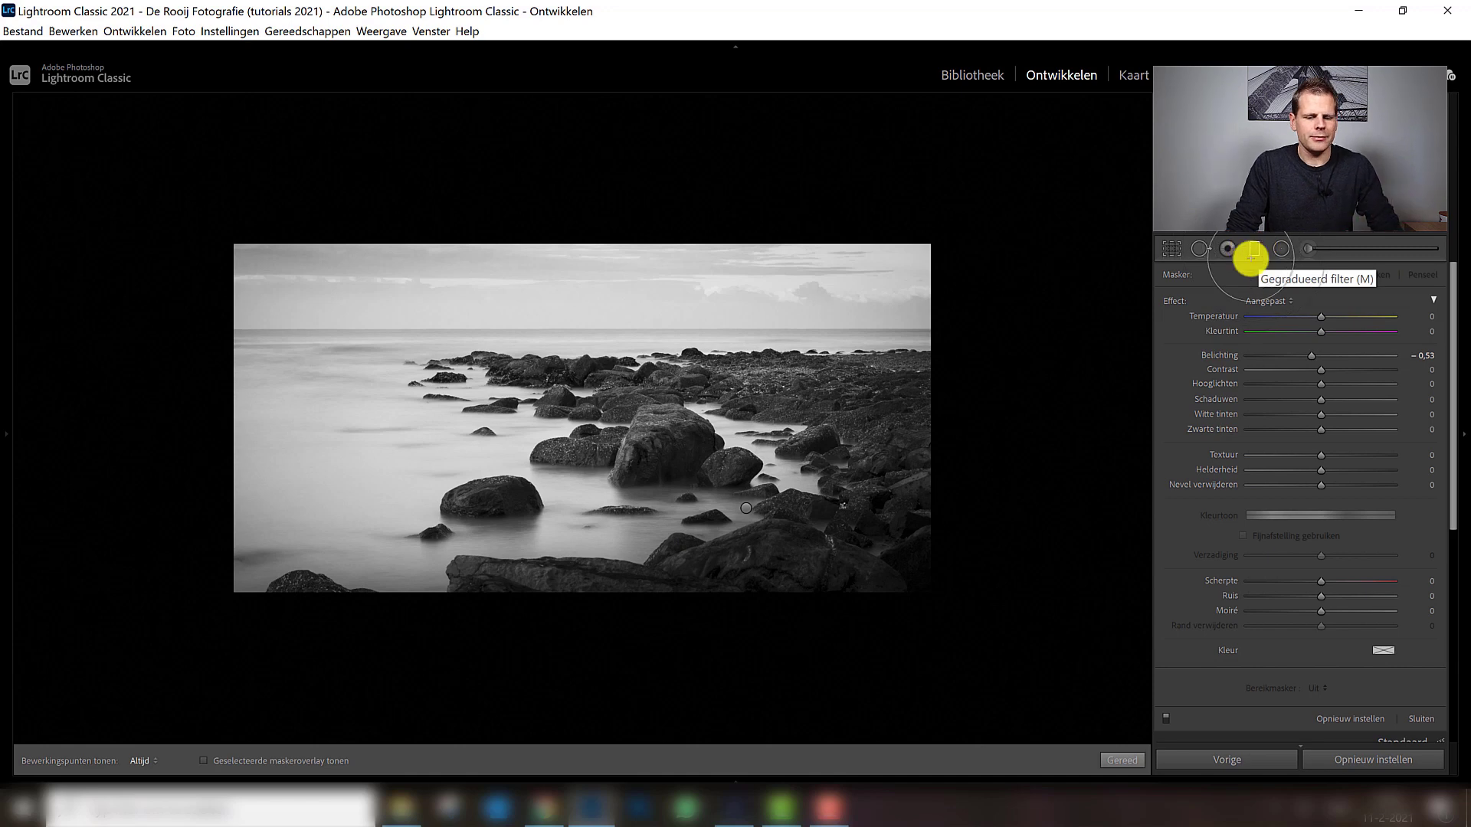
Ease the foreground graduated filter to exposure −0.86 and hide its luminance mask preview
{"action": "left_click", "coordinate": [1257, 249]}
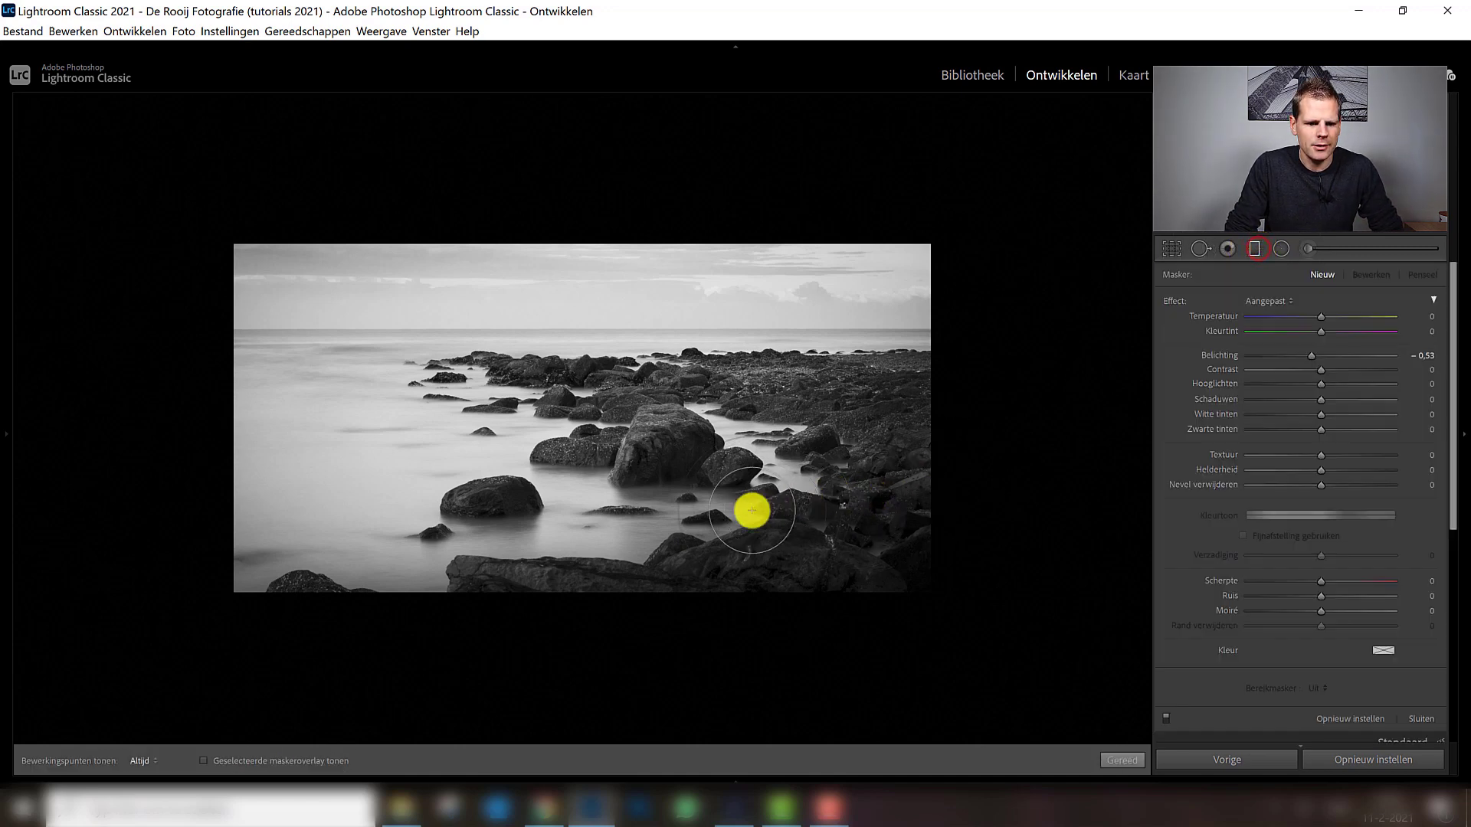
{"action": "left_click", "coordinate": [747, 511]}
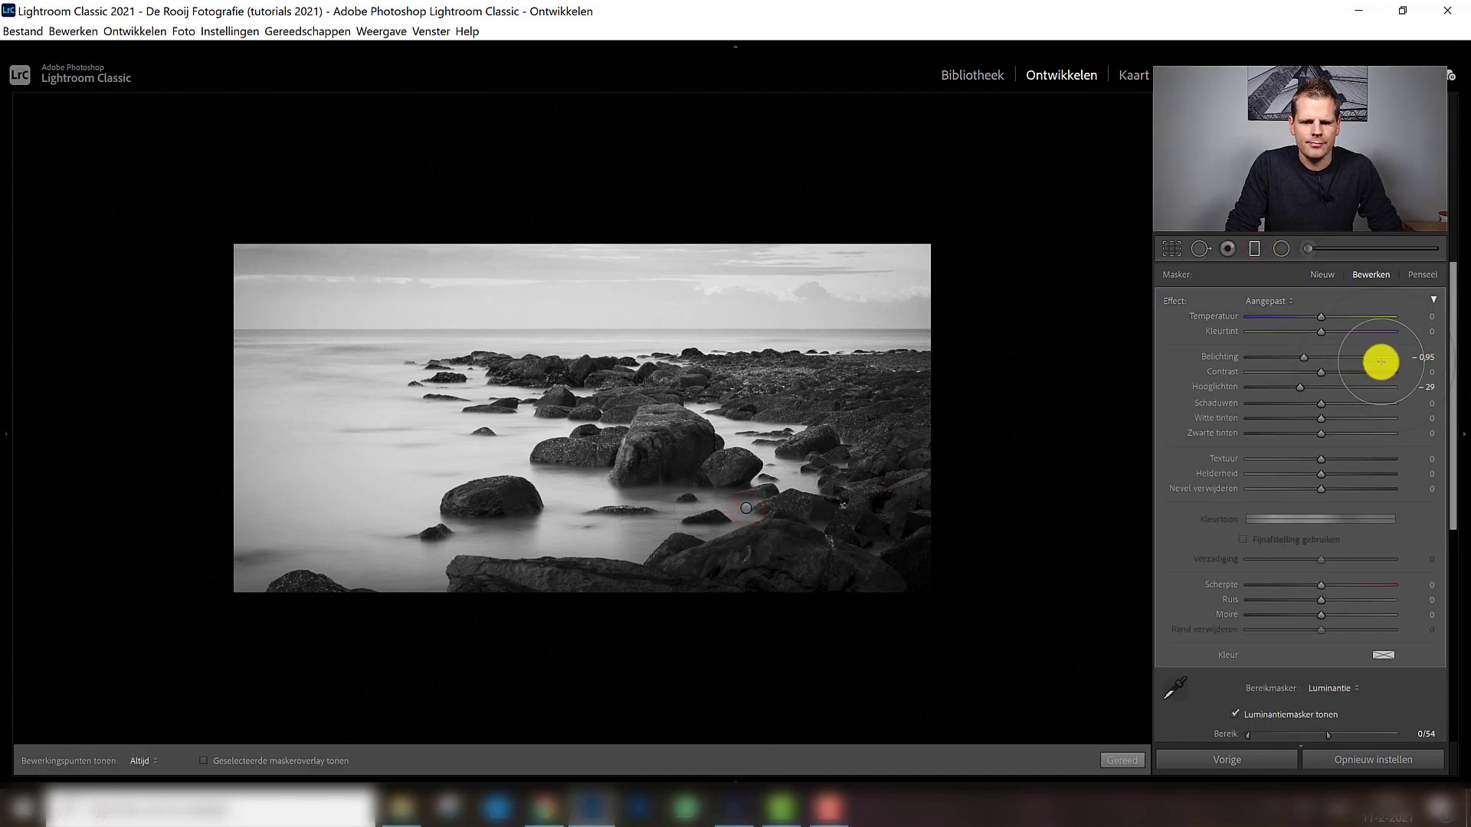
{"action": "left_click", "coordinate": [1304, 357]}
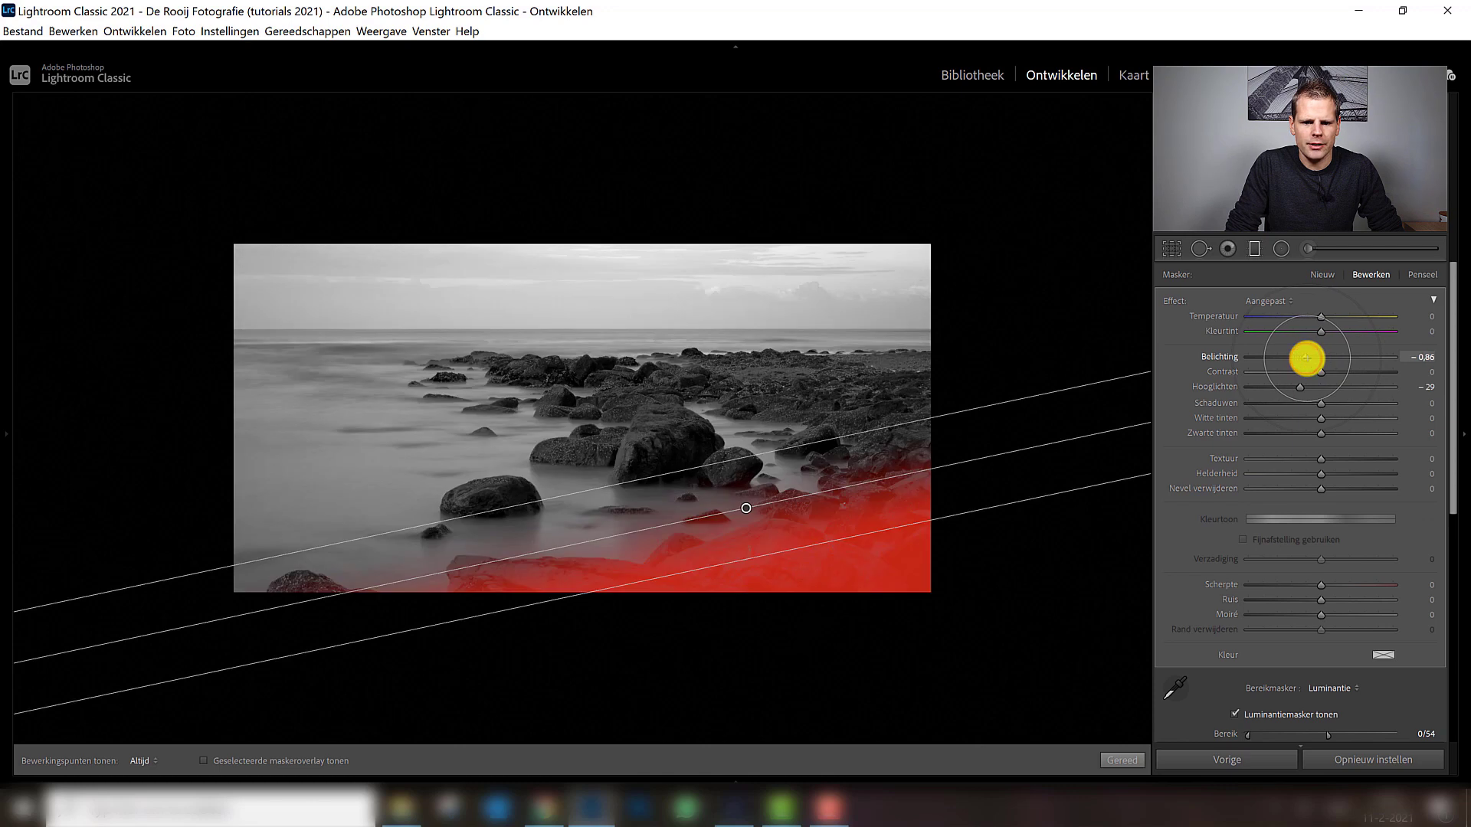
{"action": "left_click", "coordinate": [1258, 697]}
{"action": "left_click", "coordinate": [1260, 712]}
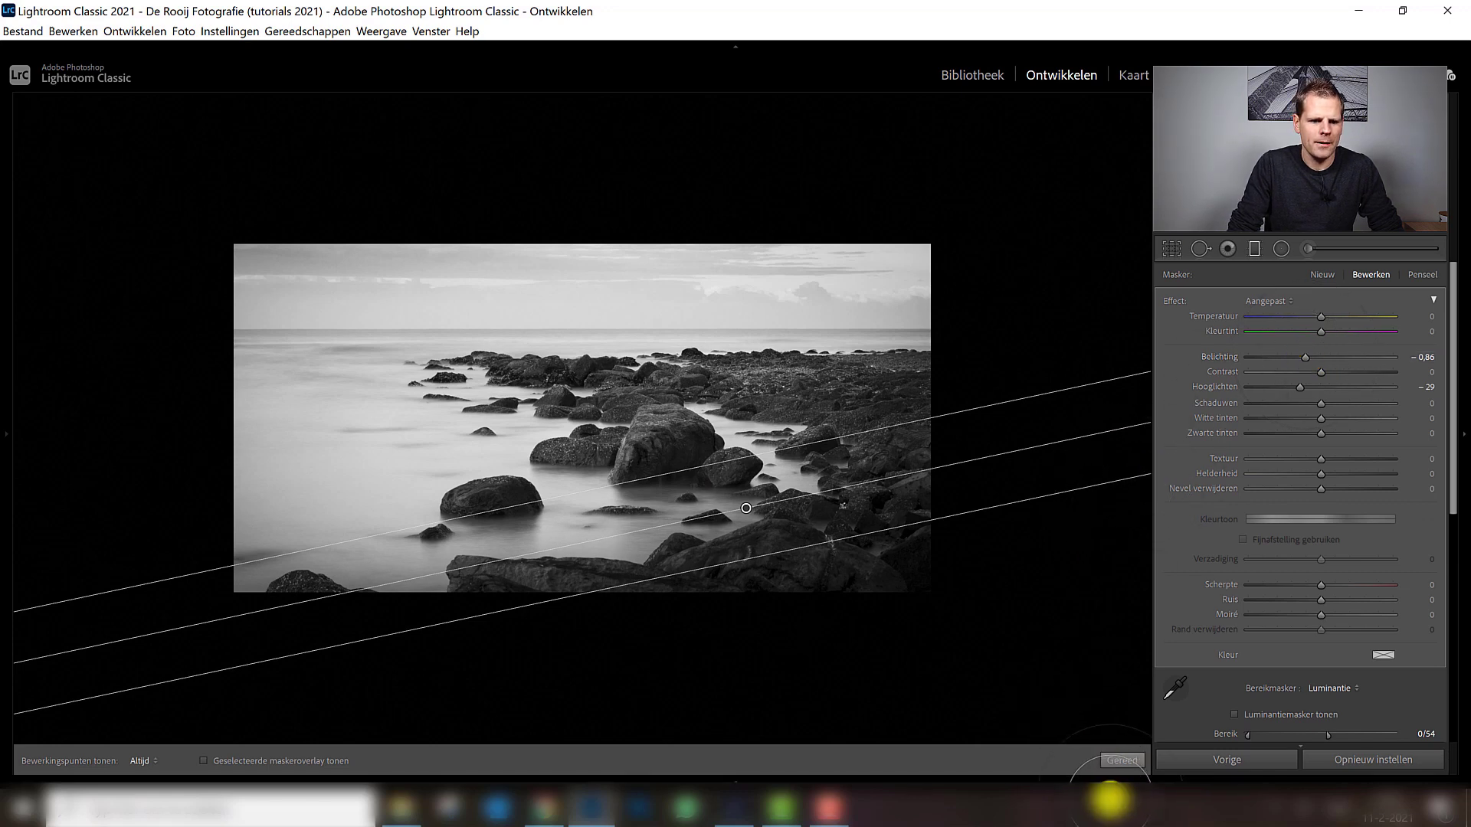
{"action": "left_click", "coordinate": [1120, 759]}
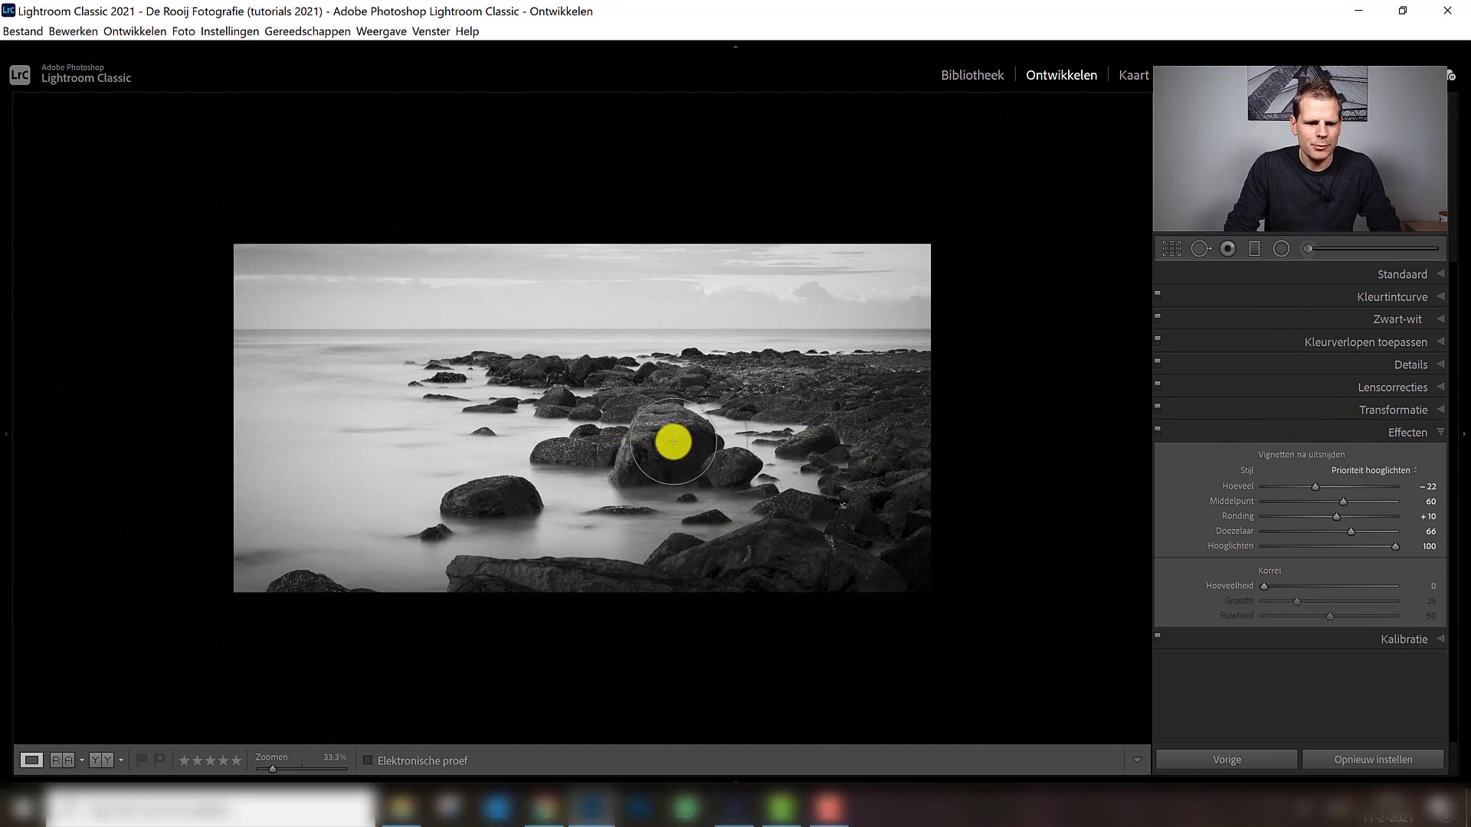
Inspect the photo at 100%, then set the central rock's radial filter texture to 34
{"action": "left_click", "coordinate": [8, 437]}
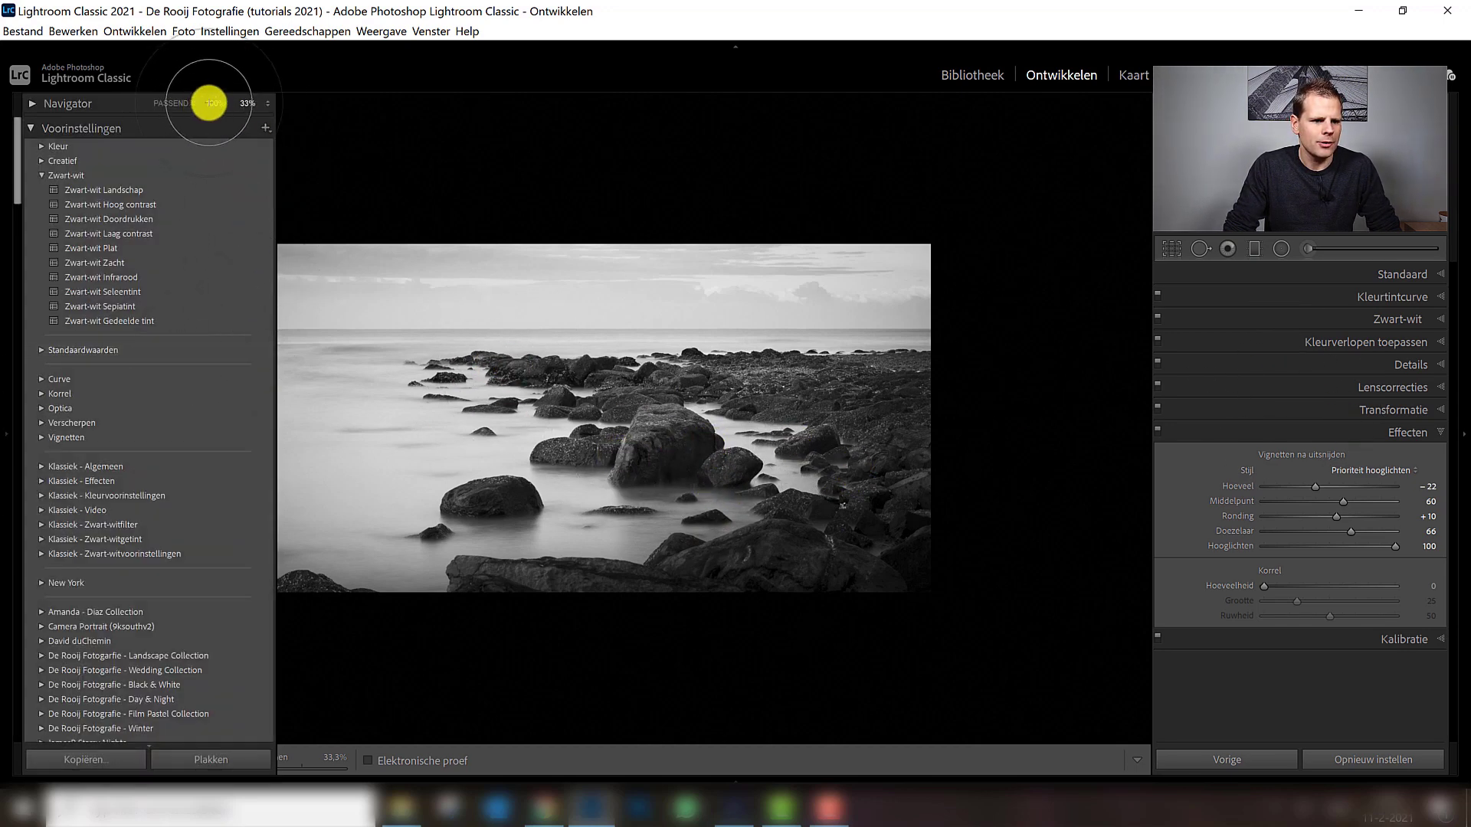
{"action": "left_click", "coordinate": [208, 102]}
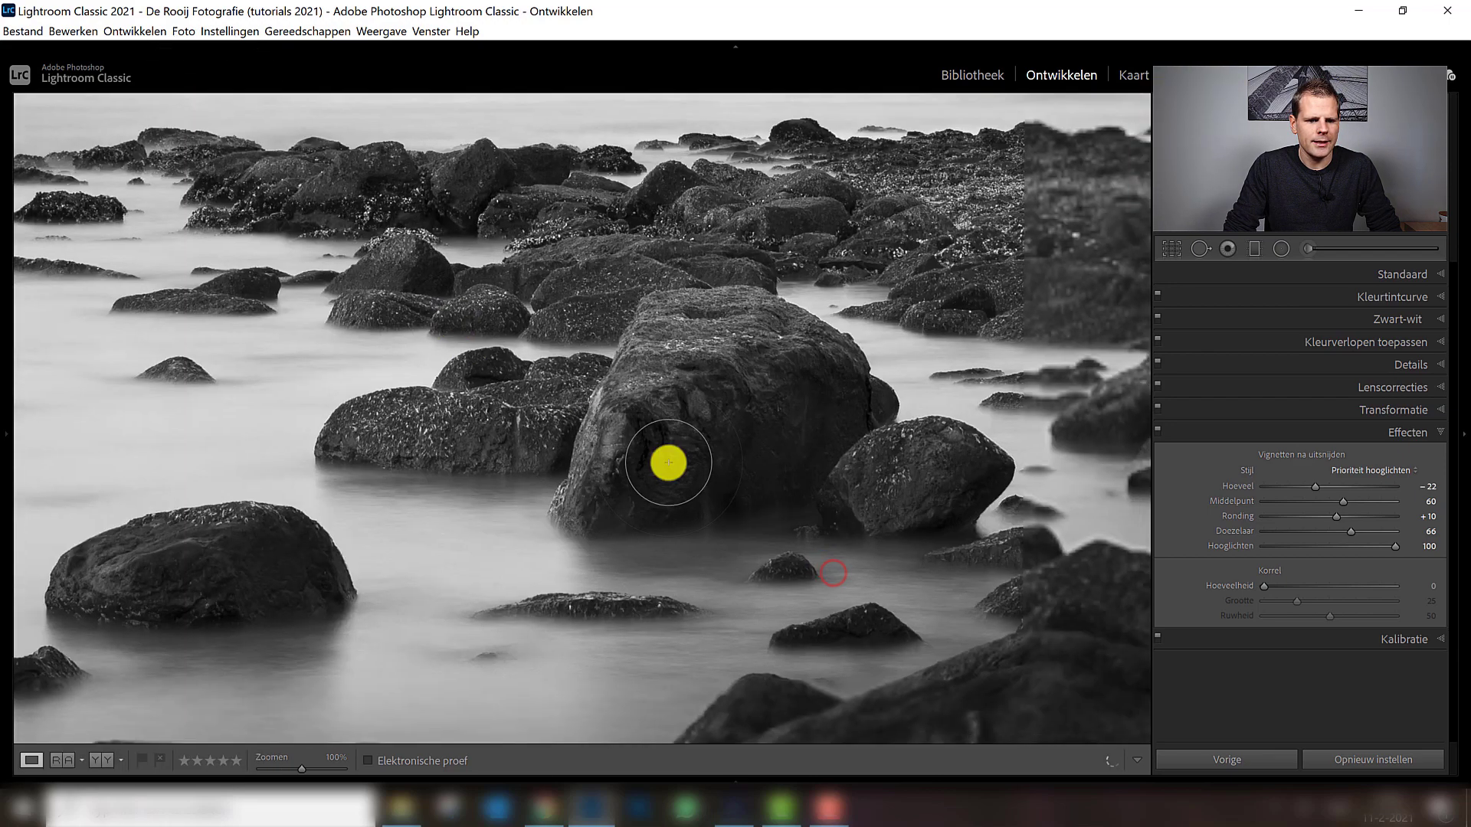
{"action": "left_click", "coordinate": [668, 463]}
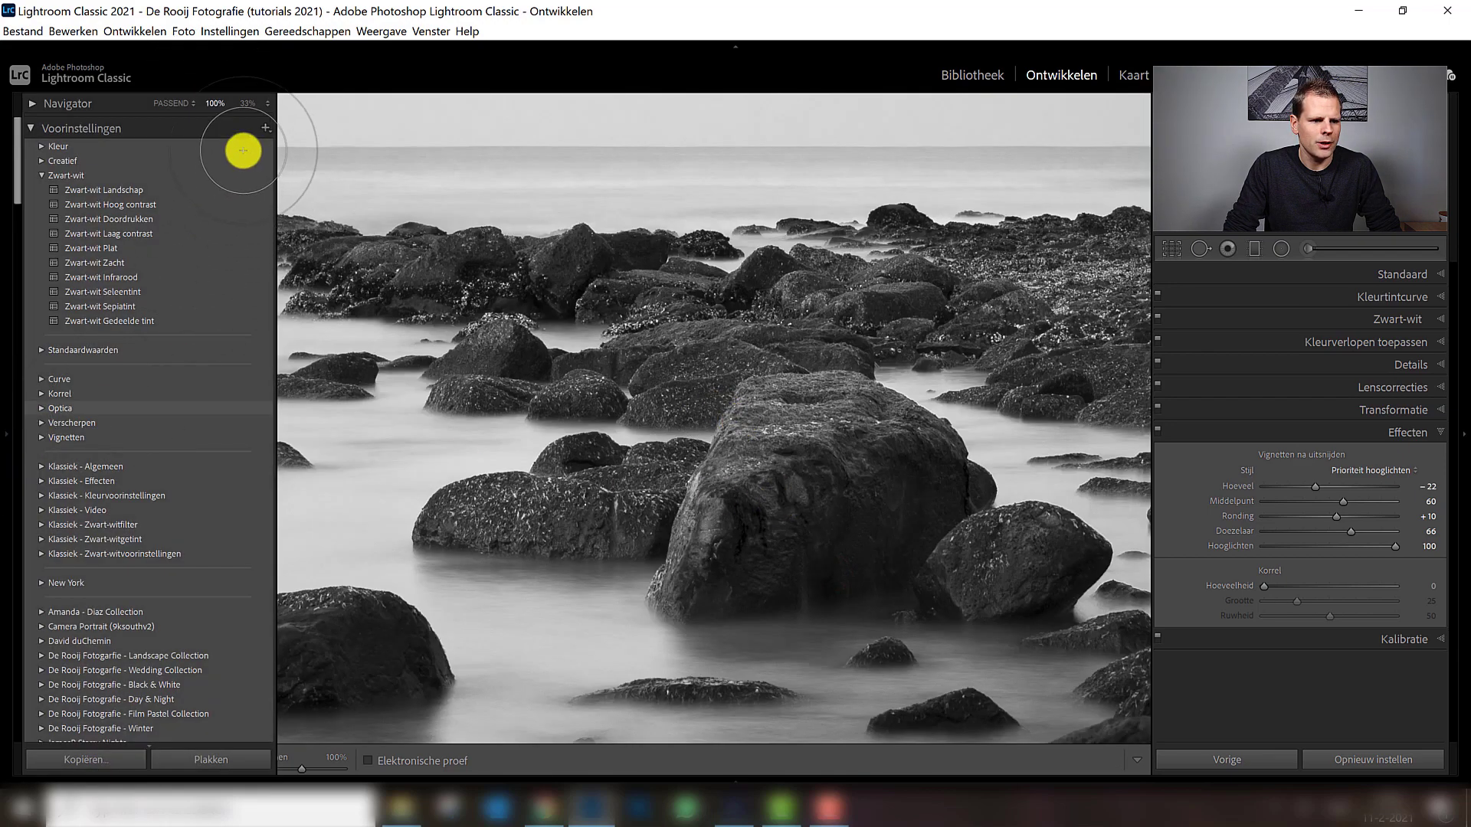
{"action": "left_click", "coordinate": [175, 104]}
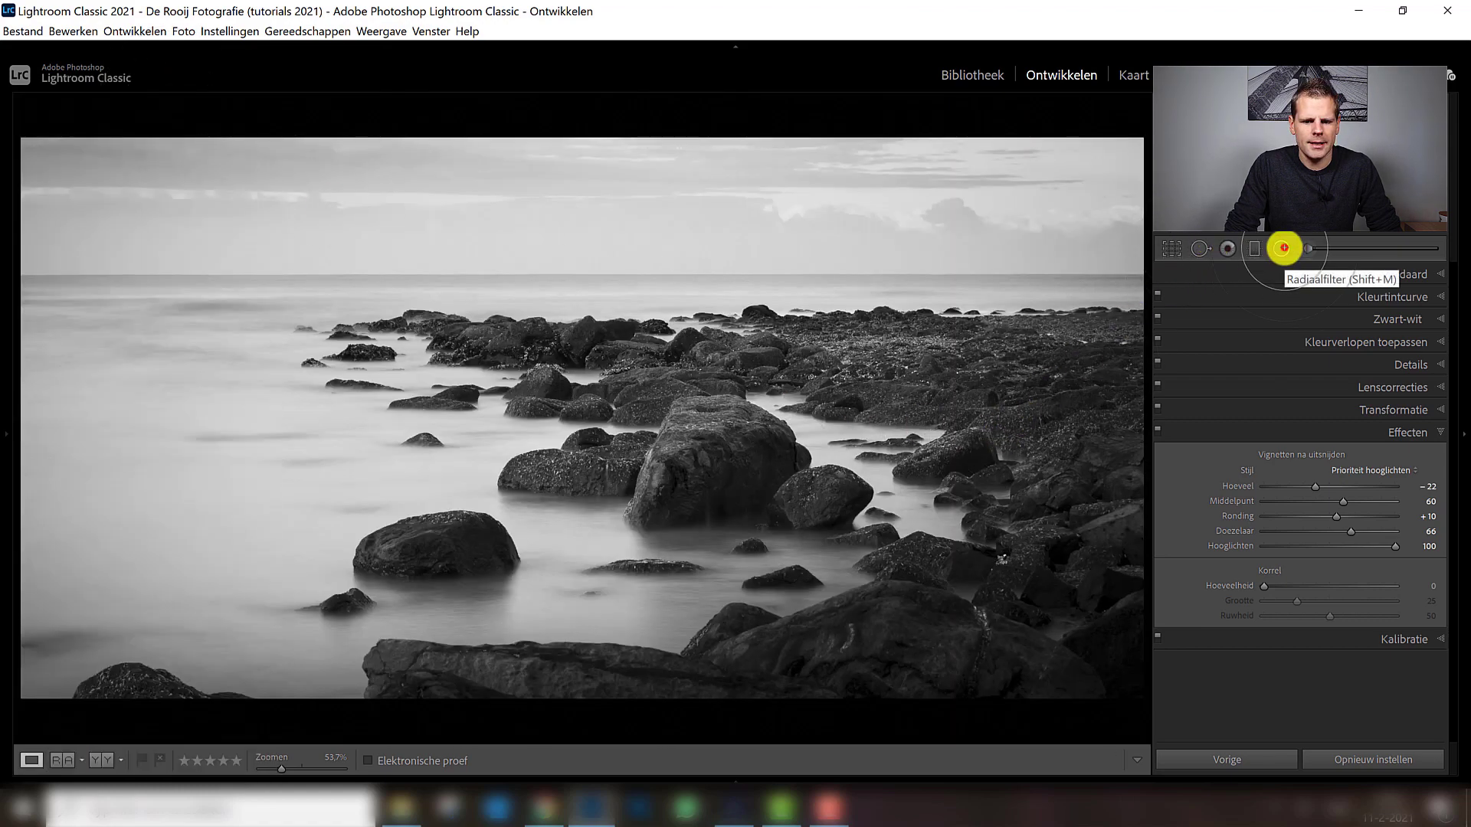
{"action": "left_click", "coordinate": [1283, 248]}
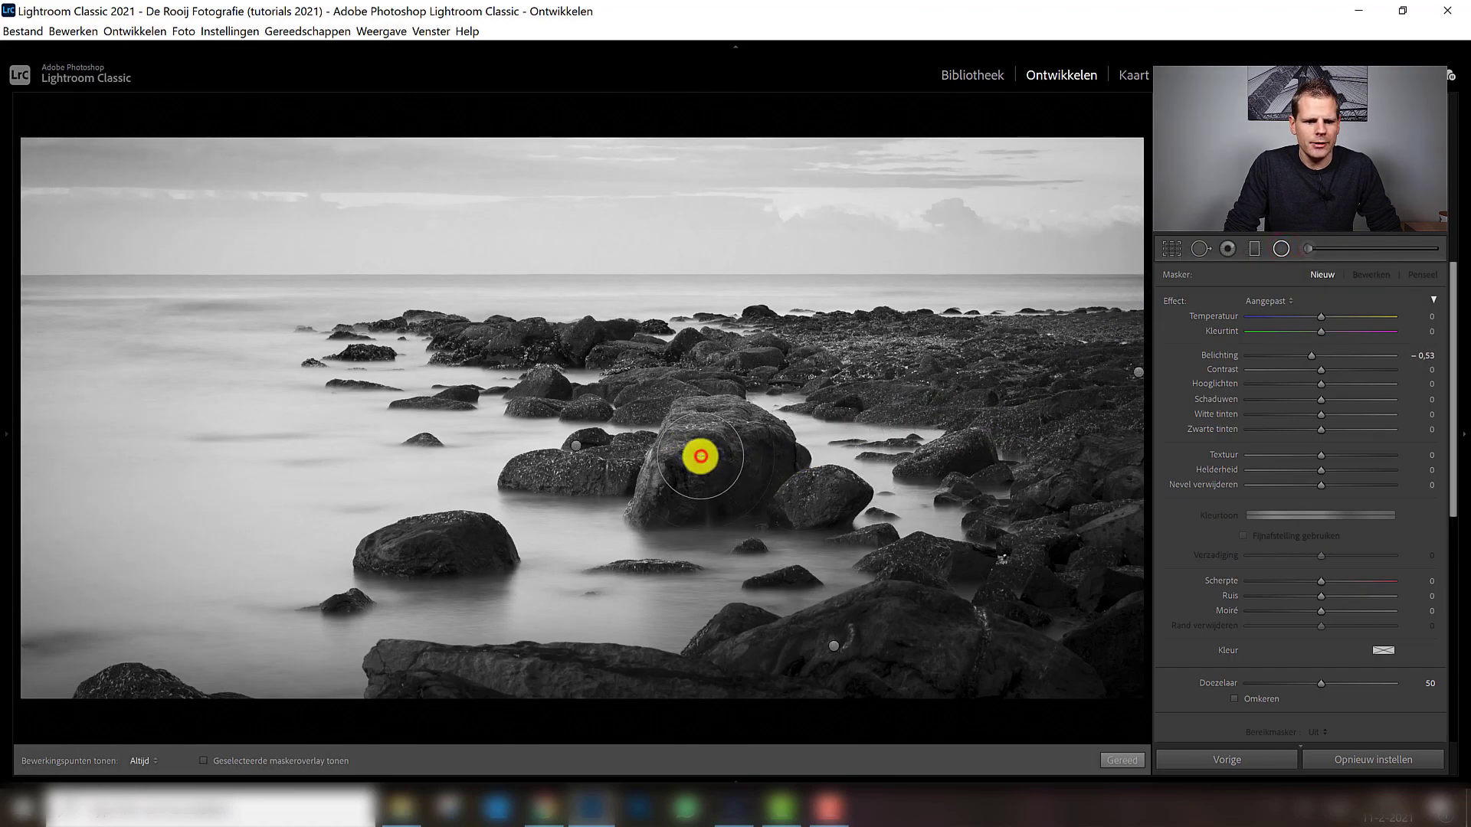
{"action": "left_click", "coordinate": [700, 455]}
{"action": "left_click", "coordinate": [1334, 448]}
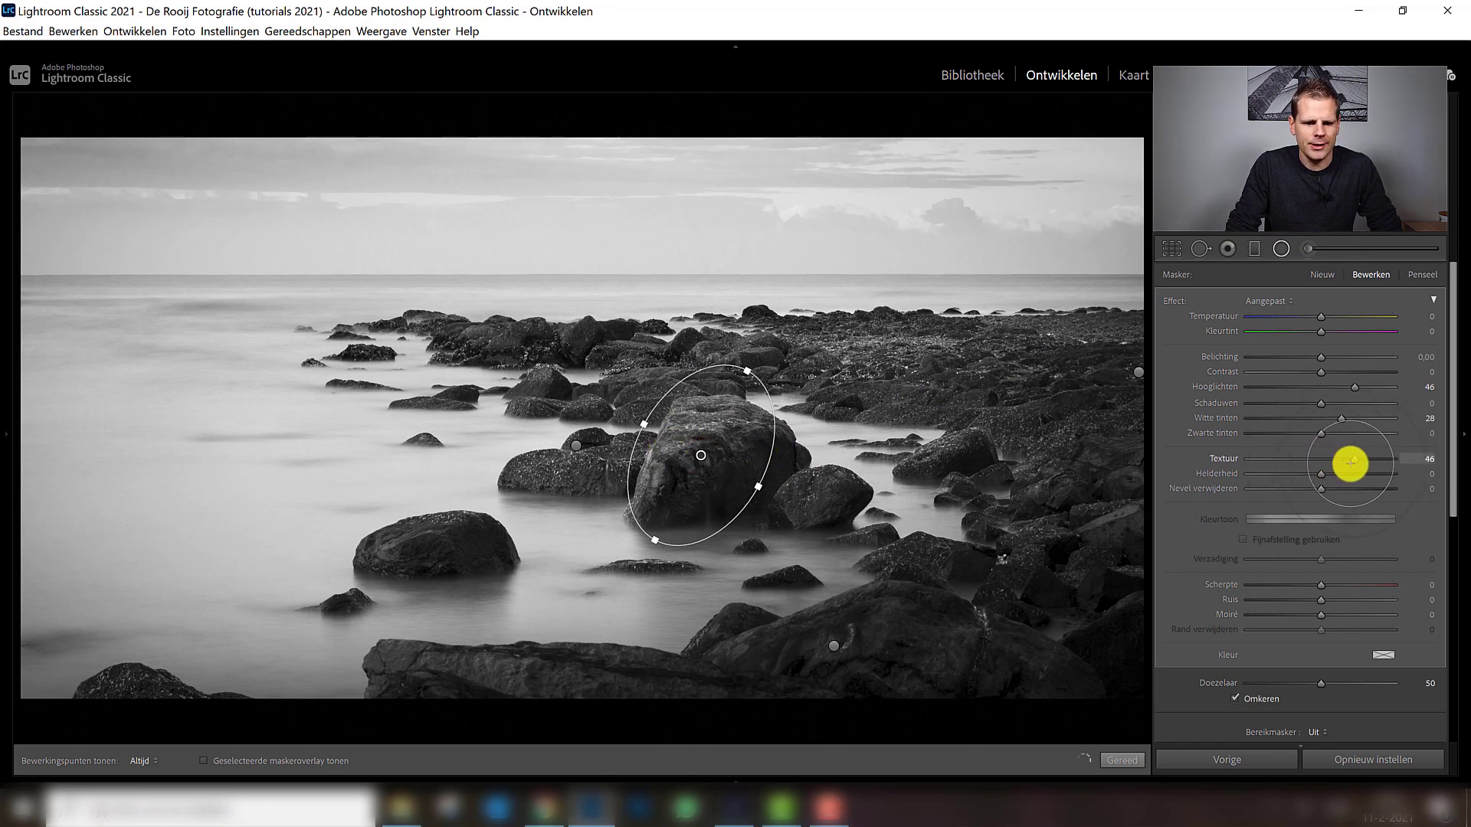
{"action": "left_click_drag", "start_coordinate": [1344, 463], "coordinate": [1345, 458]}
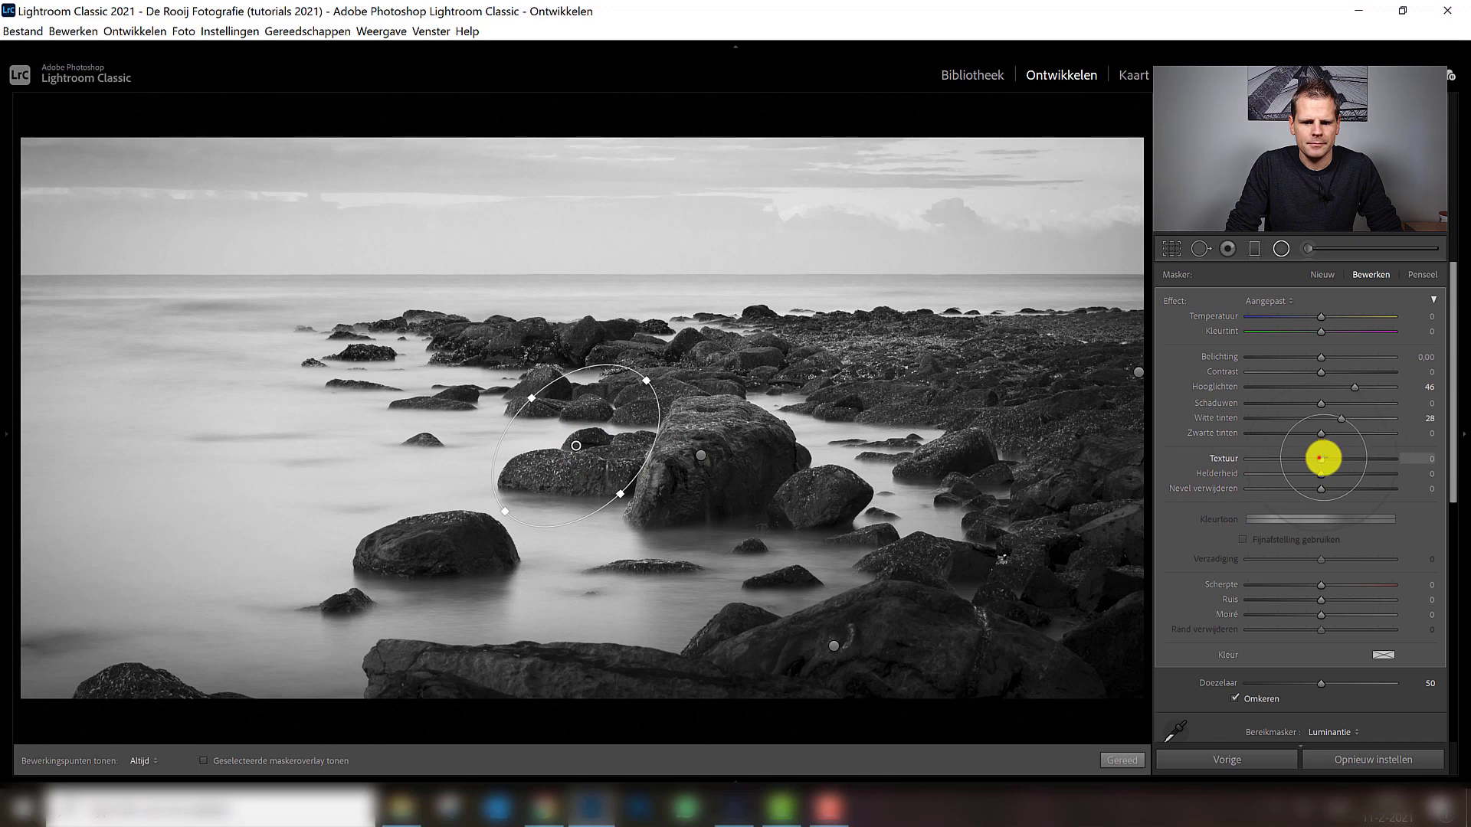
Give the neighbouring rock's radial filter texture 43, enlarging and shifting its ellipse slightly right
{"action": "left_click_drag", "start_coordinate": [1351, 458], "coordinate": [1352, 459]}
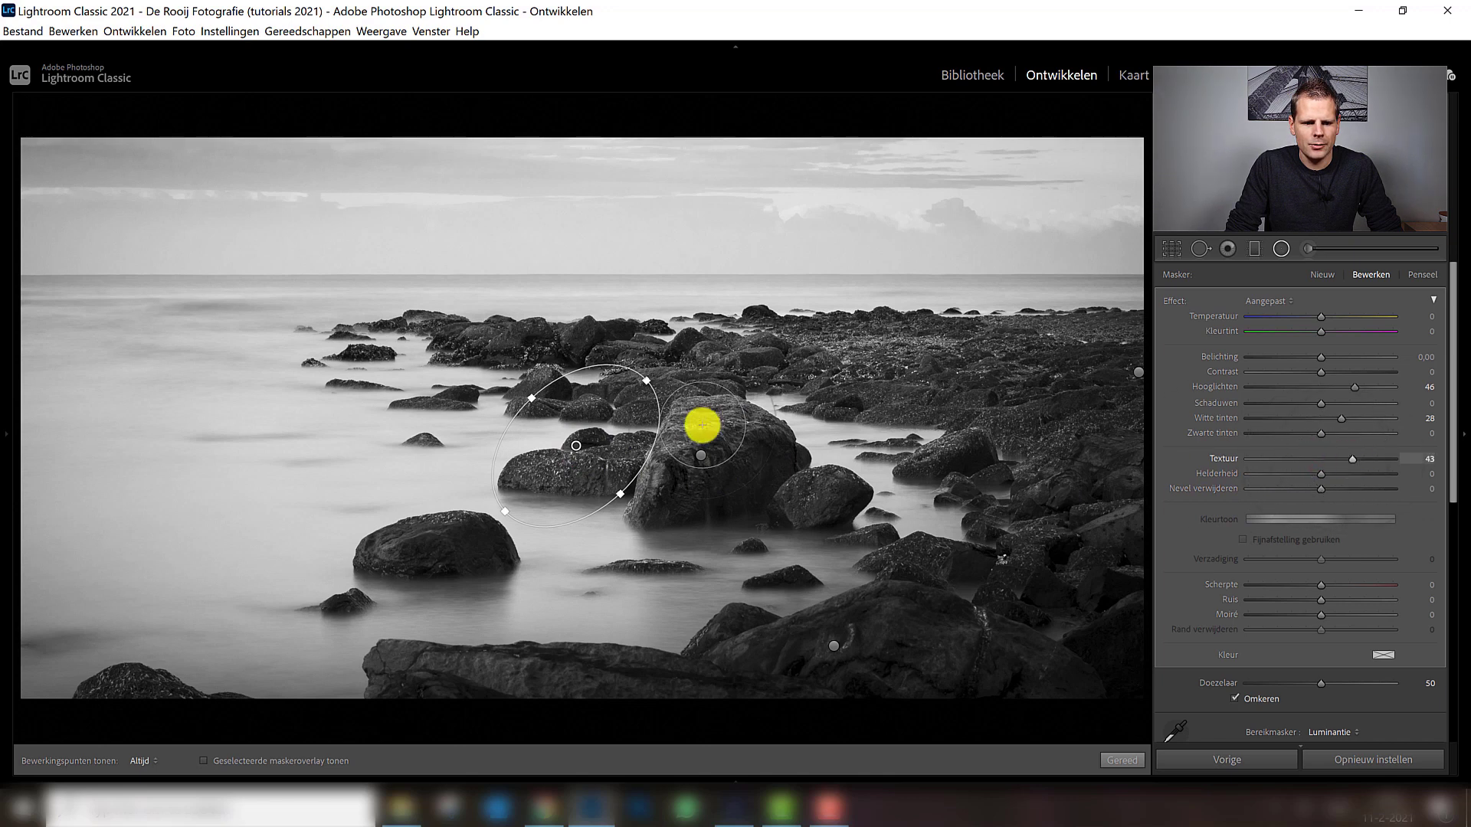
{"action": "left_click_drag", "start_coordinate": [646, 379], "coordinate": [668, 361]}
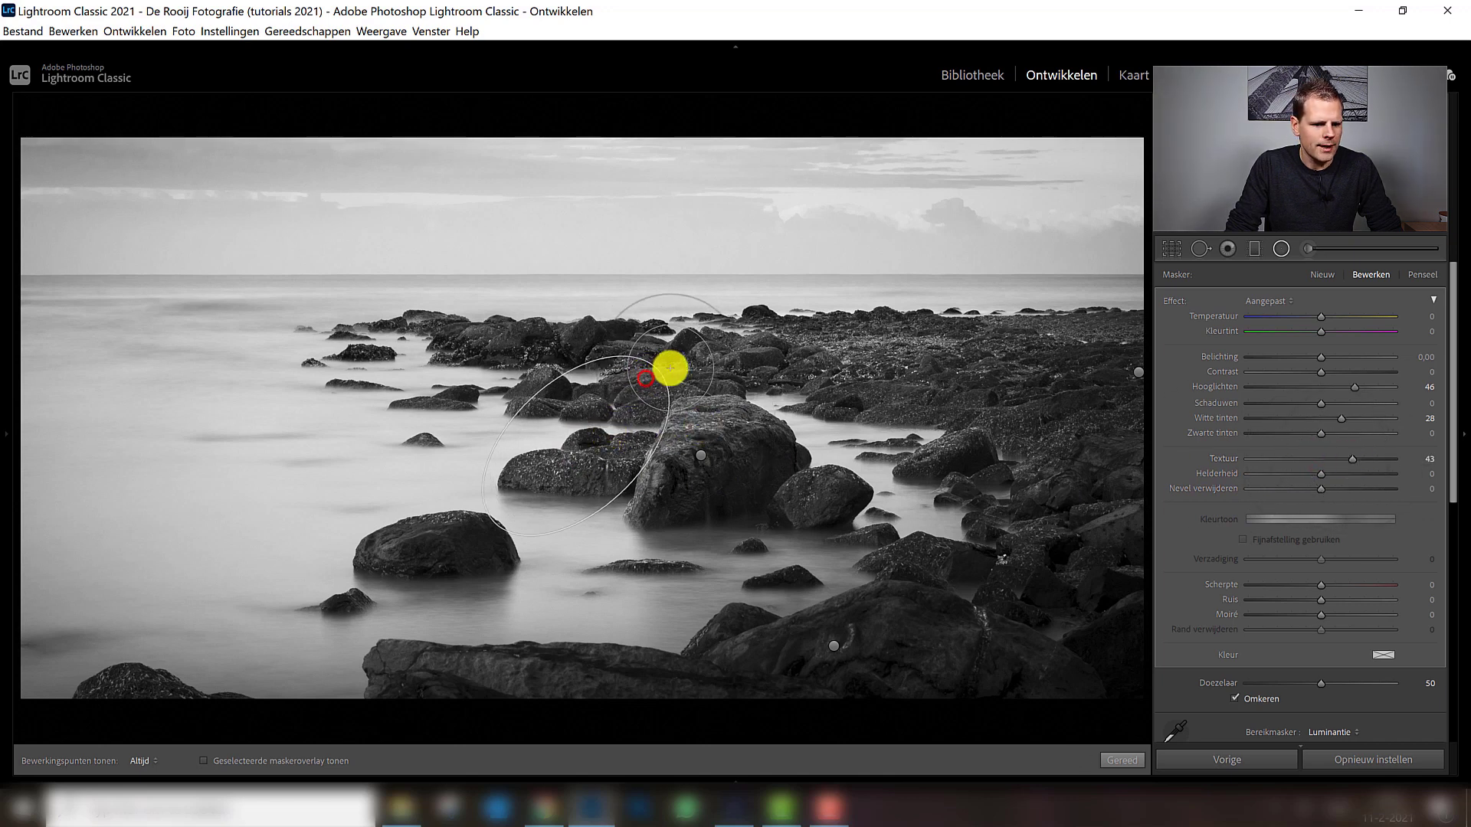
{"action": "left_click_drag", "start_coordinate": [587, 441], "coordinate": [602, 444]}
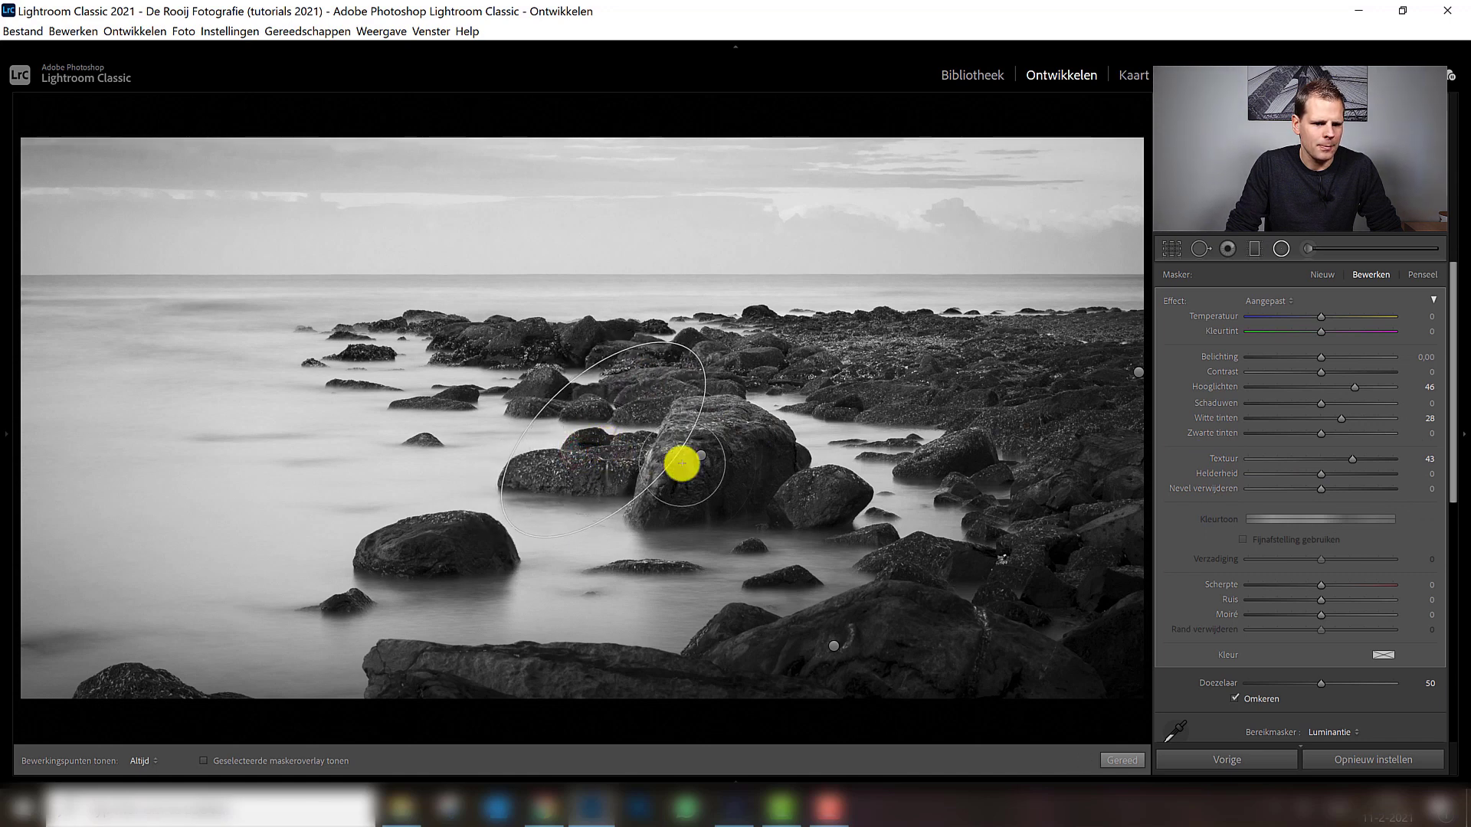
{"action": "mouse_move", "coordinate": [700, 455]}
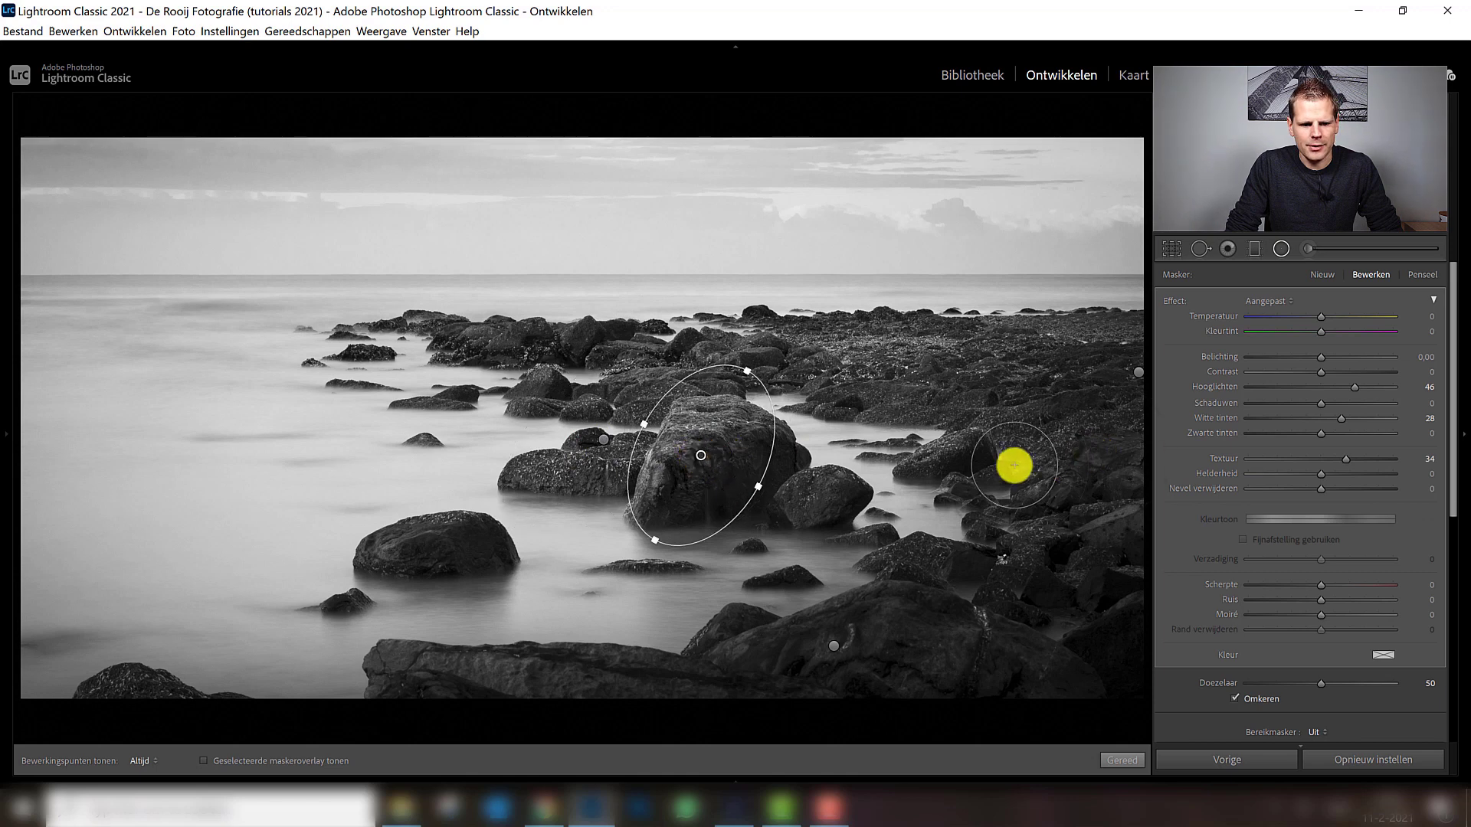
{"action": "left_click", "coordinate": [1054, 727]}
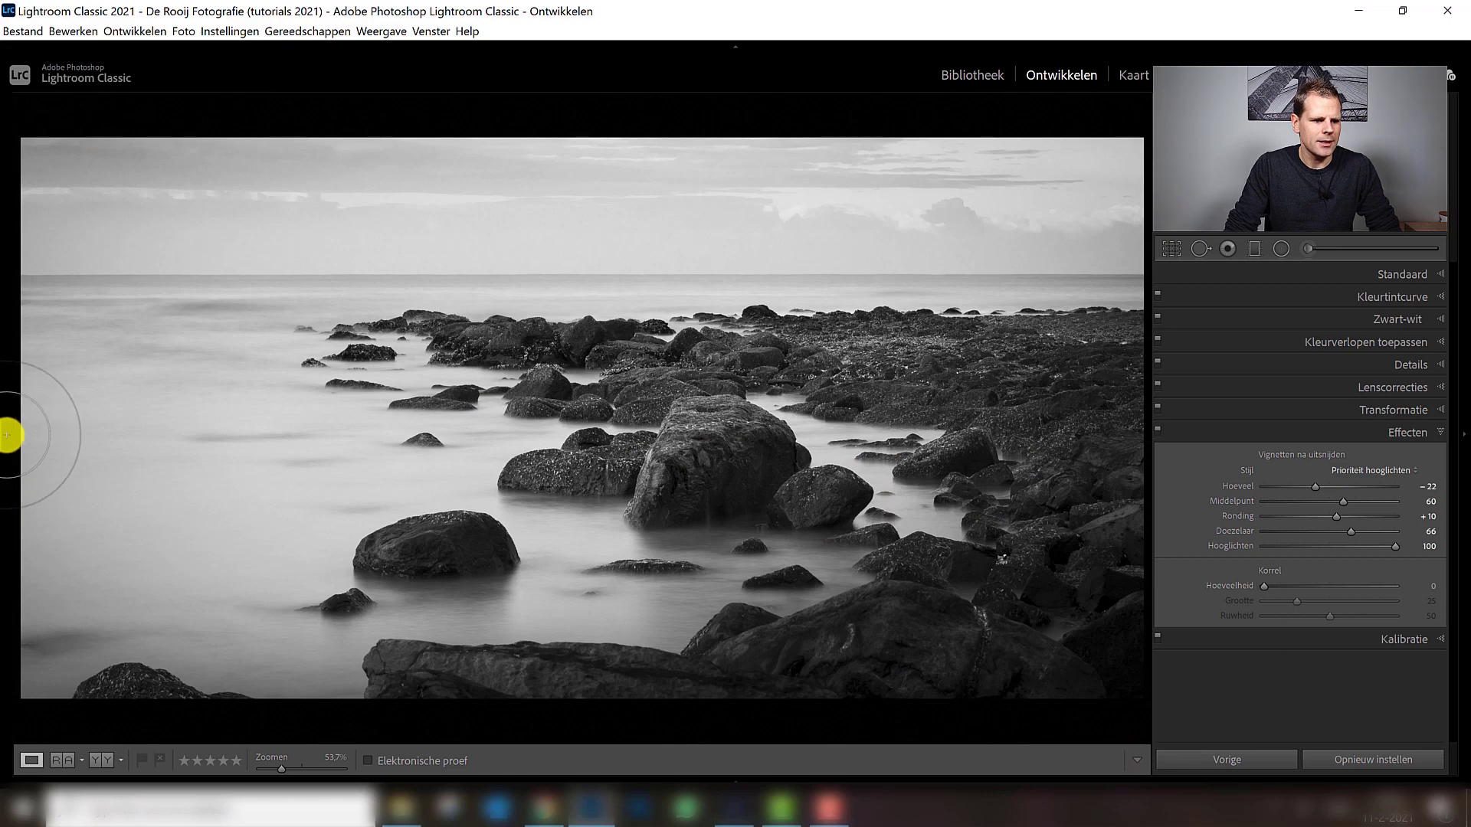
Show the edited black-and-white seascape side by side with the original in Before/After view
{"action": "left_click", "coordinate": [605, 364]}
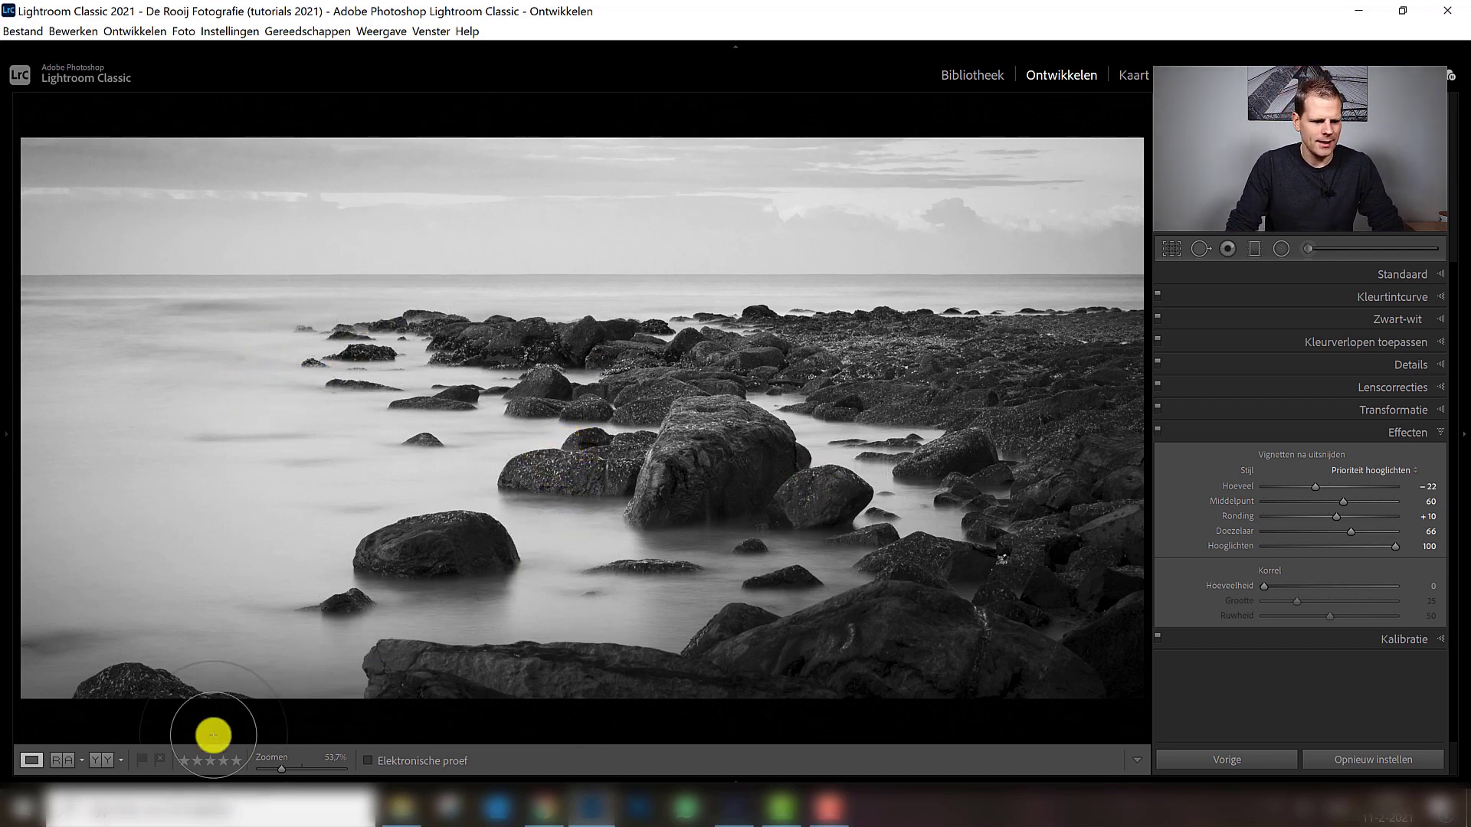
{"action": "left_click", "coordinate": [107, 758]}
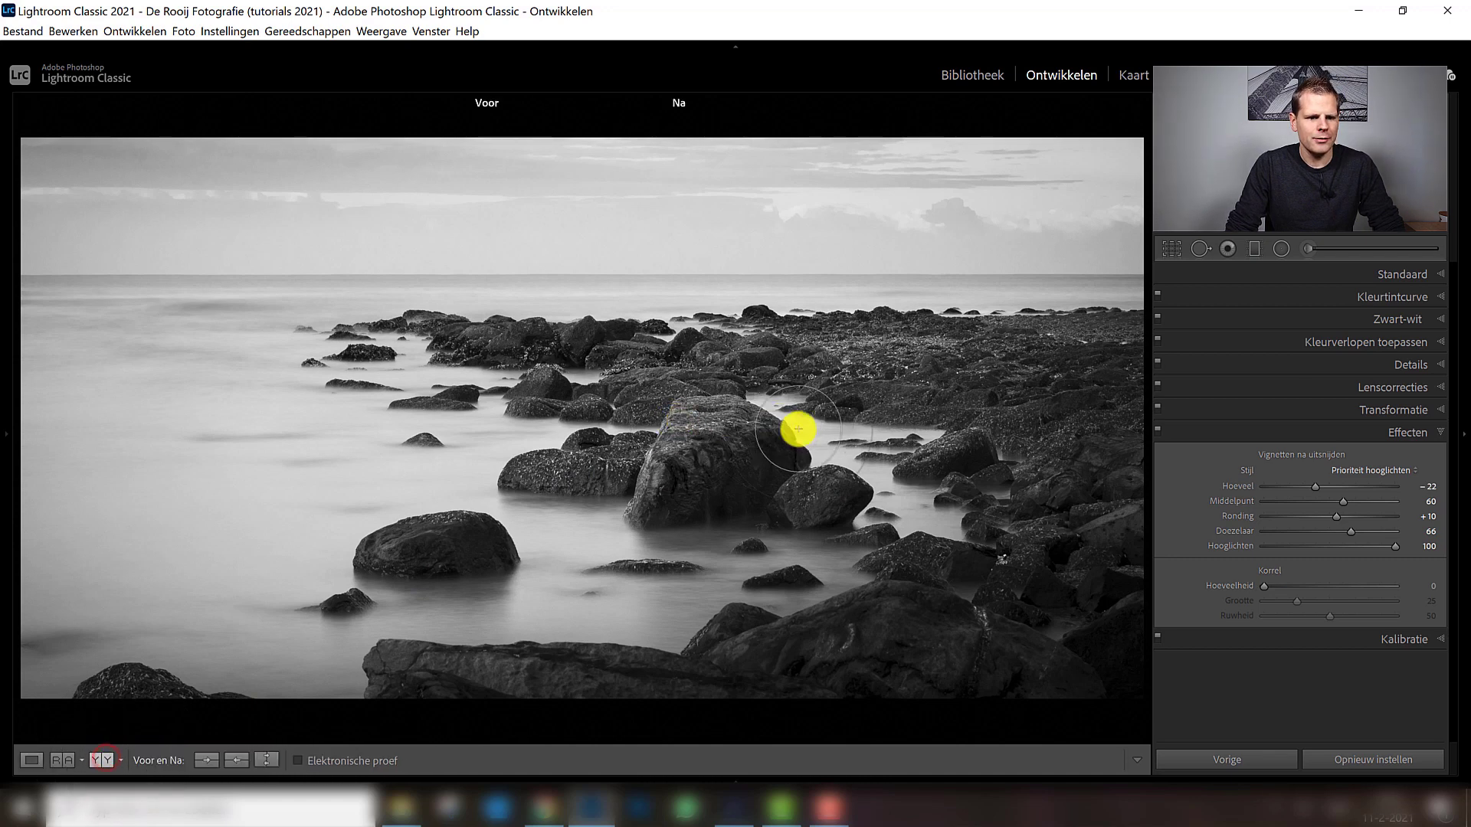